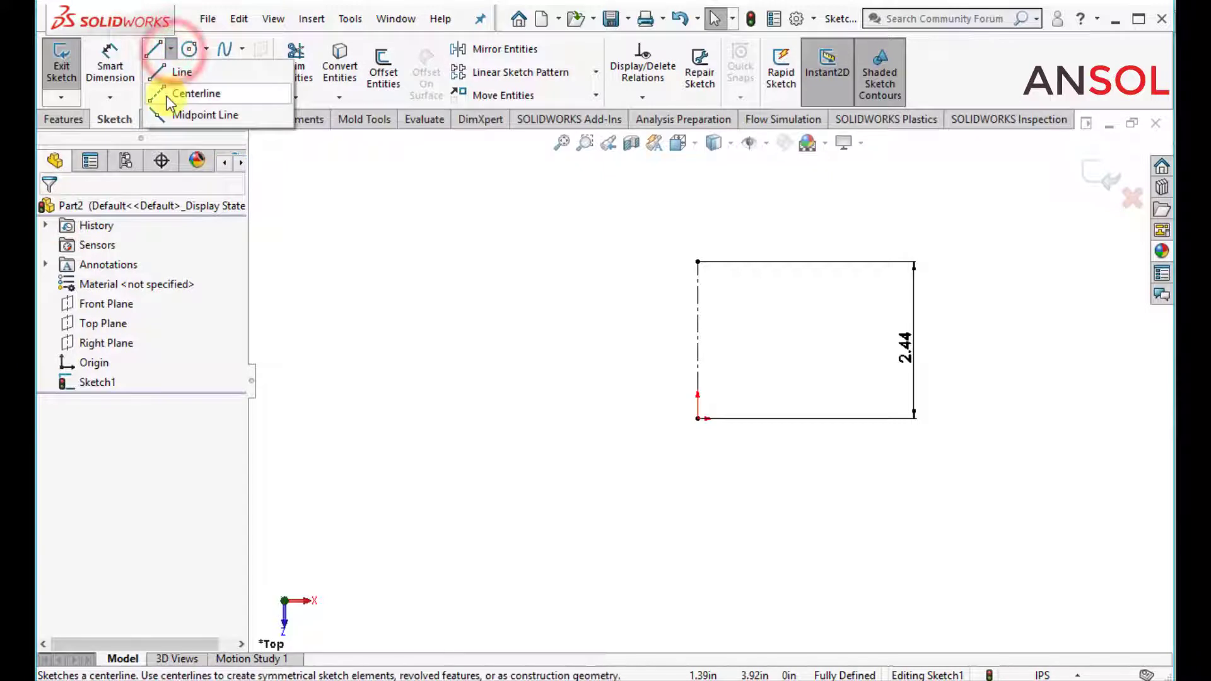
# Sketch a horizontal midpoint line about 2.64 in long, centred on the upper end of the vertical centerline.
pyautogui.click(168, 114)
pyautogui.click(697, 262)
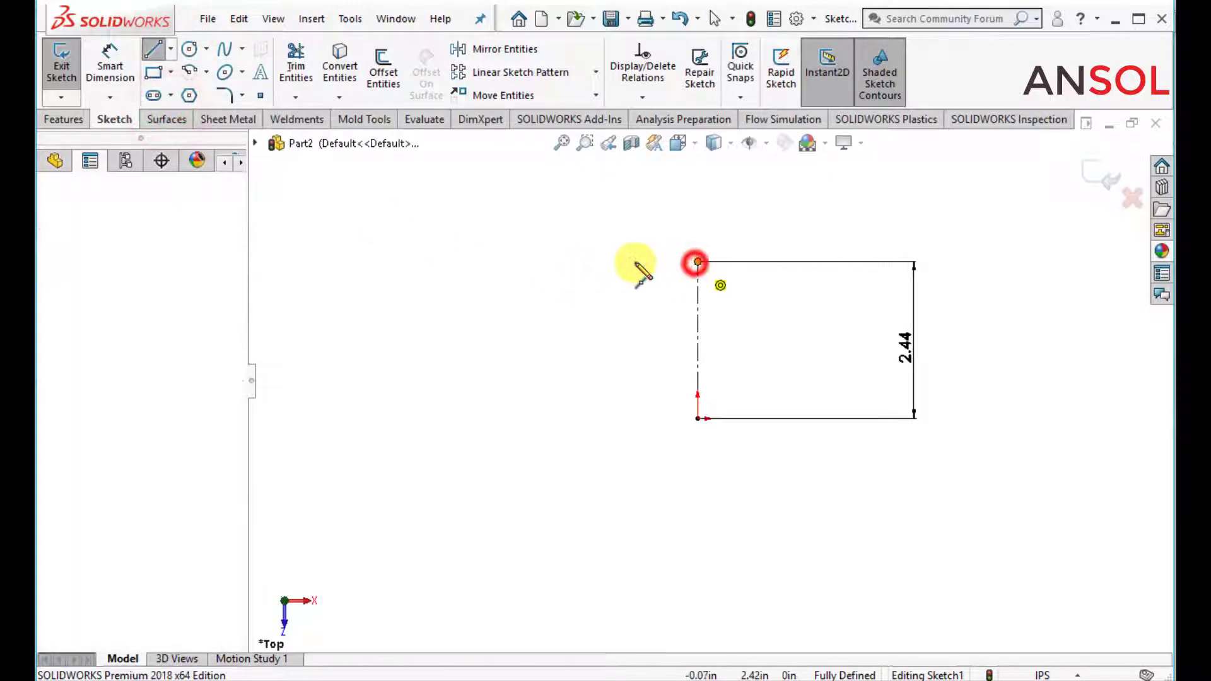
pyautogui.click(614, 262)
pyautogui.press('Escape')
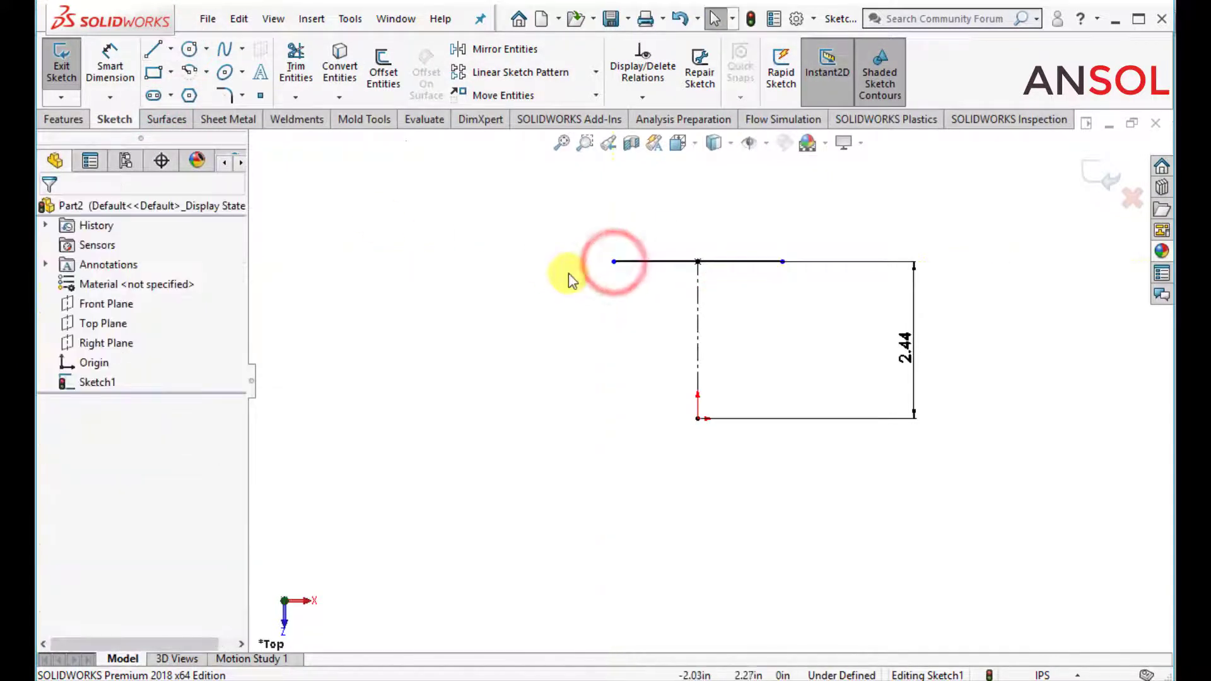
# Sketch two vertical lines, each about 2.4 in long, down from both ends of the horizontal line.
pyautogui.click(152, 50)
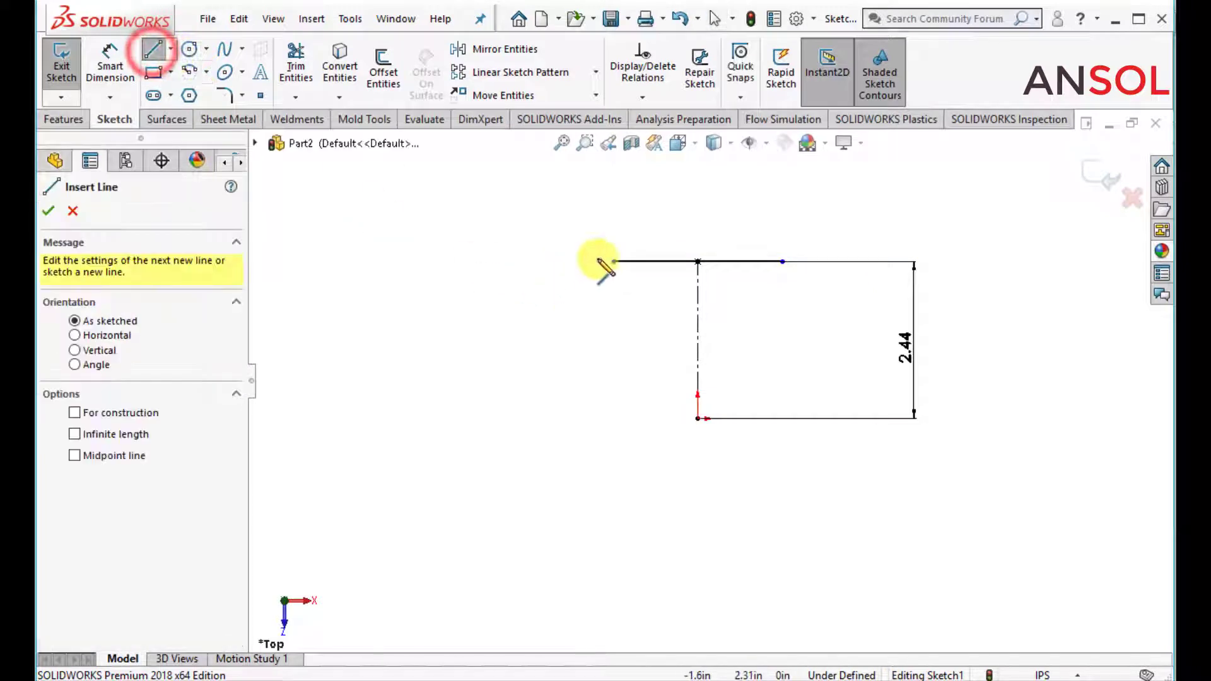
pyautogui.click(614, 262)
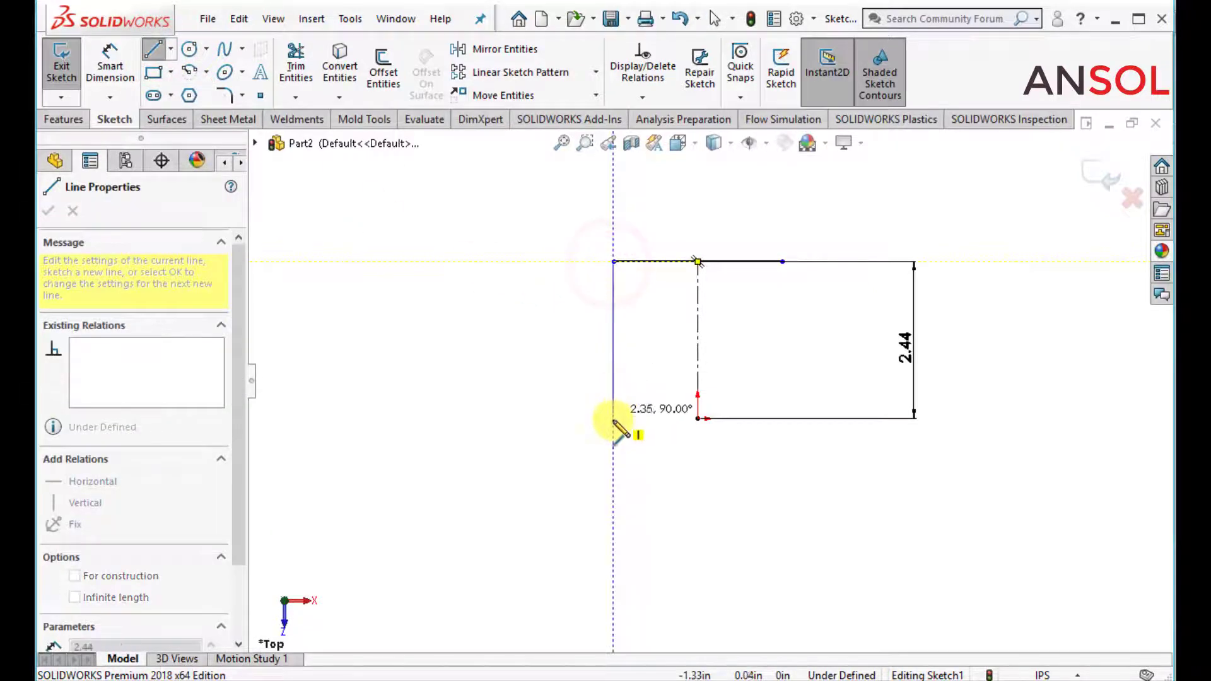
pyautogui.click(613, 419)
pyautogui.doubleClick(519, 498)
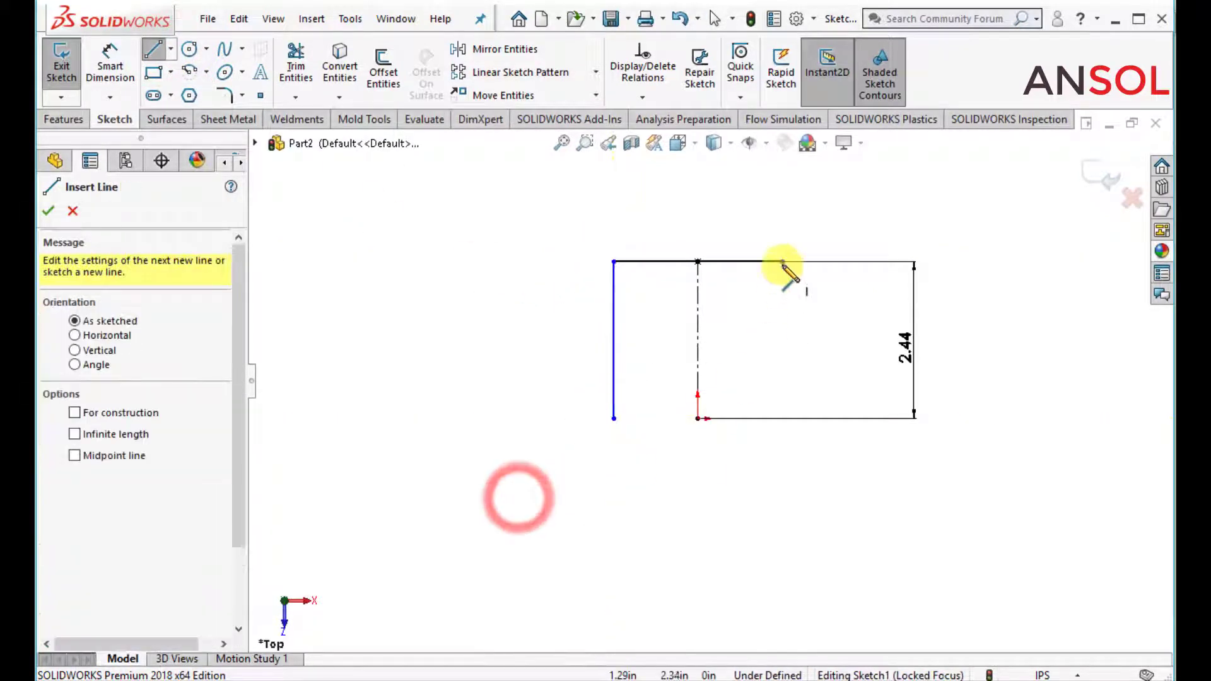
pyautogui.click(783, 263)
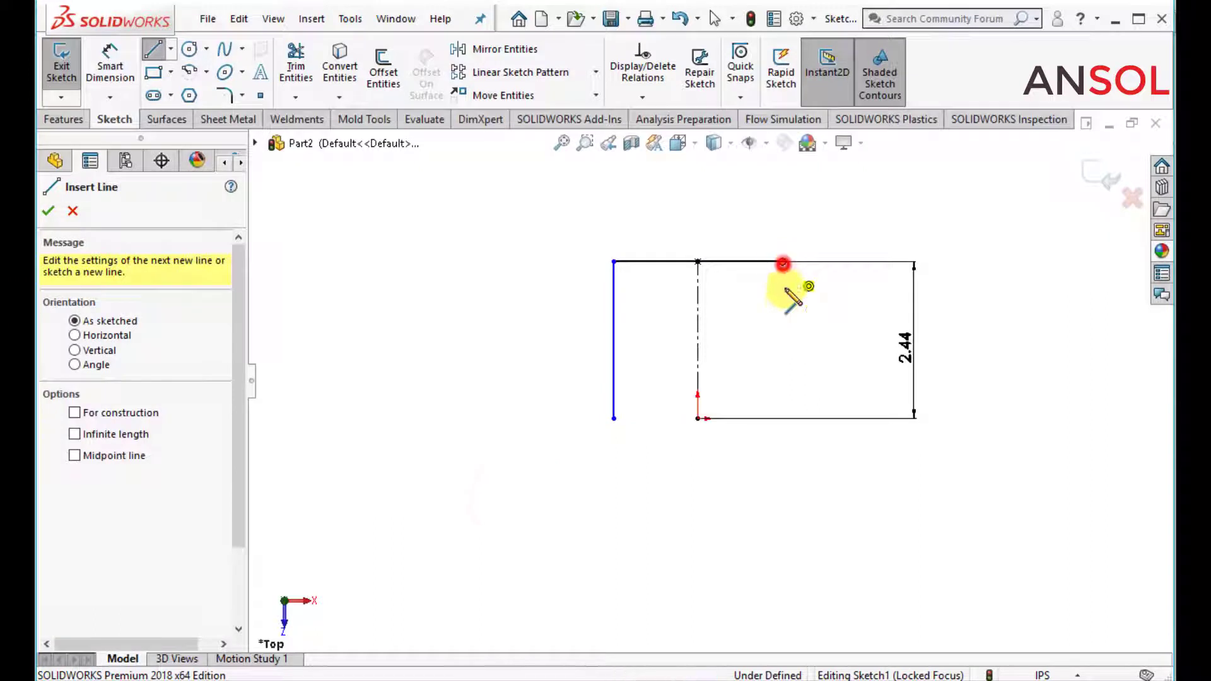
pyautogui.click(783, 411)
pyautogui.press('Escape')
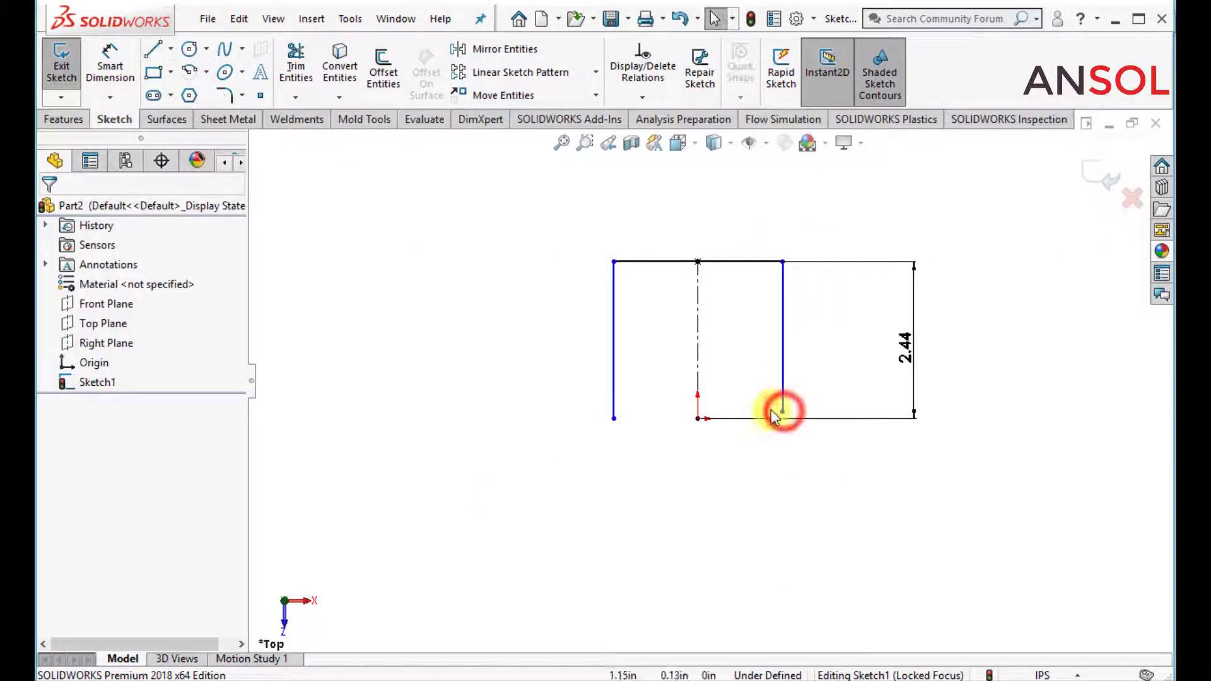
# Add an equal-length relation between the two vertical side lines.
pyautogui.click(612, 375)
pyautogui.keyDown('ctrl'); pyautogui.click(782, 367); pyautogui.keyUp('ctrl')
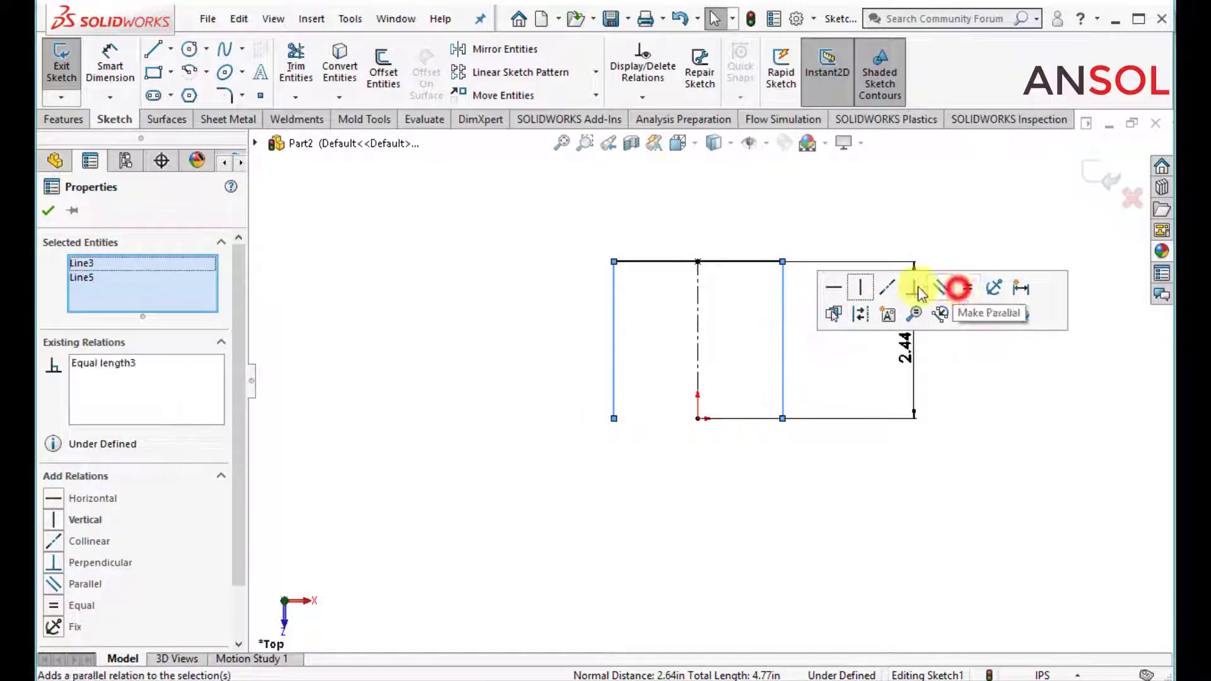
pyautogui.click(49, 210)
pyautogui.click(482, 471)
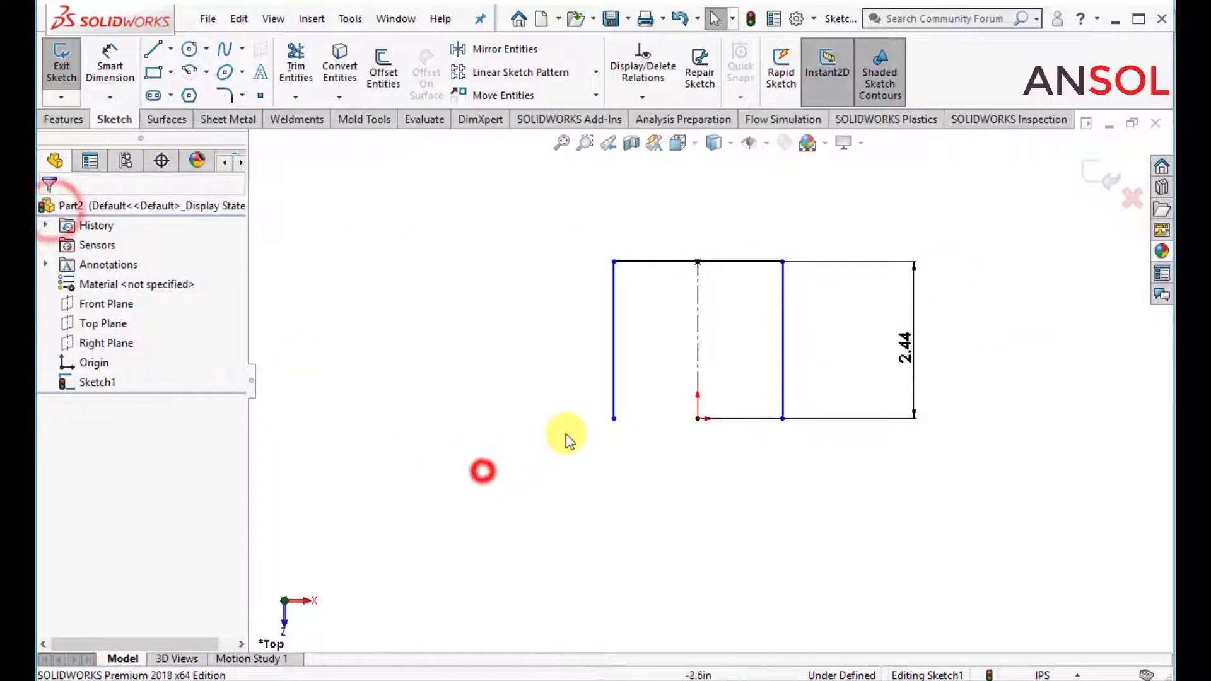
# Add a horizontal relation between the left side line's lower endpoint and the origin.
pyautogui.click(614, 419)
pyautogui.keyDown('ctrl'); pyautogui.click(697, 420); pyautogui.keyUp('ctrl')
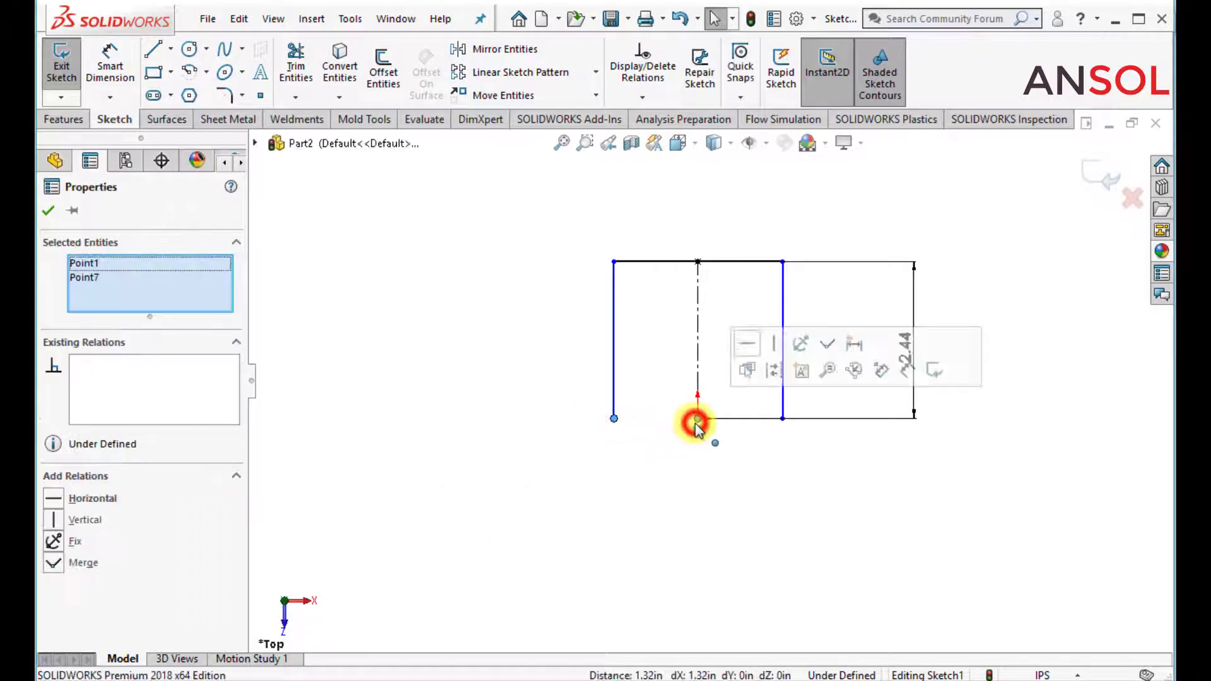
pyautogui.click(750, 346)
pyautogui.click(48, 210)
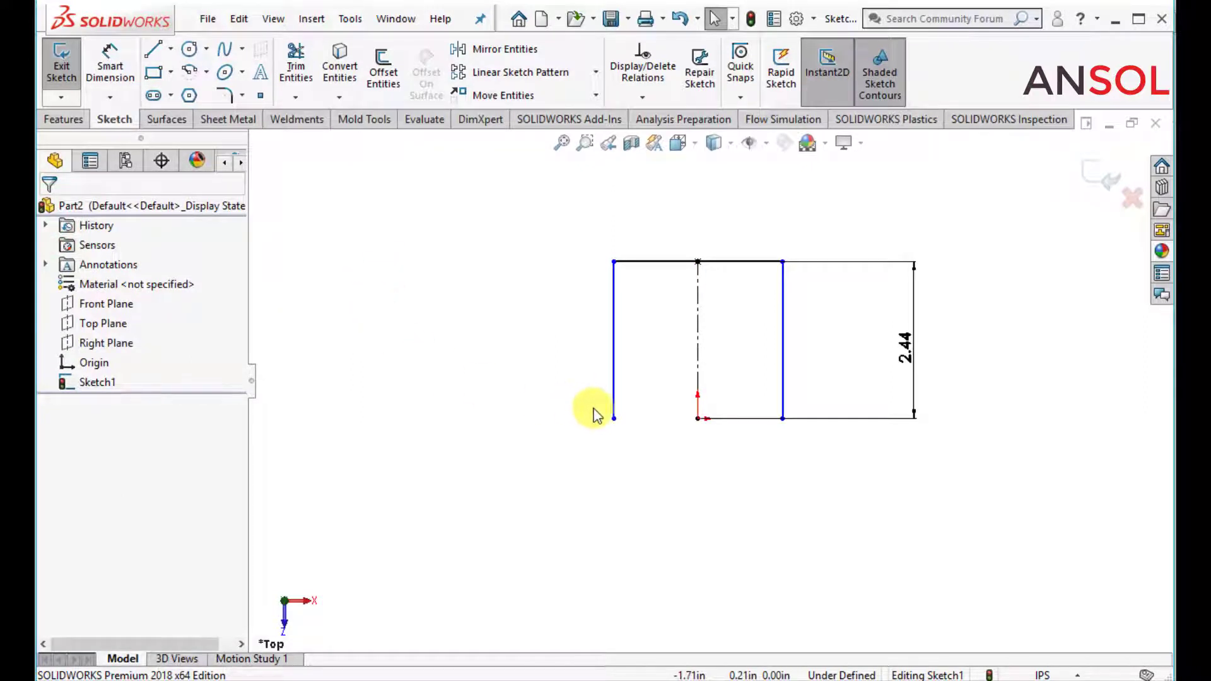
# Add a horizontal relation across the lower endpoints of both side lines and the origin.
pyautogui.click(613, 419)
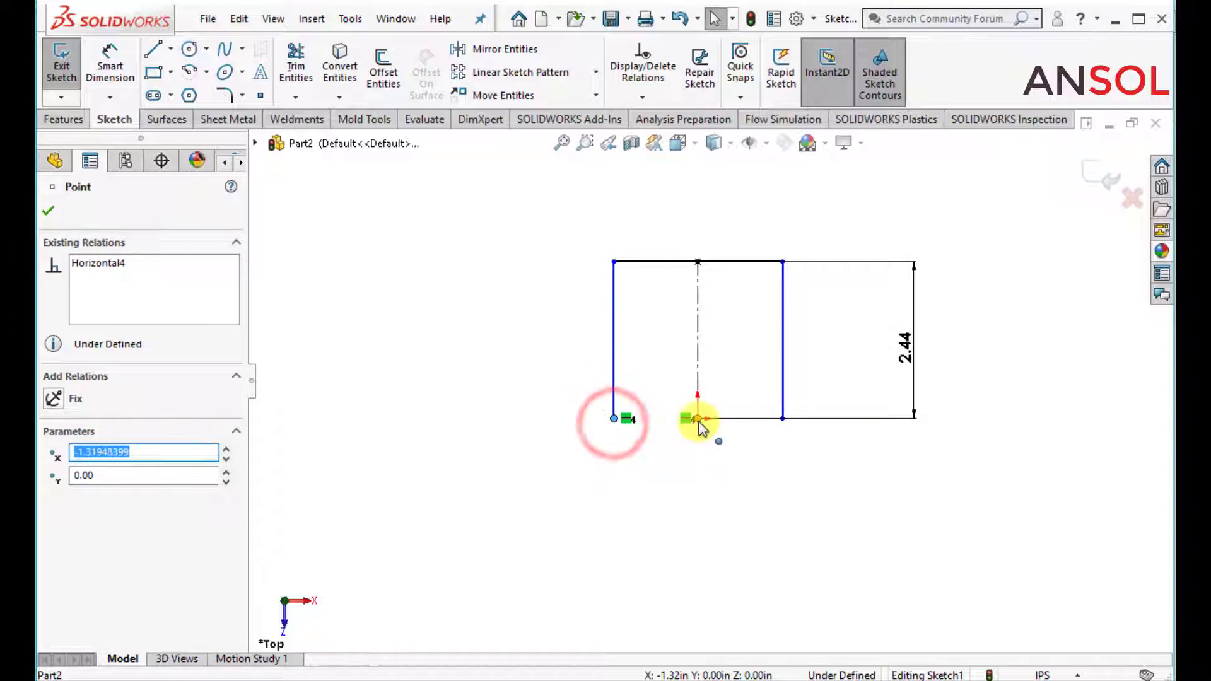
pyautogui.keyDown('ctrl'); pyautogui.click(698, 418); pyautogui.keyUp('ctrl')
pyautogui.keyDown('ctrl'); pyautogui.click(783, 418); pyautogui.keyUp('ctrl')
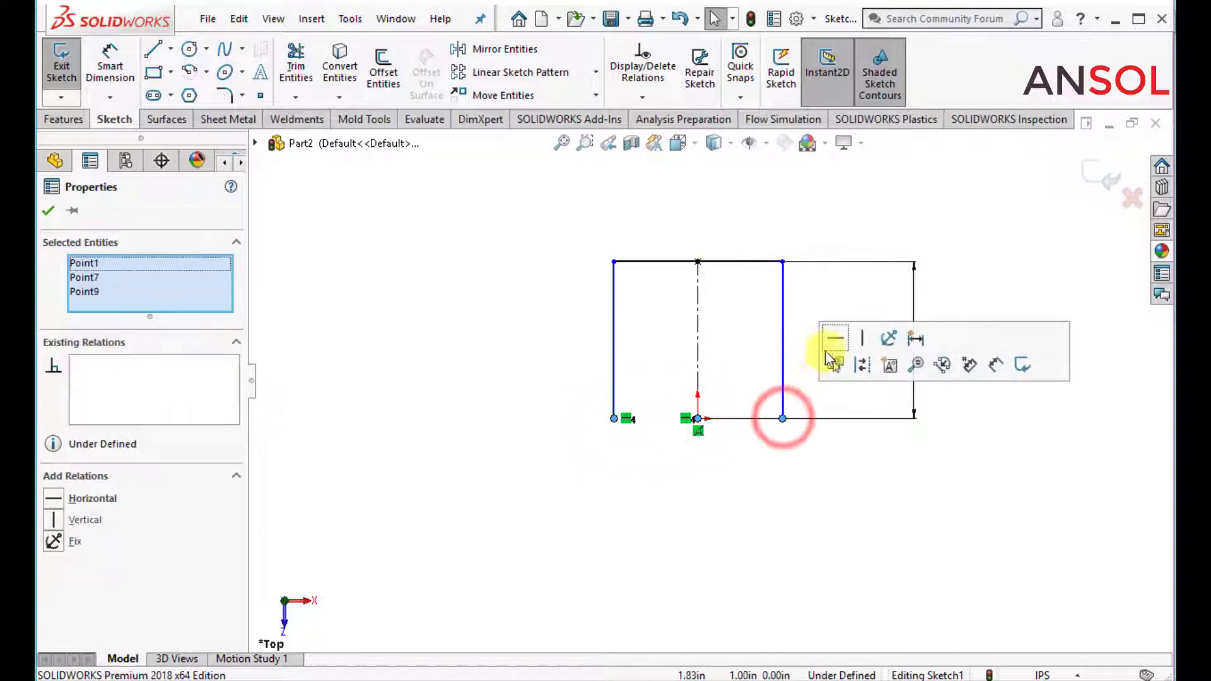
pyautogui.click(831, 344)
pyautogui.click(48, 210)
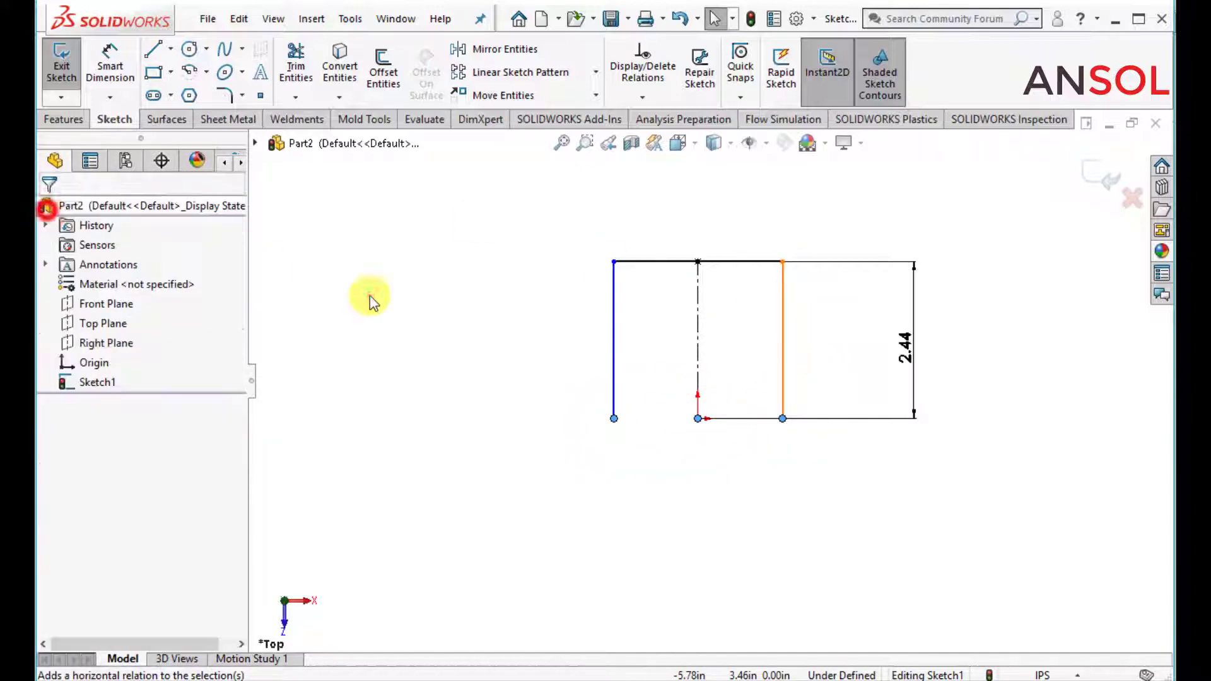
pyautogui.click(406, 311)
# Try a length dimension on the left side line, and undo it.
pyautogui.click(109, 63)
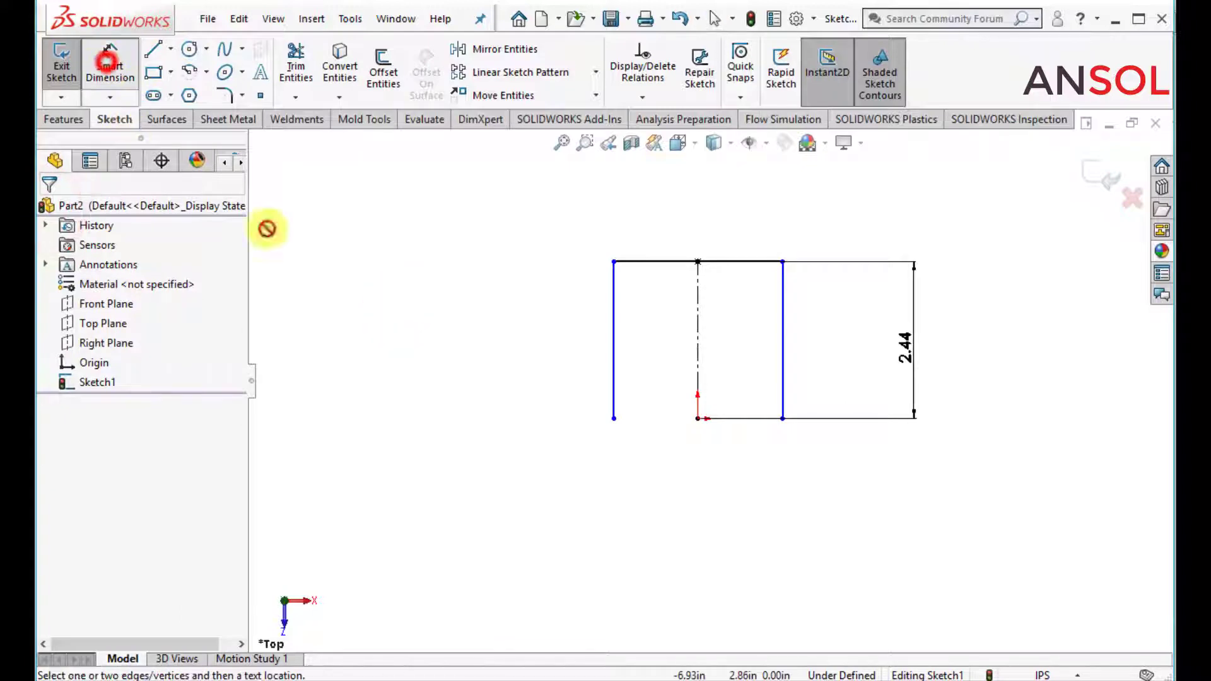
pyautogui.click(613, 350)
pyautogui.click(561, 349)
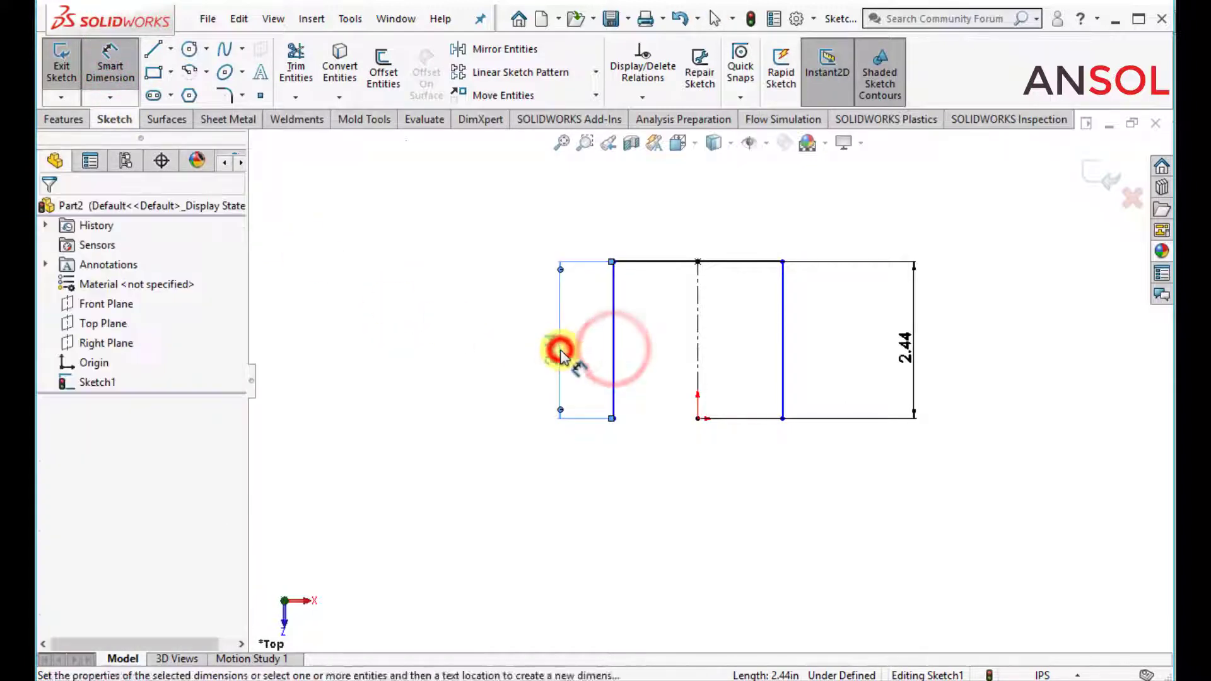
pyautogui.click(47, 211)
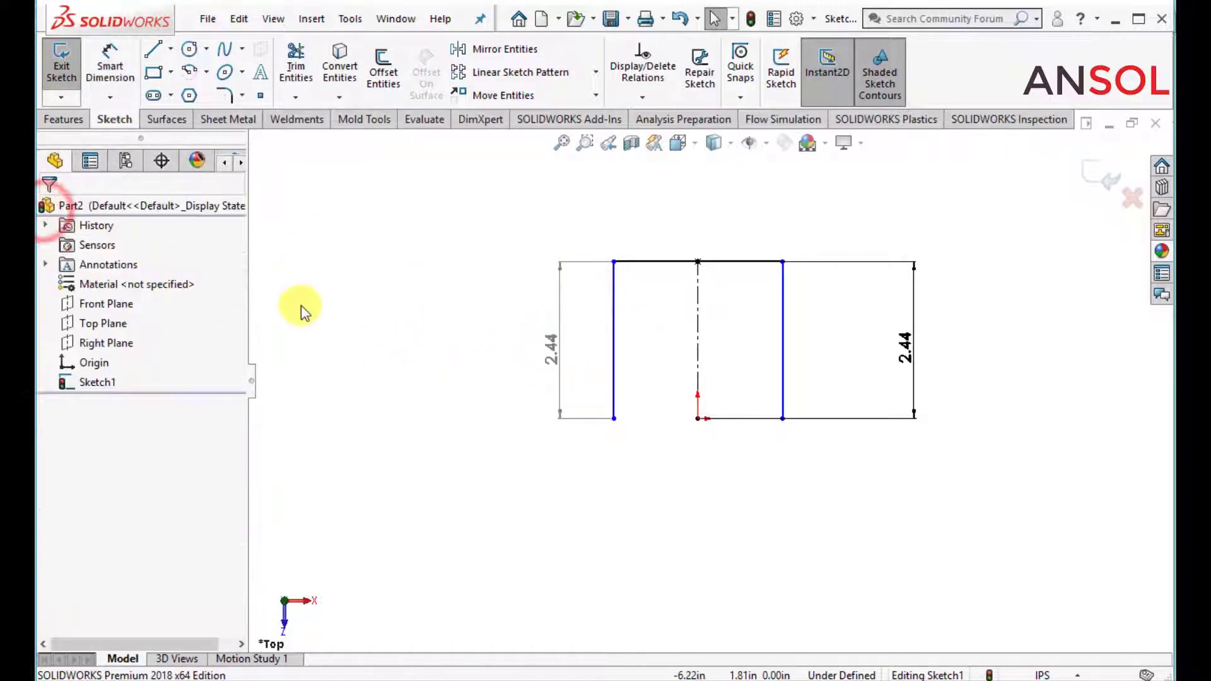
pyautogui.hotkey('ctrl', 'z')
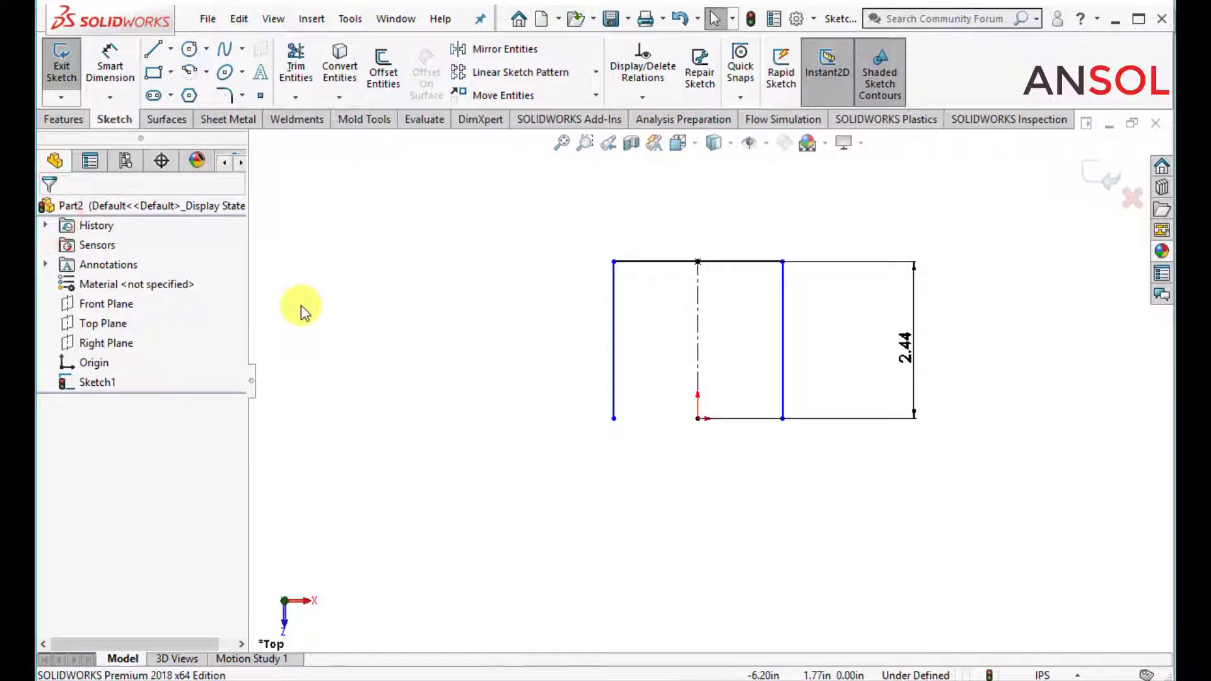
# Close the profile with a centerpoint arc of about 1.32 in radius, centred on the origin and joining both side lines' lower endpoints.
pyautogui.click(187, 71)
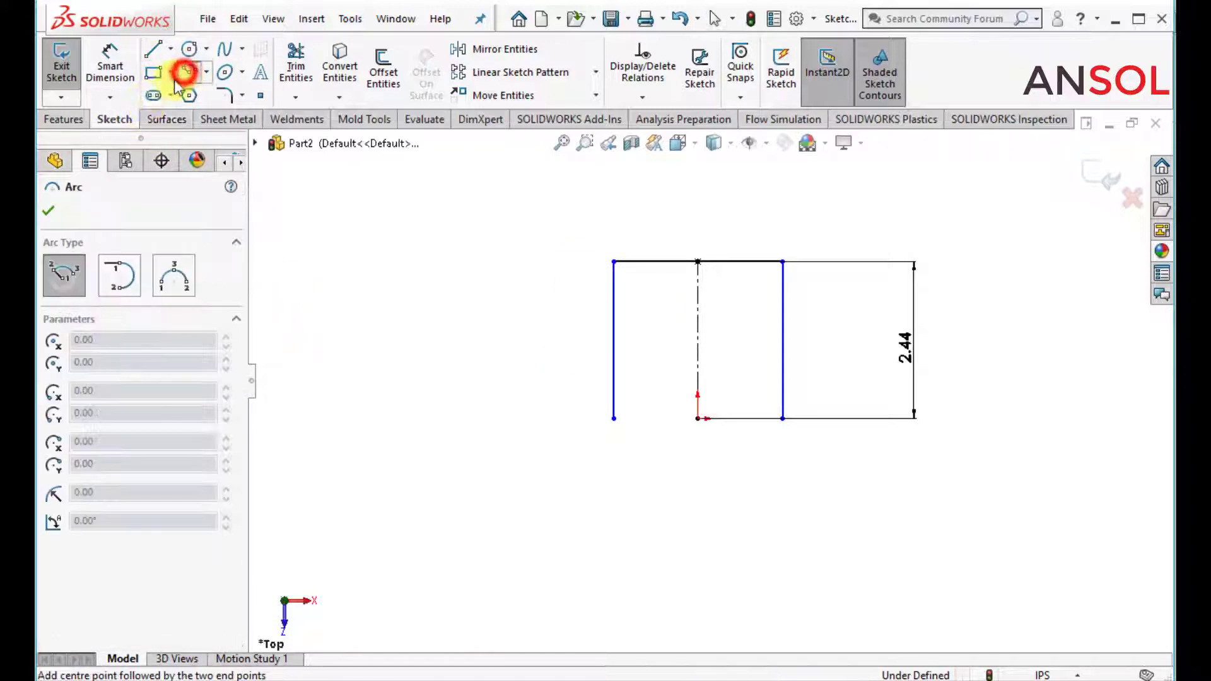
pyautogui.click(698, 419)
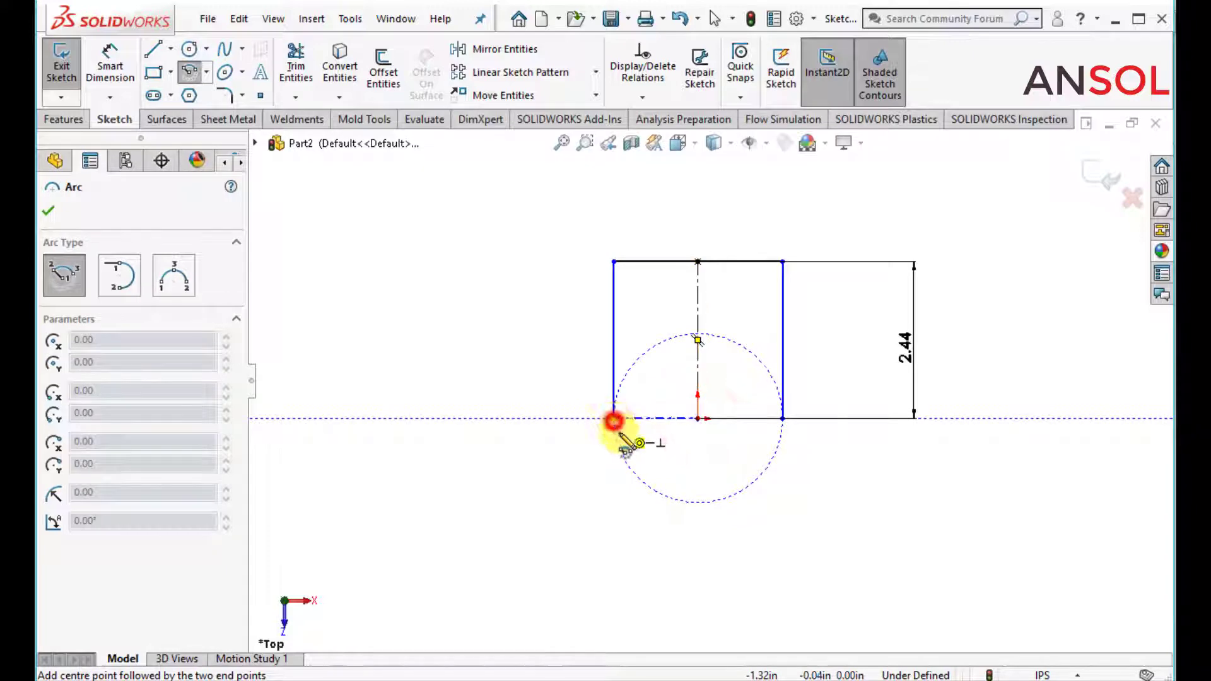
pyautogui.click(614, 419)
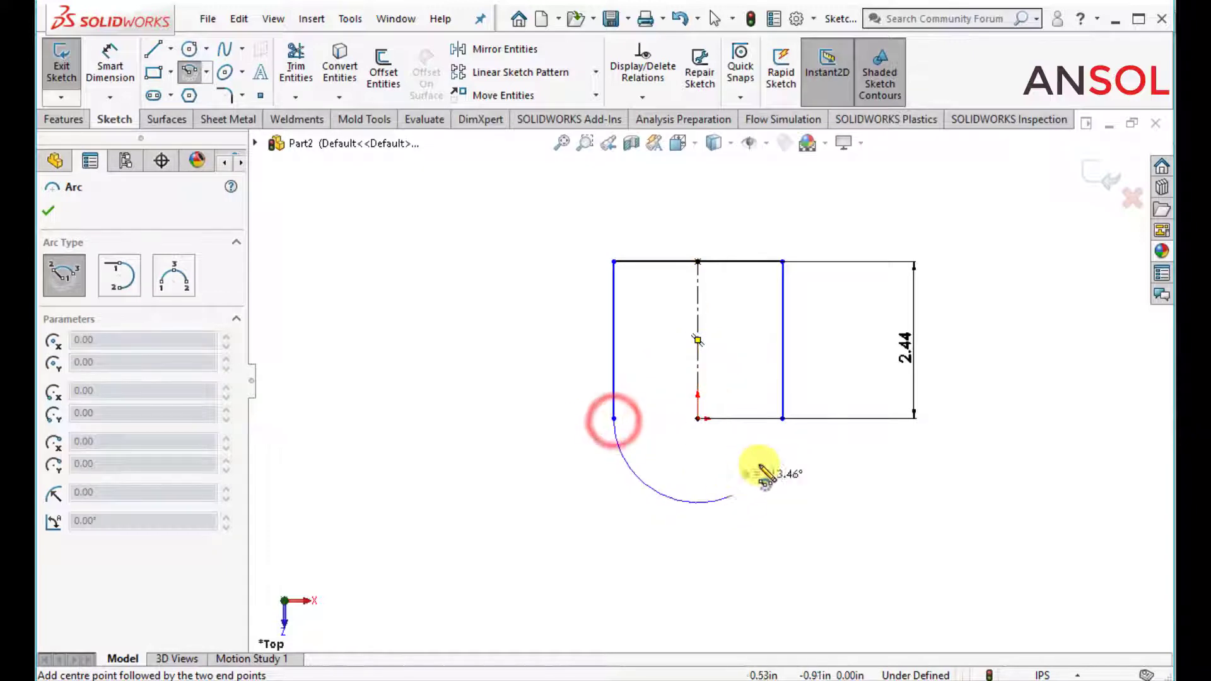
pyautogui.click(782, 422)
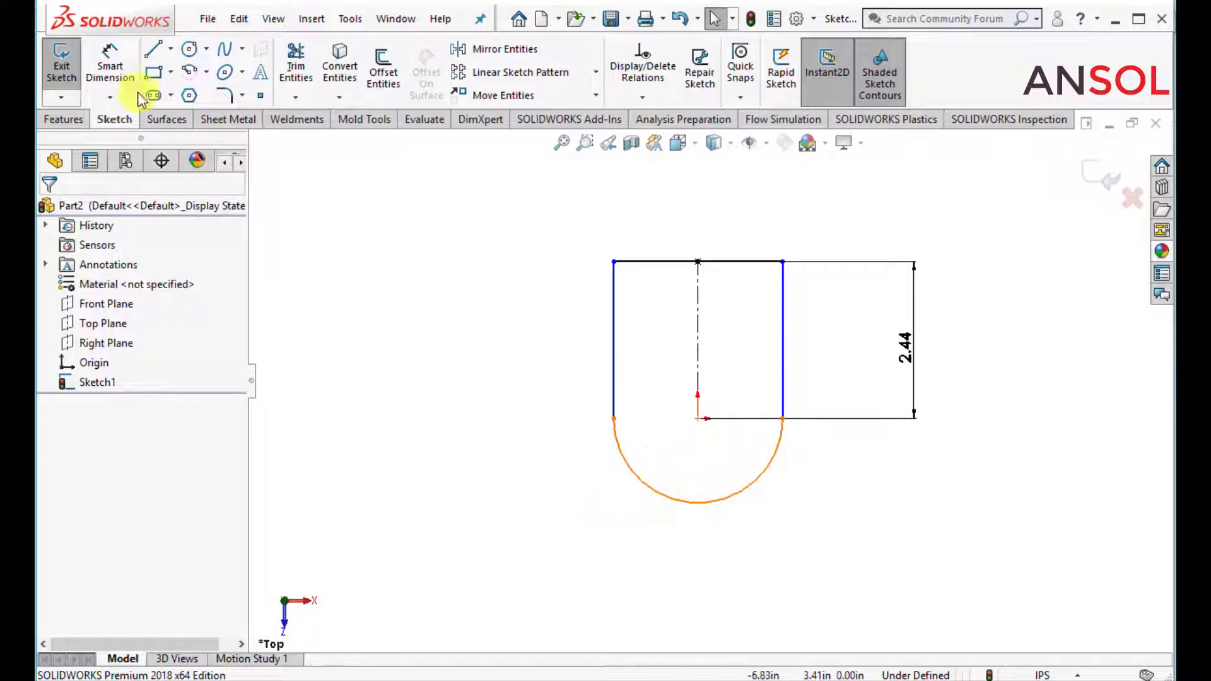
# Try a radius dimension on the bottom arc, and delete that dimension.
pyautogui.click(125, 71)
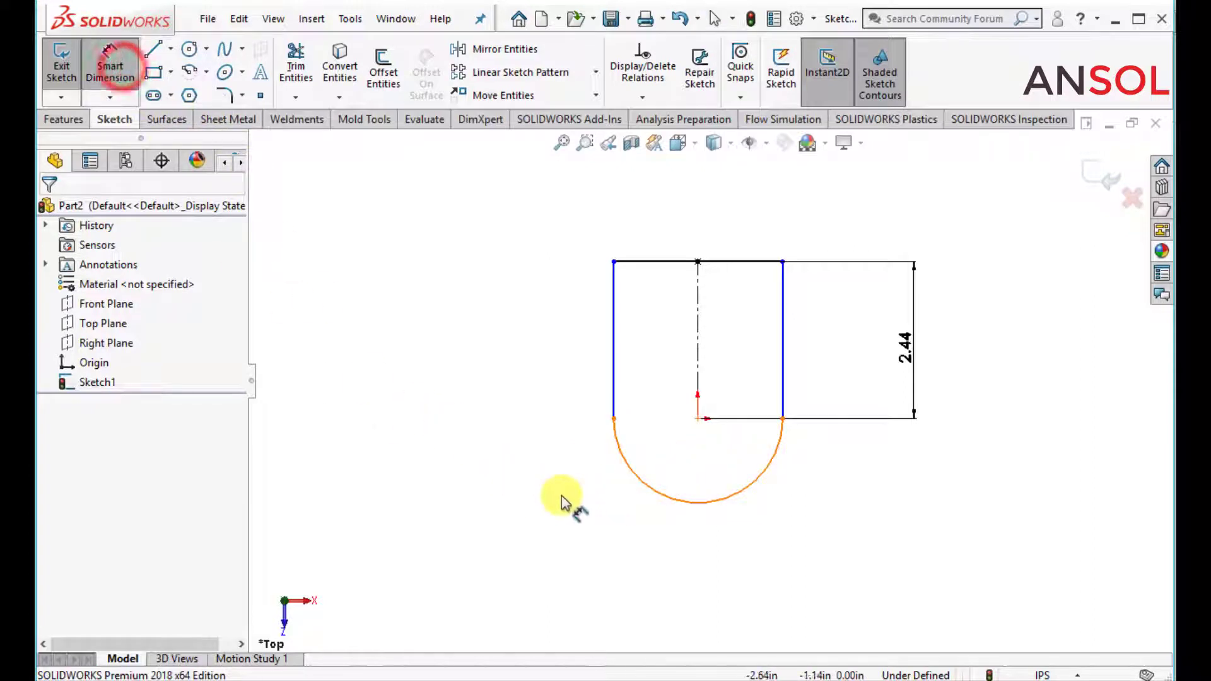
pyautogui.click(648, 494)
pyautogui.click(589, 529)
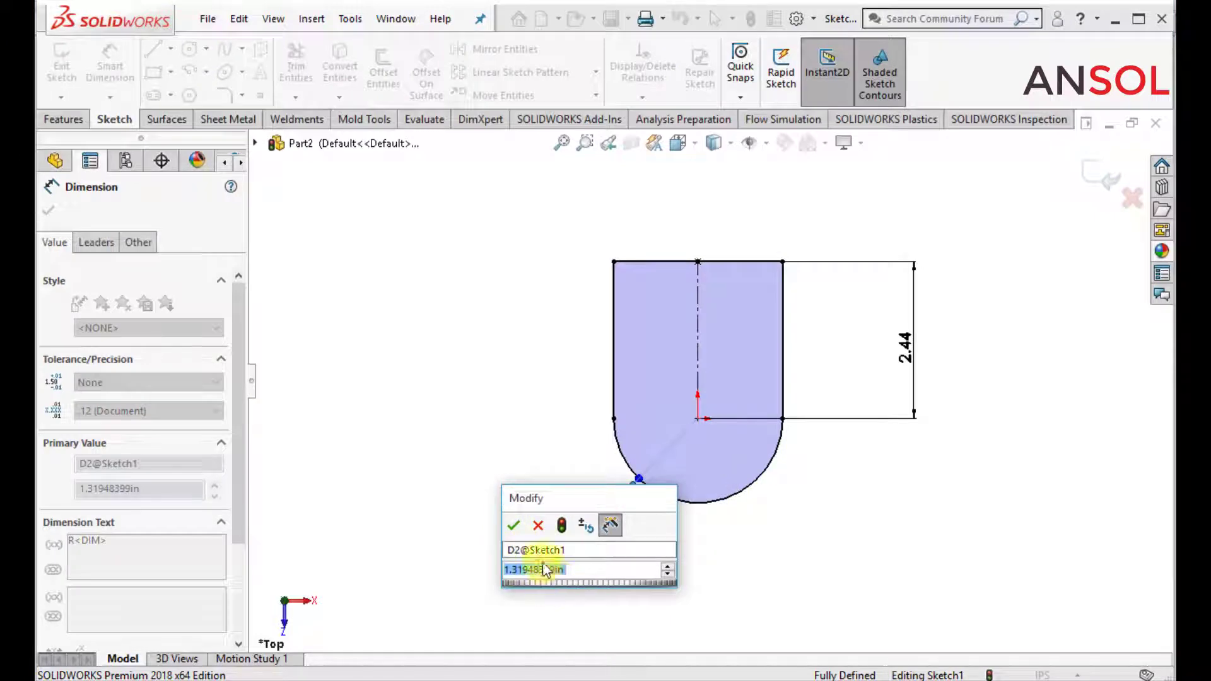
pyautogui.click(539, 526)
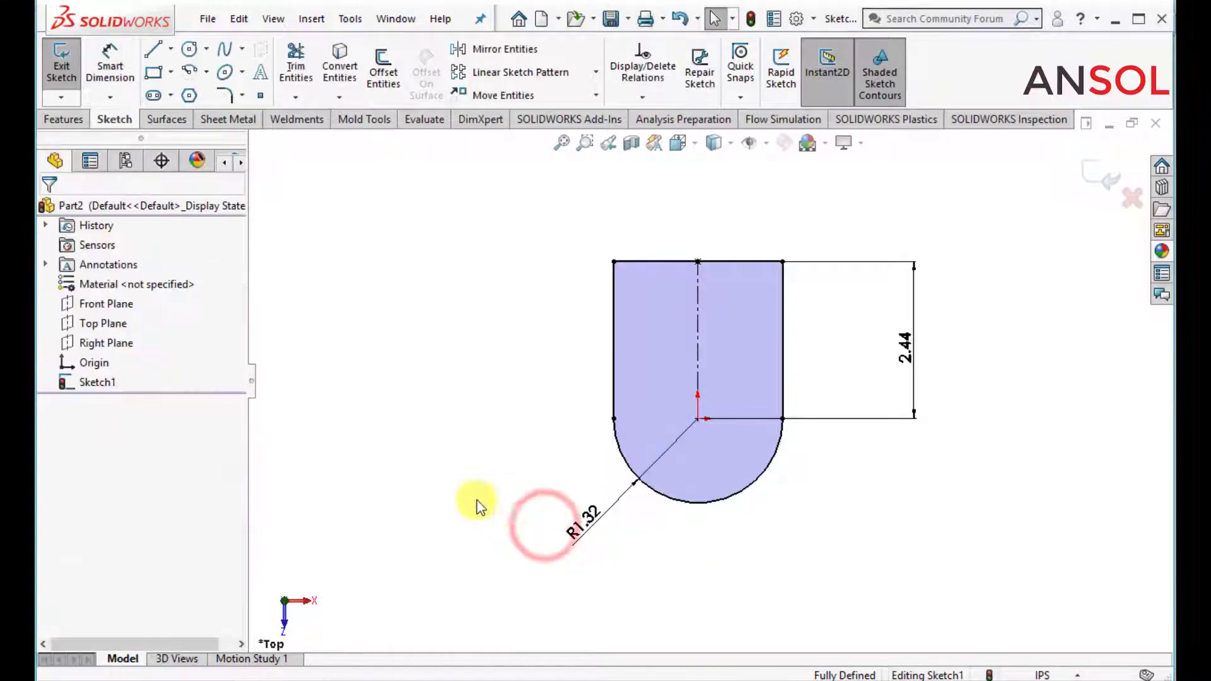
pyautogui.click(627, 496)
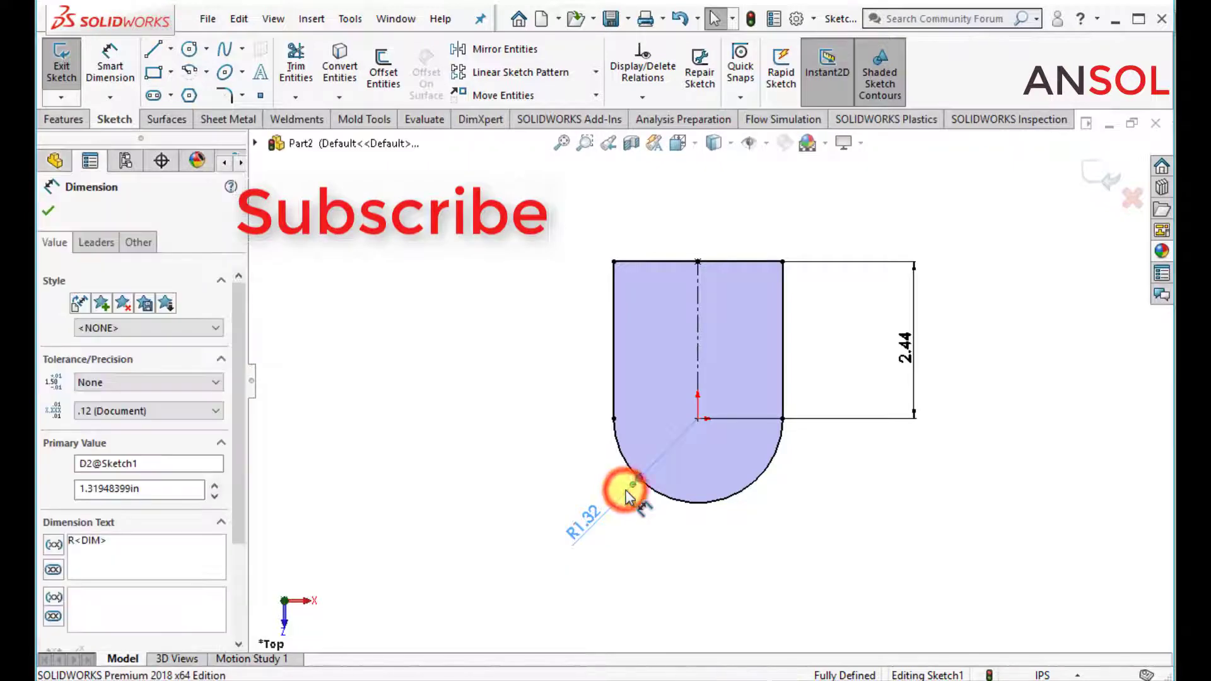
pyautogui.press('Delete')
# Dimension the profile's top line to 3.15 in and exit the sketch.
pyautogui.click(107, 60)
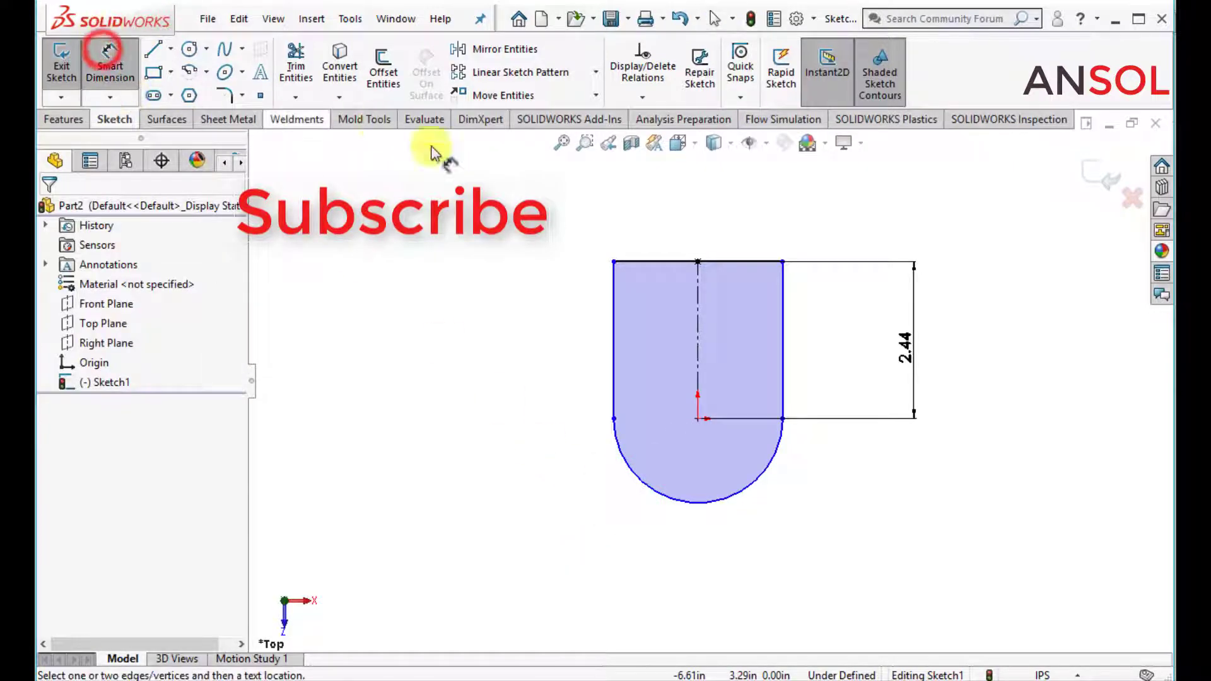
pyautogui.click(642, 262)
pyautogui.click(684, 222)
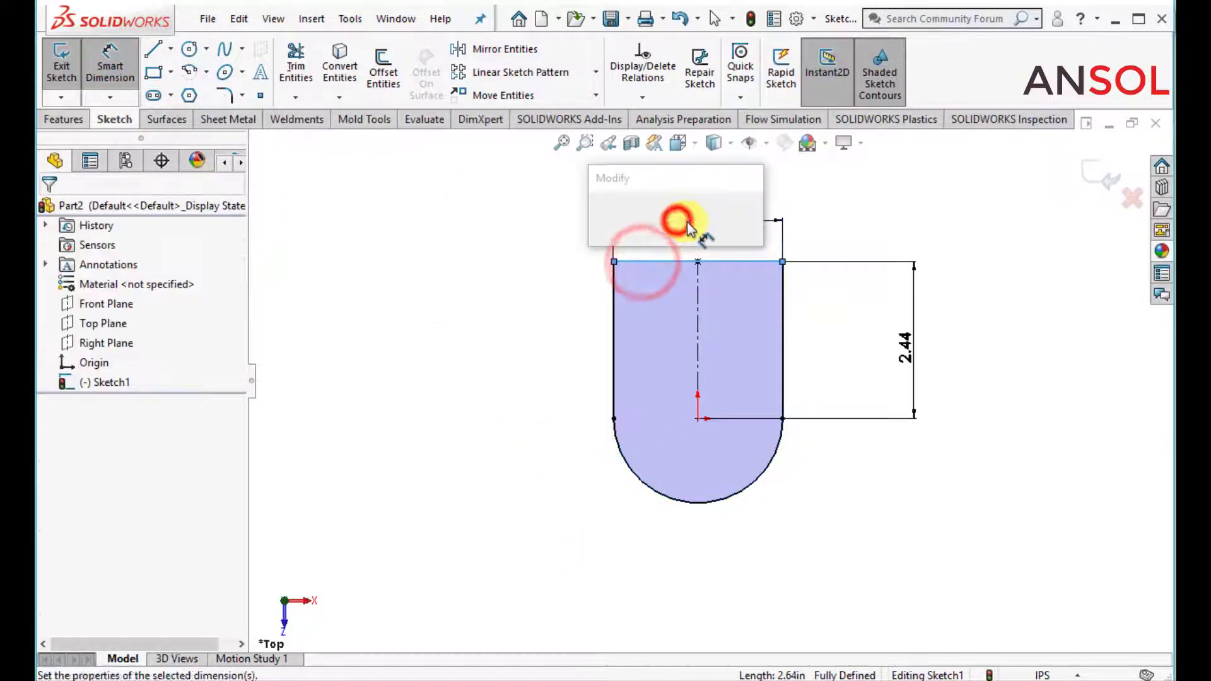
pyautogui.write('3.15')
pyautogui.press('Return')
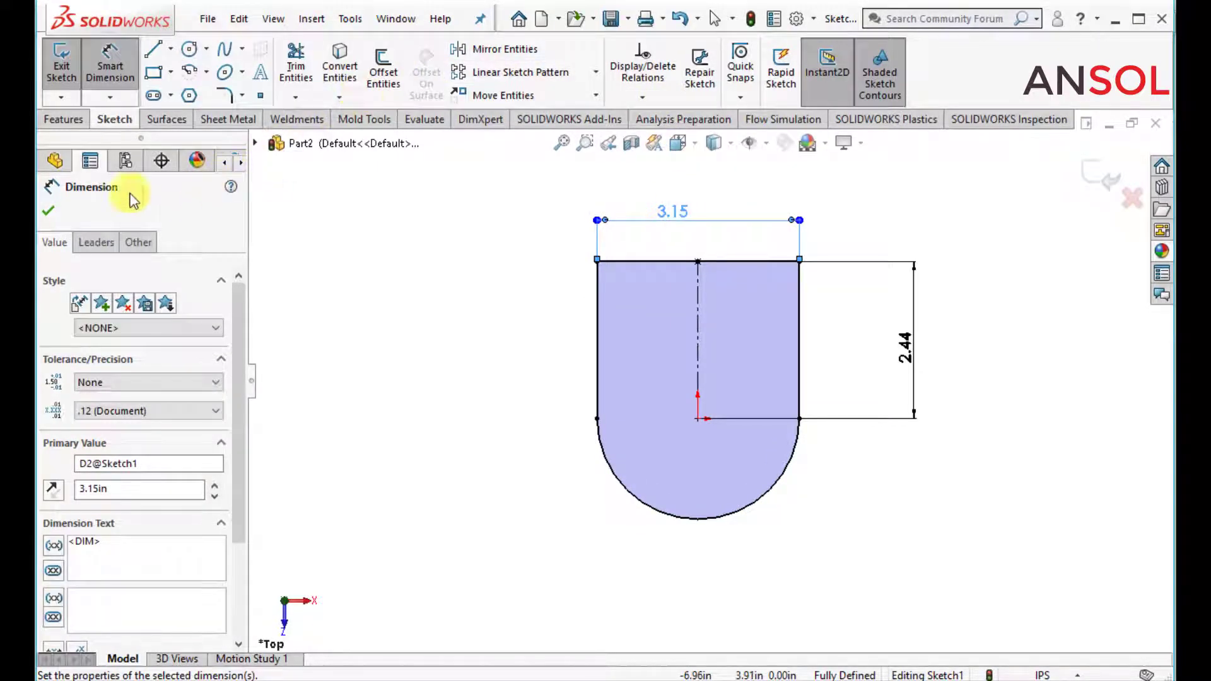
pyautogui.click(47, 215)
pyautogui.click(1095, 177)
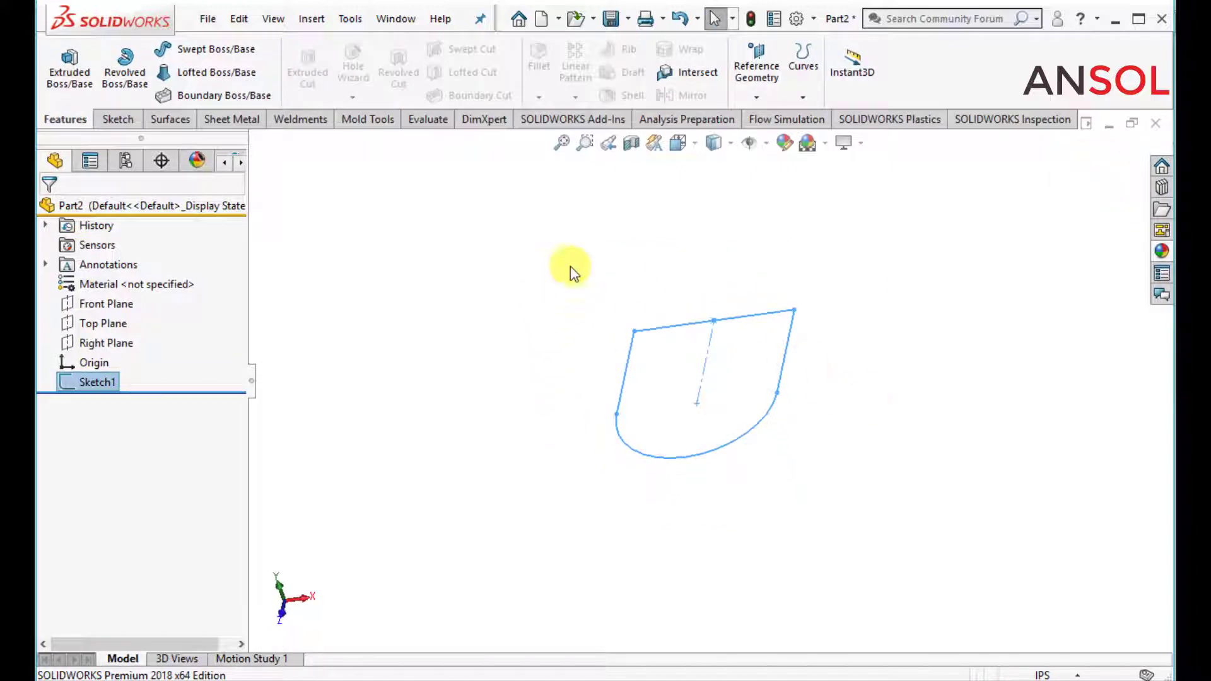
# Extrude the rounded profile as a blind boss 0.51 in deep.
pyautogui.click(70, 68)
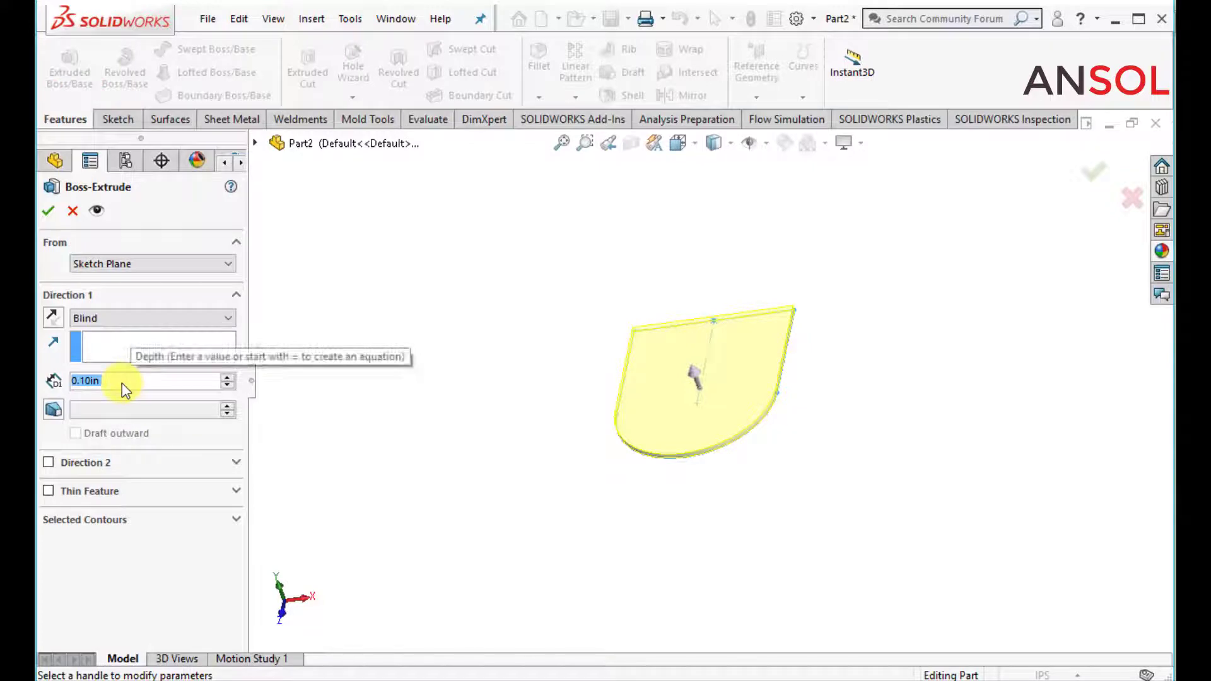
pyautogui.write('0.51')
pyautogui.press('Return')
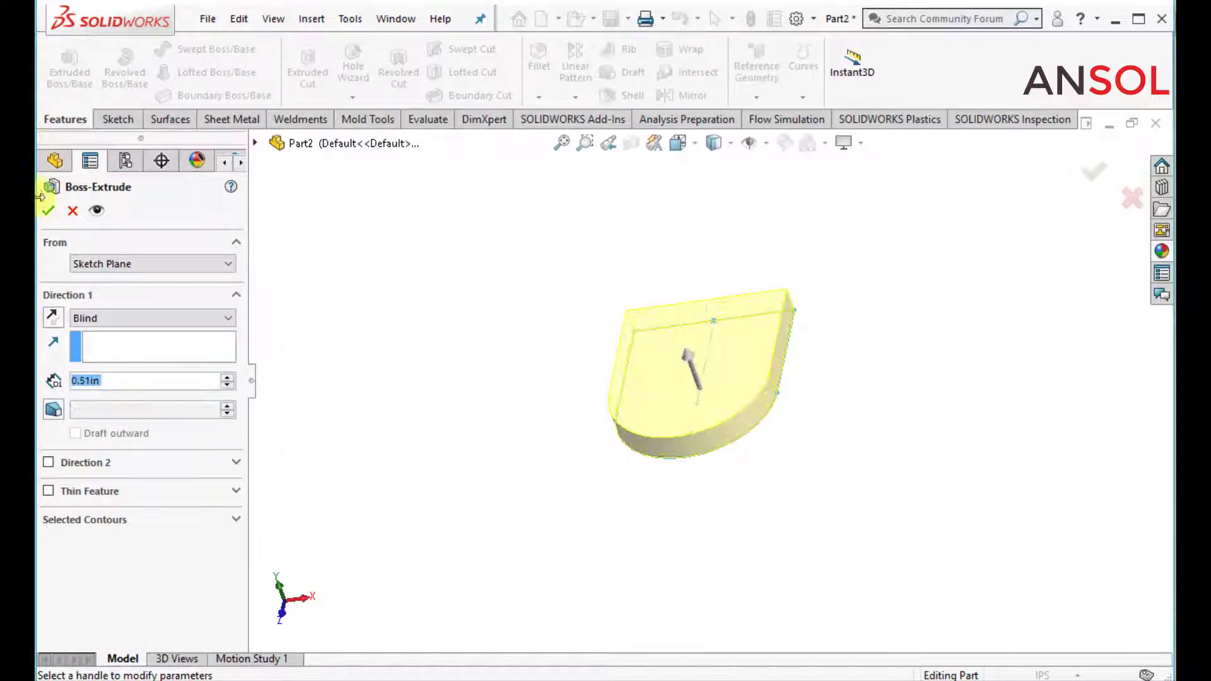
pyautogui.click(50, 212)
# Start a new sketch on the underside face of the extruded plate.
pyautogui.moveTo(503, 343); pyautogui.dragTo(466, 382, button='middle')
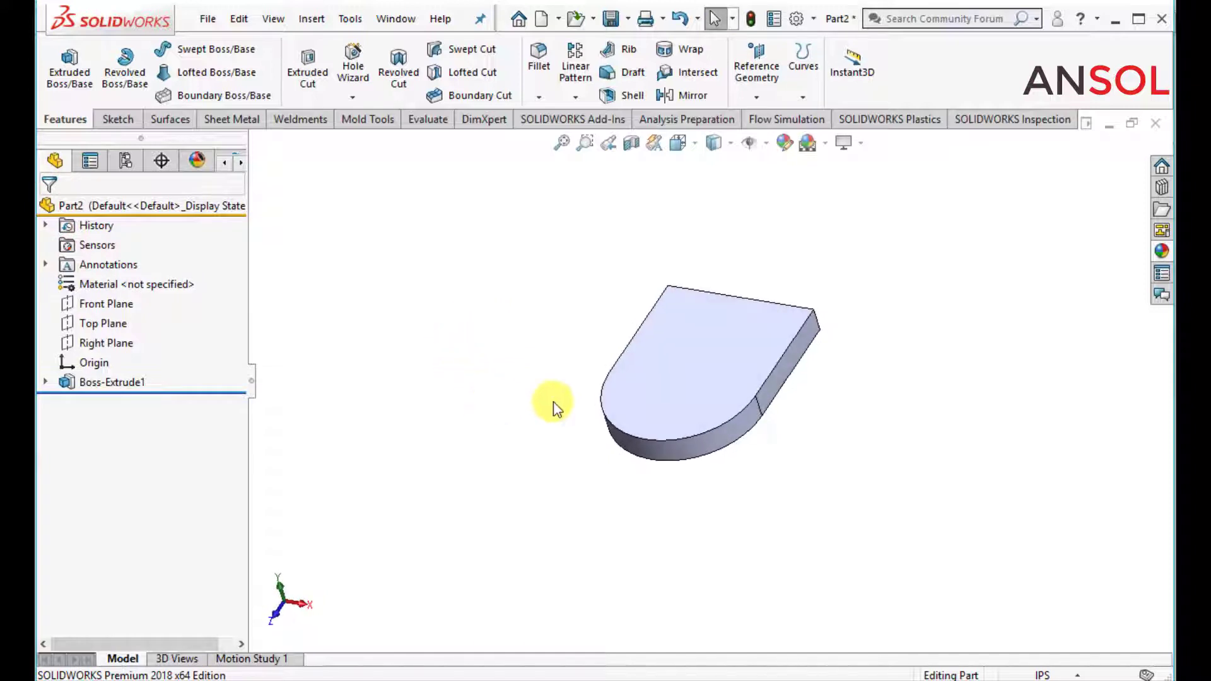
pyautogui.moveTo(517, 492); pyautogui.dragTo(506, 305, button='middle')
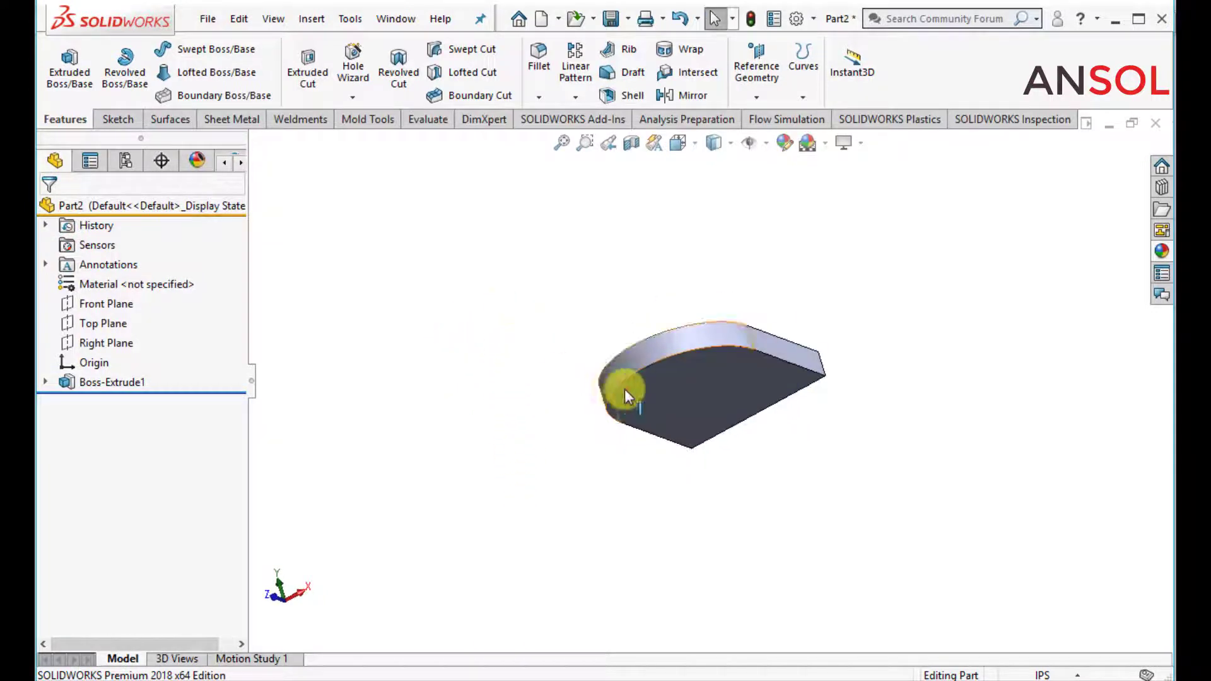
pyautogui.click(660, 395)
pyautogui.click(733, 344)
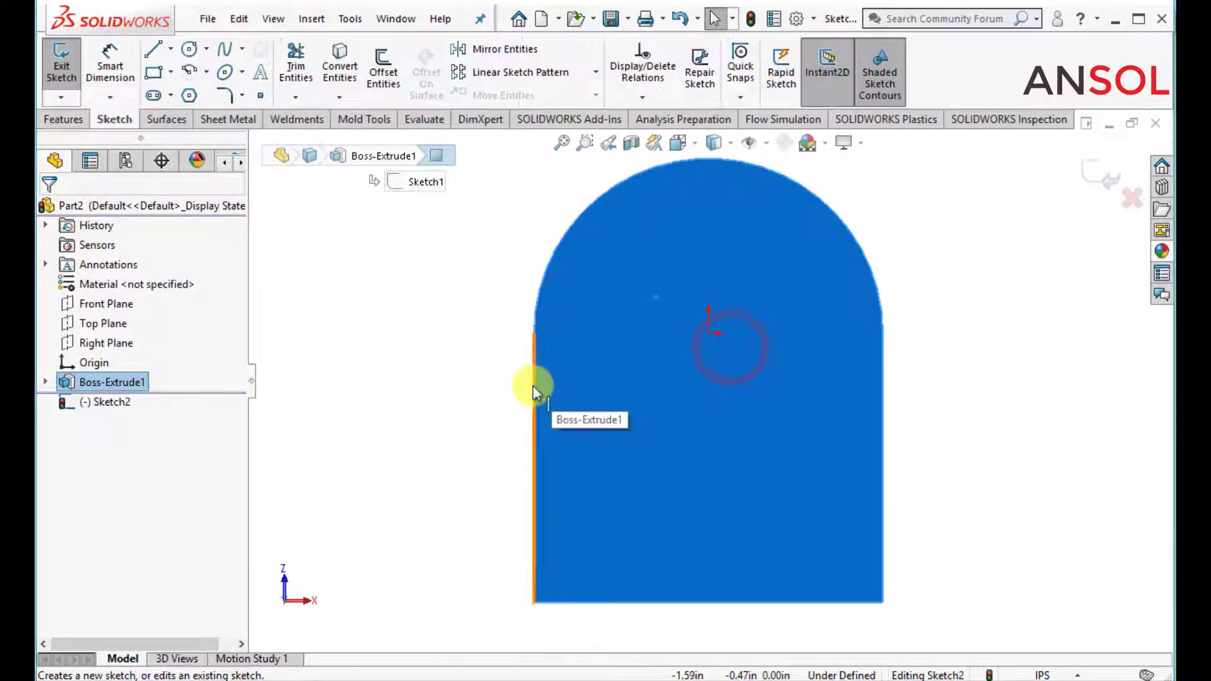
# Sketch a circle centred on the origin with a radius of about 0.79 in.
pyautogui.click(469, 367)
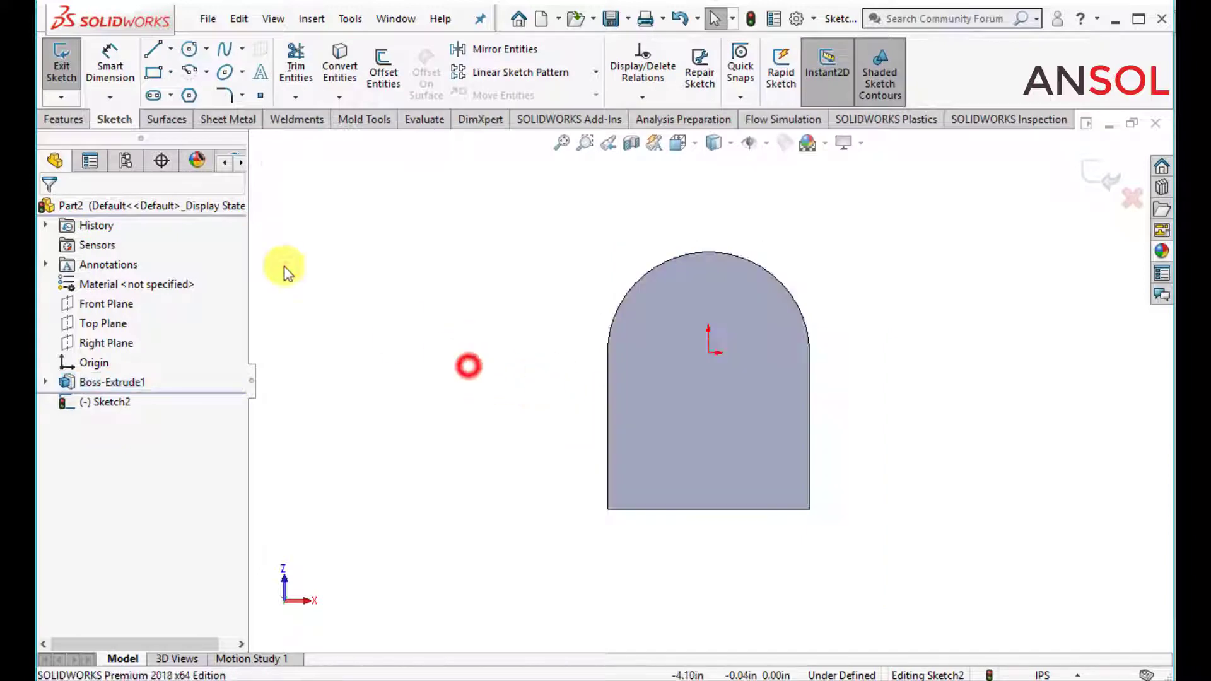
pyautogui.click(189, 48)
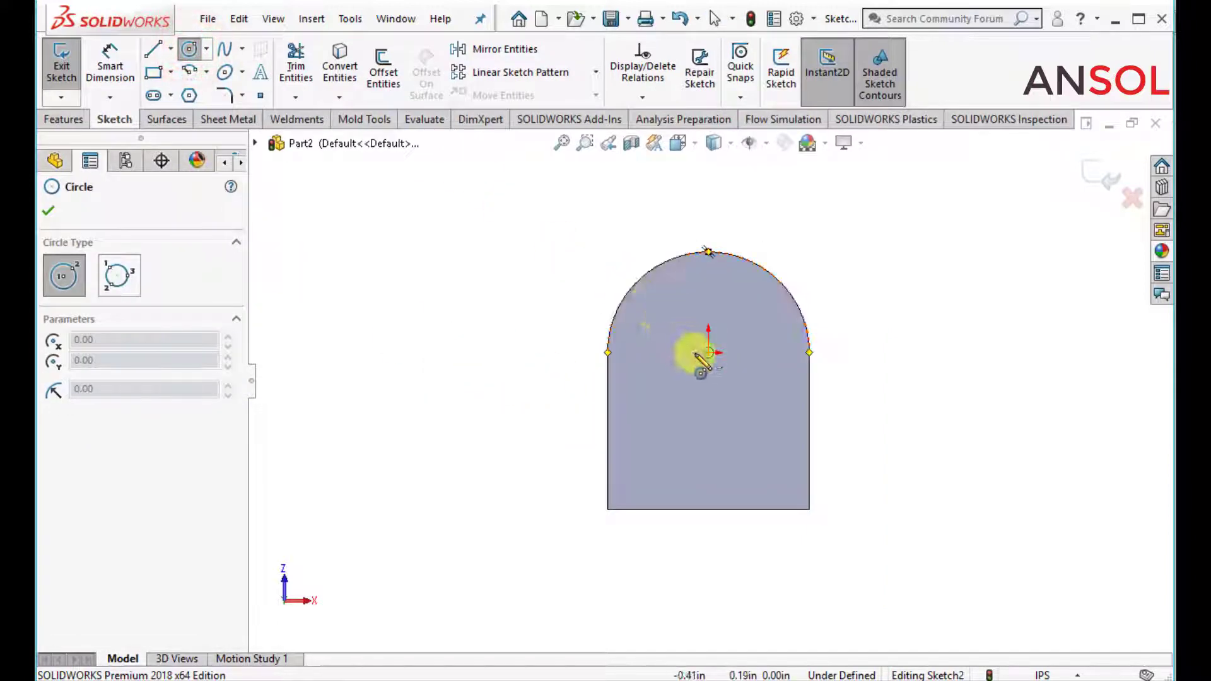
pyautogui.moveTo(708, 352); pyautogui.dragTo(709, 404)
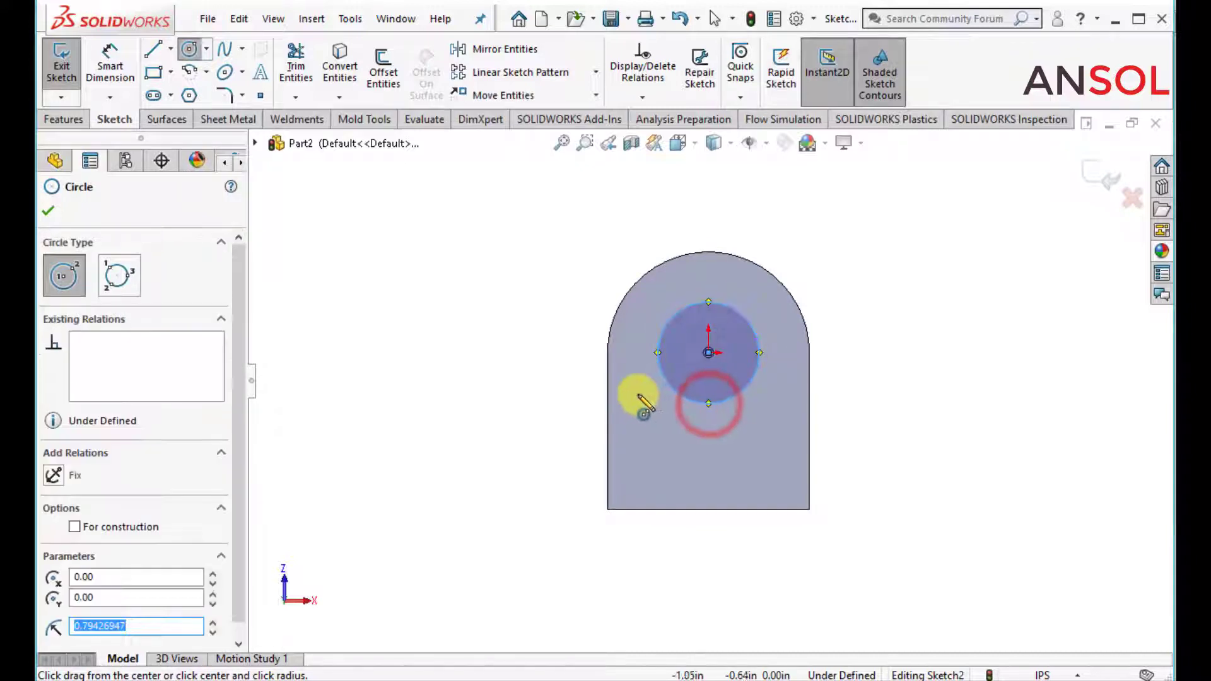
# Dimension the circle's diameter to 1.5 in and exit the sketch.
pyautogui.click(113, 67)
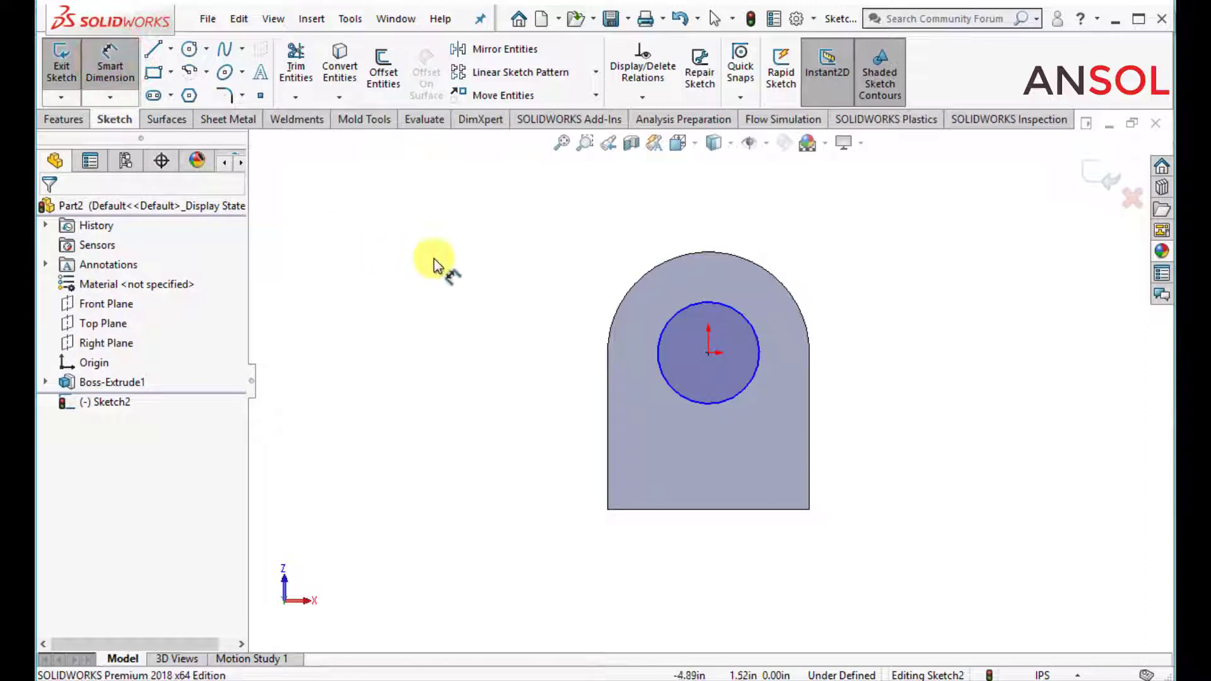
pyautogui.click(725, 313)
pyautogui.click(828, 237)
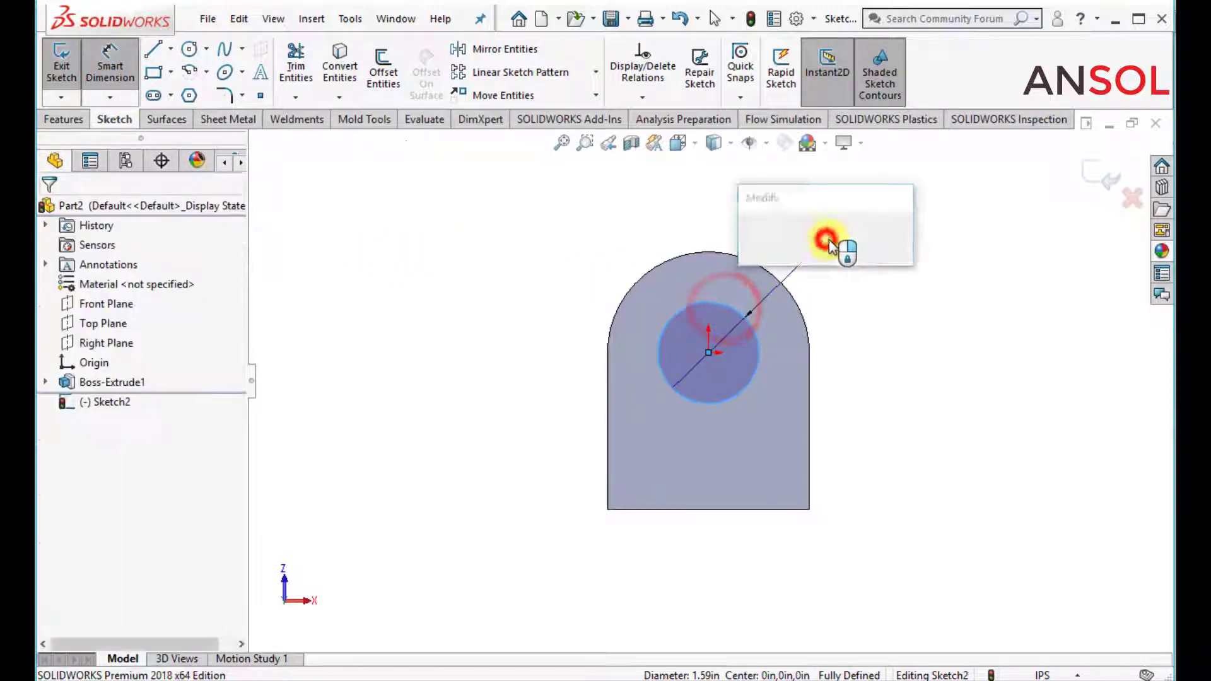
pyautogui.write('1.5')
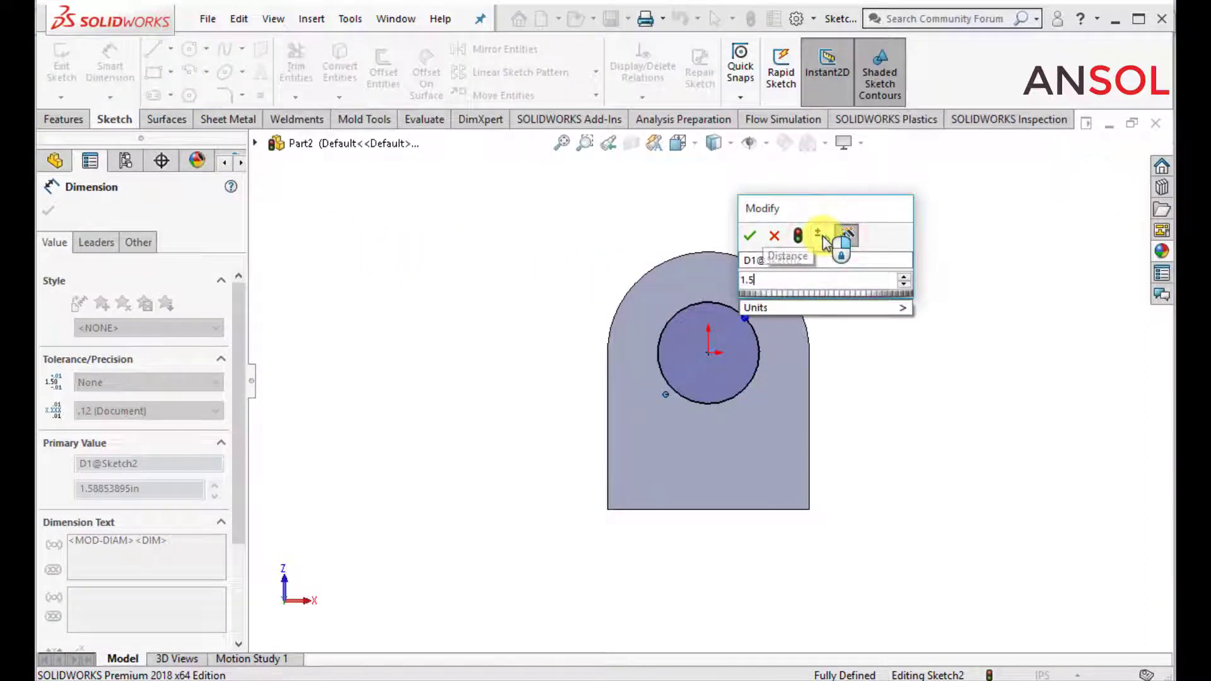
pyautogui.press('Return')
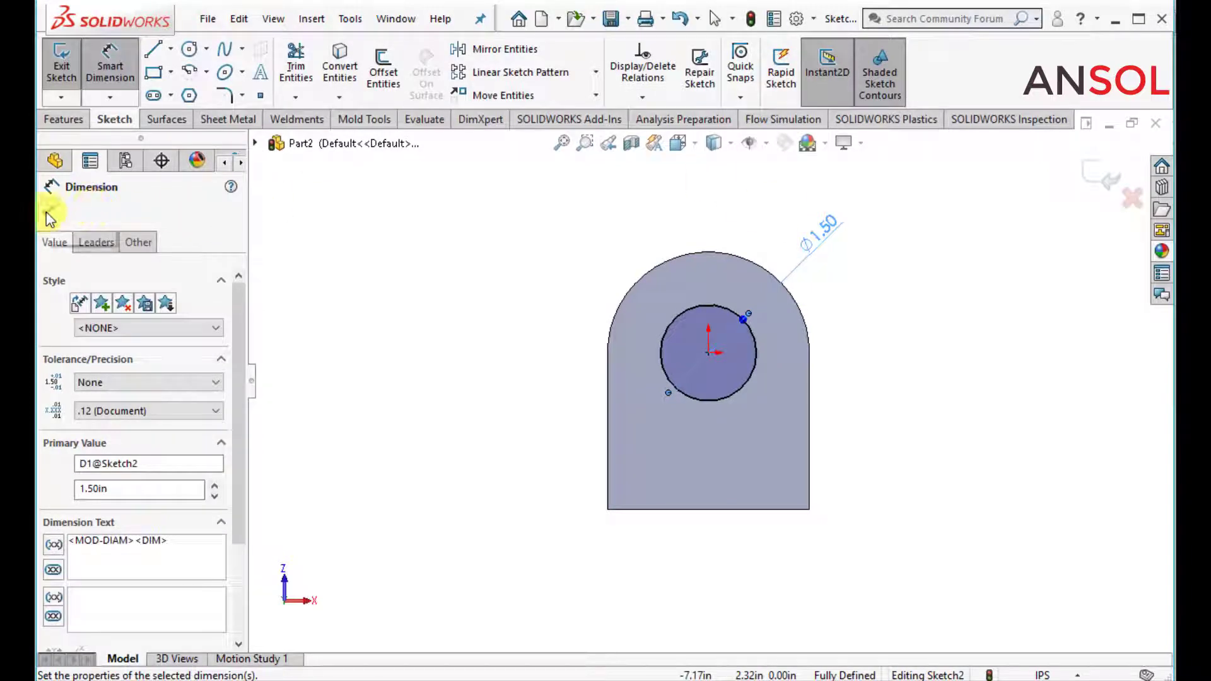
pyautogui.click(48, 212)
pyautogui.click(1105, 179)
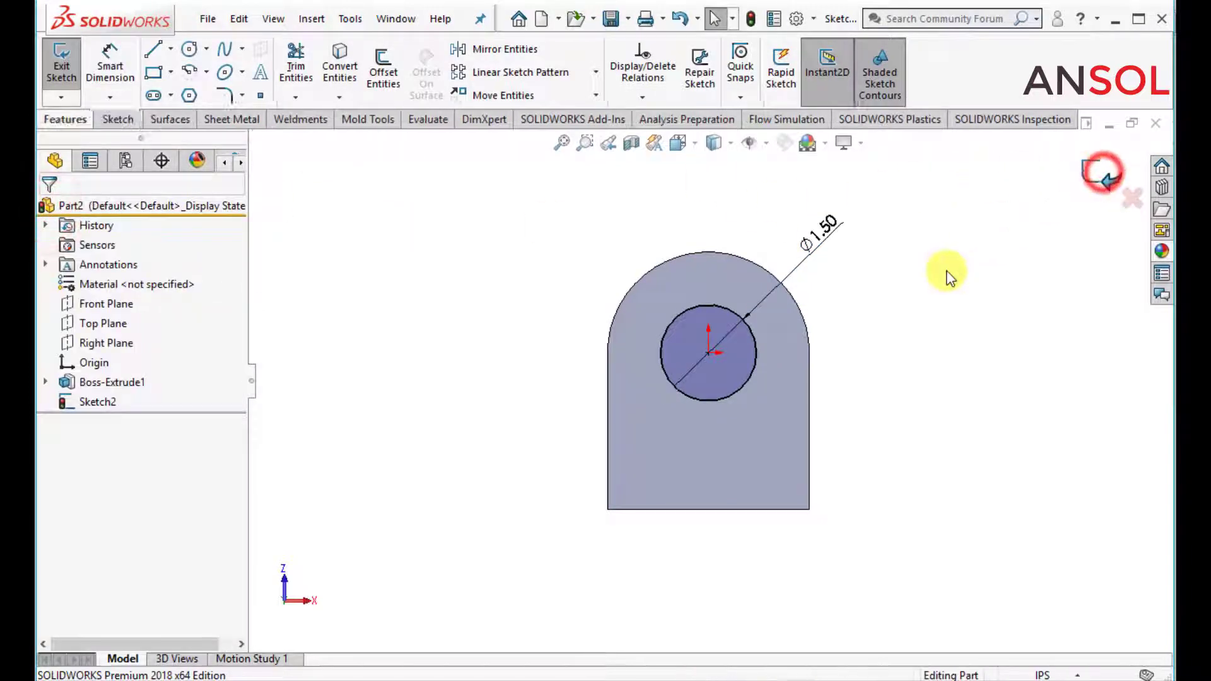
# Extrude the circle as a blind boss 0.47 in deep, merged with the plate.
pyautogui.moveTo(940, 278)
pyautogui.mouseDown(button='middle')
pyautogui.moveTo(846, 370)
pyautogui.moveTo(731, 366)
pyautogui.mouseUp(button='middle')
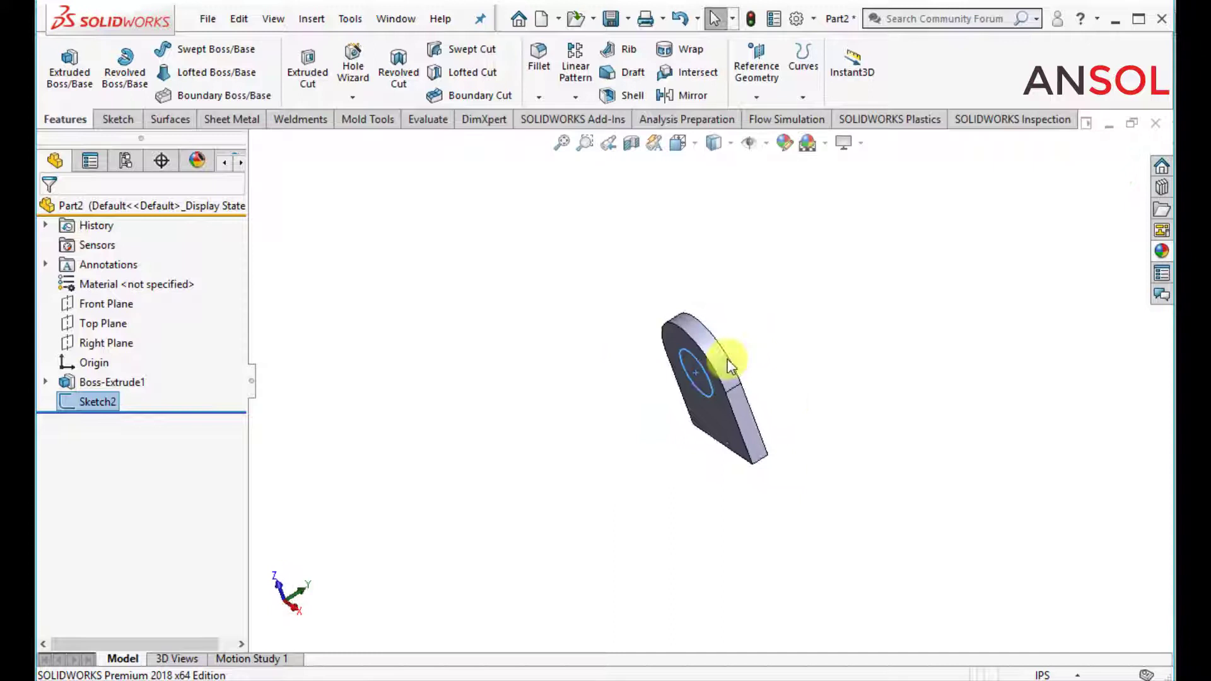
pyautogui.click(61, 86)
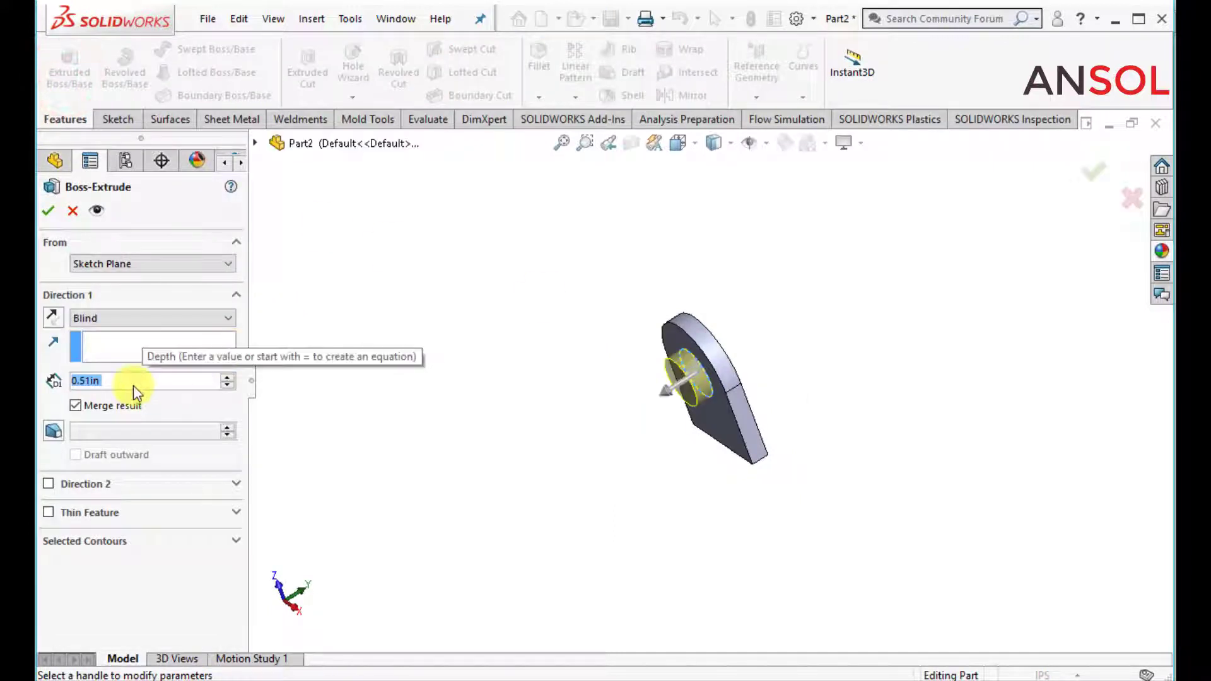
pyautogui.write('0.47')
pyautogui.press('Return')
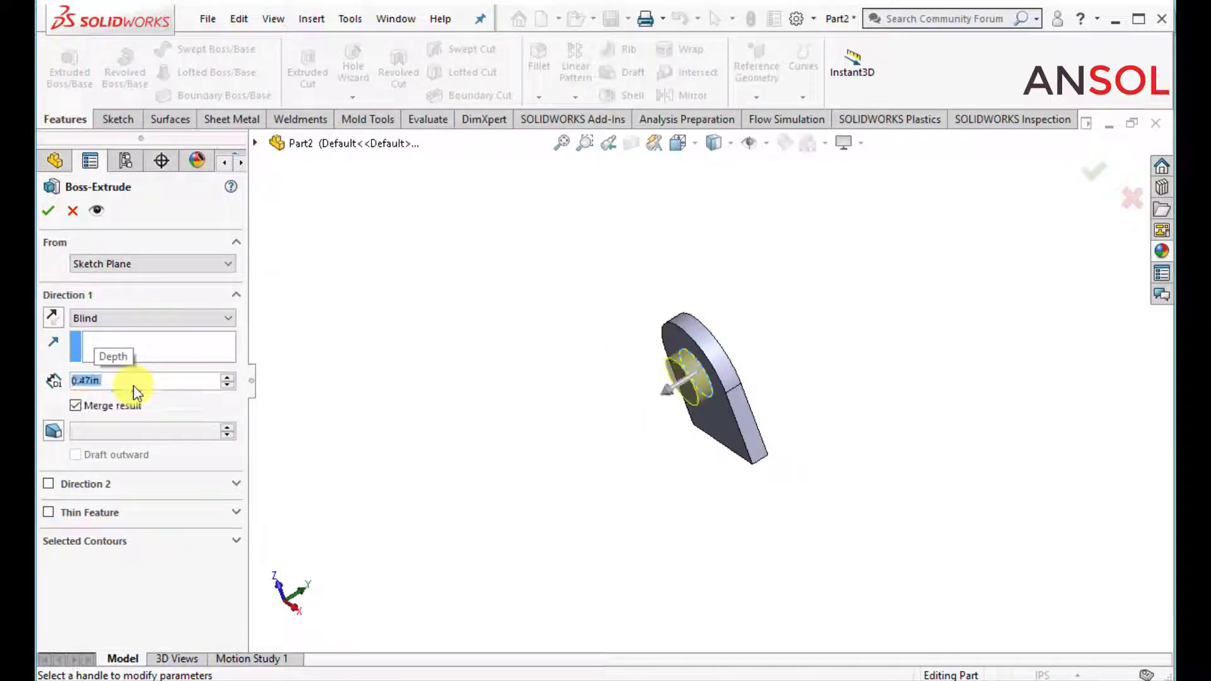
pyautogui.click(48, 210)
pyautogui.click(451, 307)
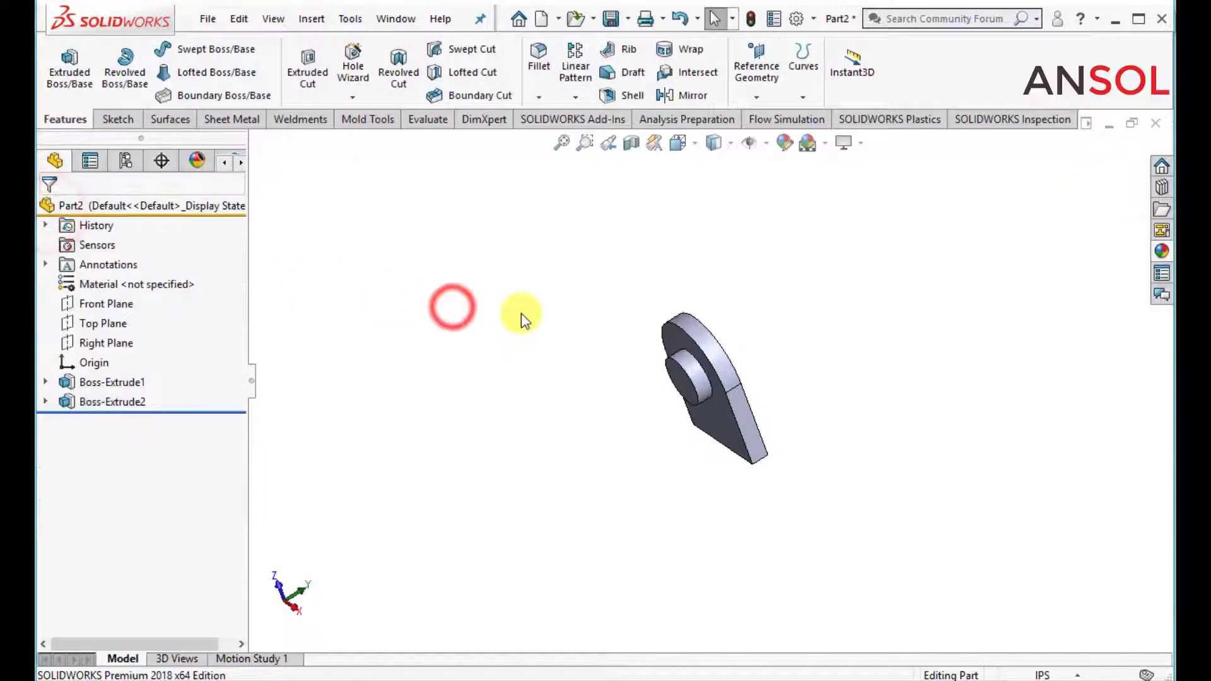
# Start a sketch on the round boss's end face and draw a circle of about 0.28 in radius centred on the origin.
pyautogui.moveTo(523, 320); pyautogui.dragTo(551, 274, button='middle')
pyautogui.click(682, 381)
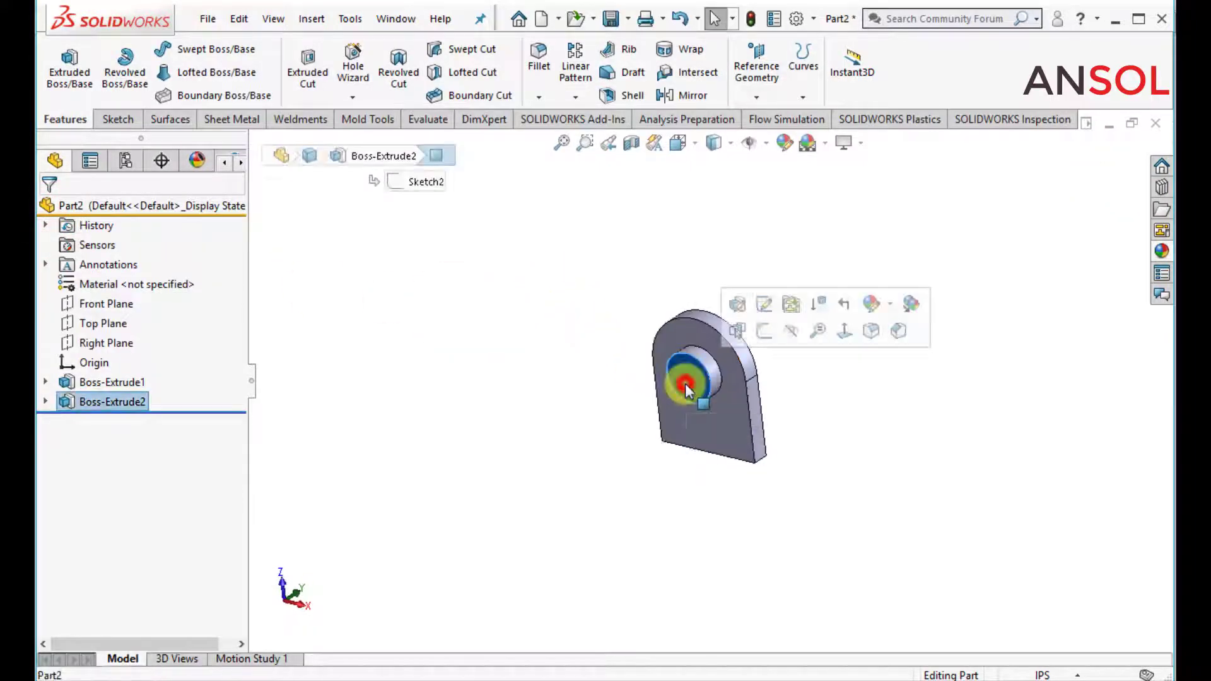
pyautogui.click(761, 341)
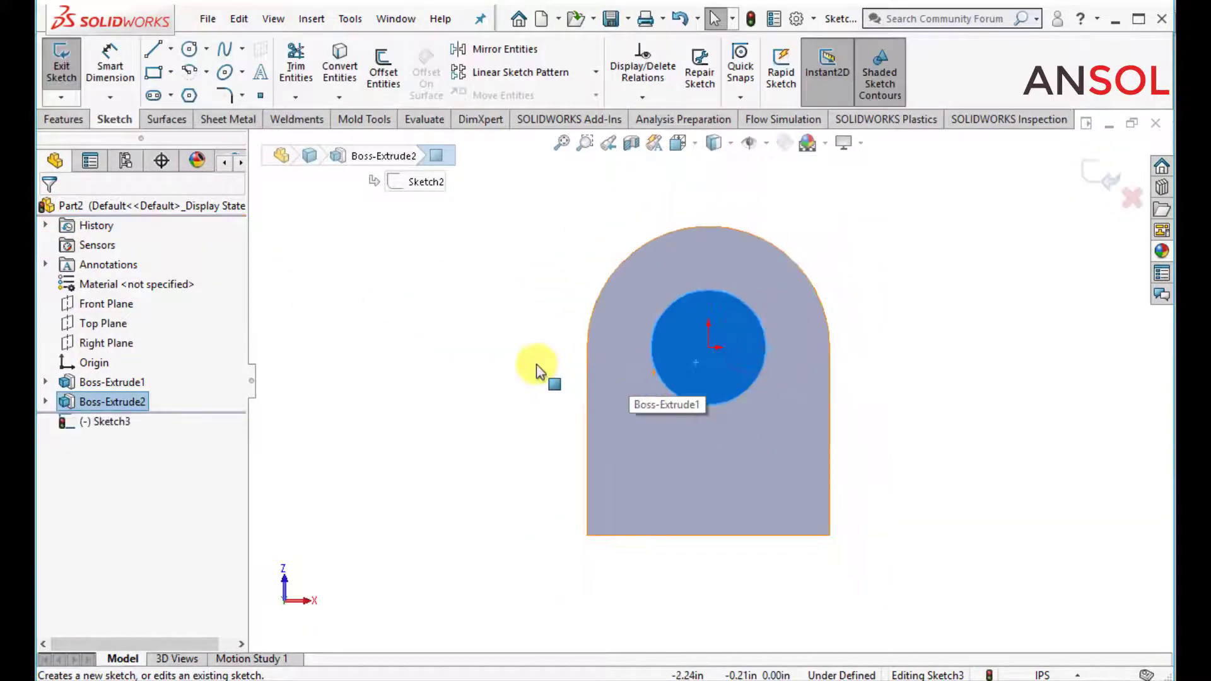
pyautogui.click(189, 50)
pyautogui.click(708, 347)
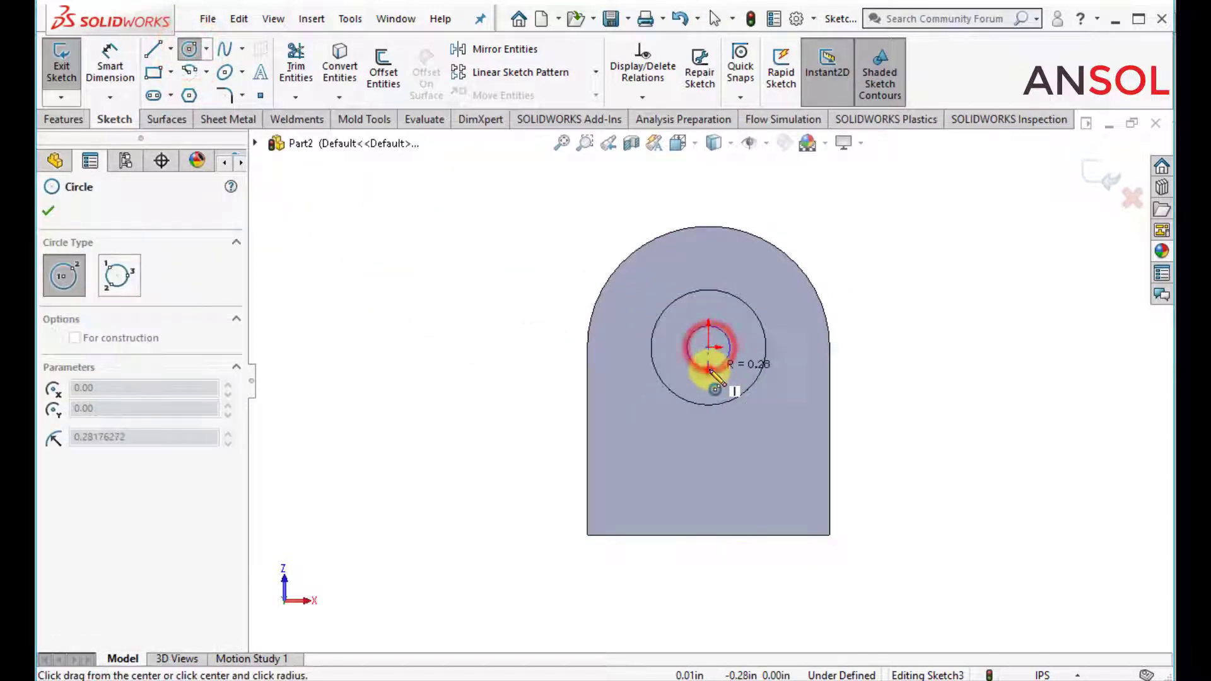
pyautogui.click(709, 370)
pyautogui.click(52, 212)
# Dimension the inner circle's diameter to 1.02 in and exit the sketch.
pyautogui.click(109, 62)
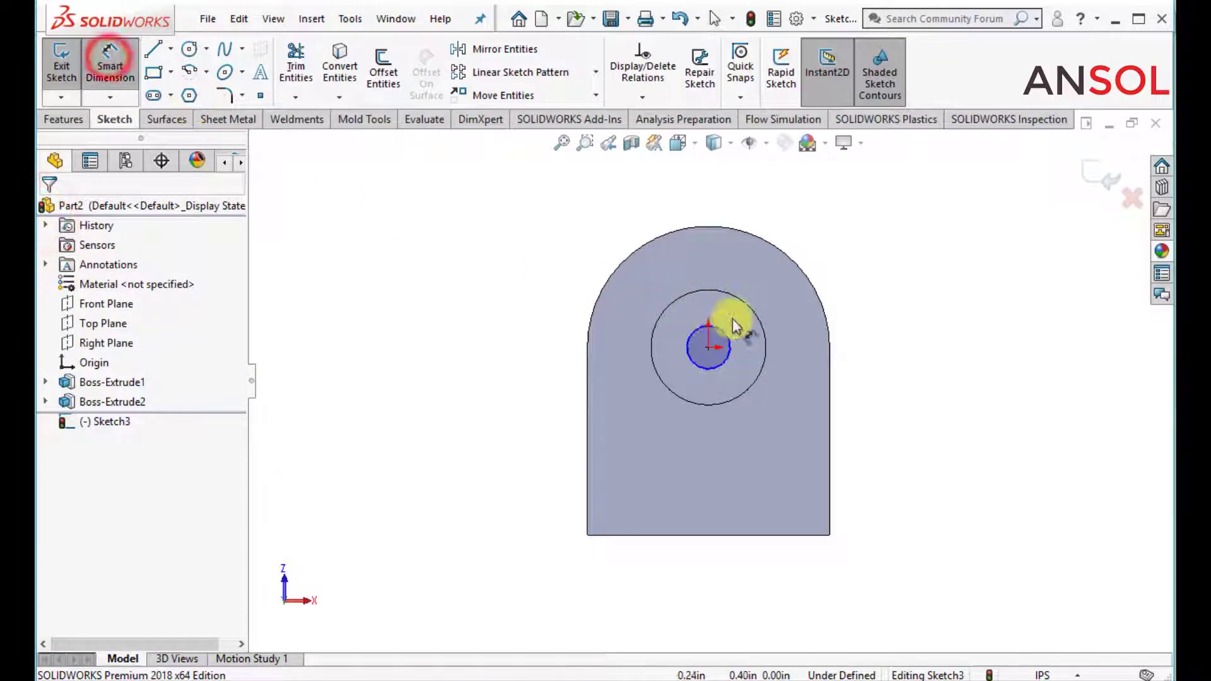
pyautogui.click(730, 336)
pyautogui.click(879, 257)
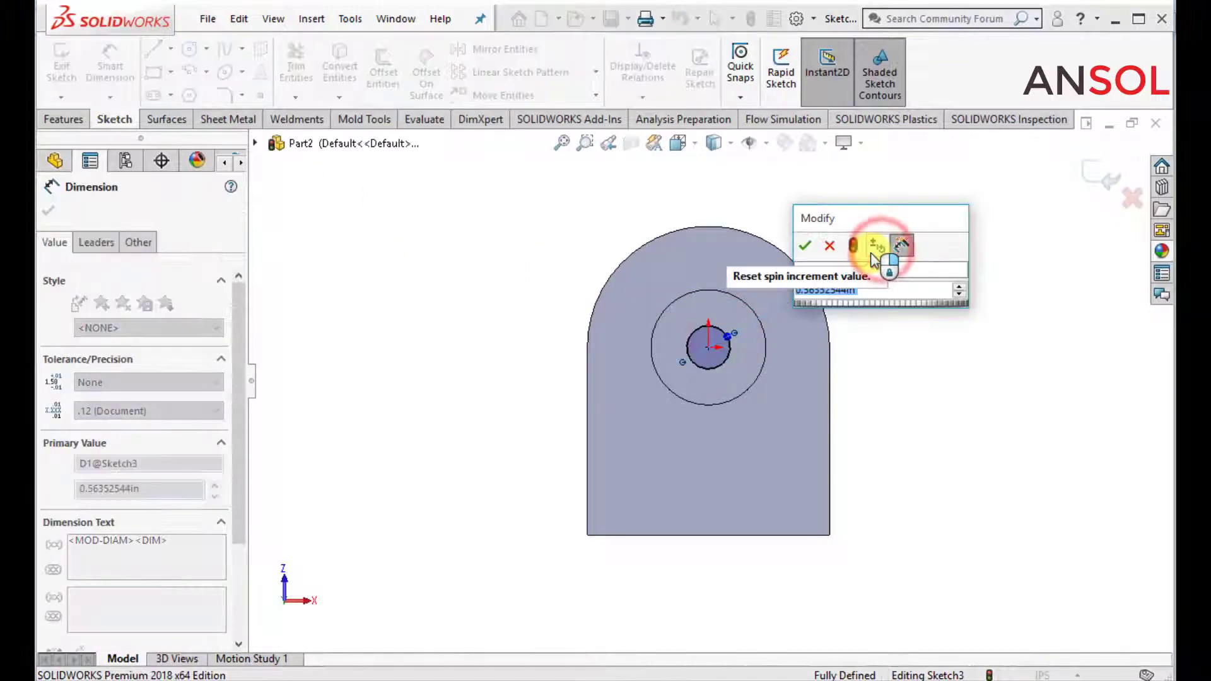
pyautogui.write('1.02')
pyautogui.press('Return')
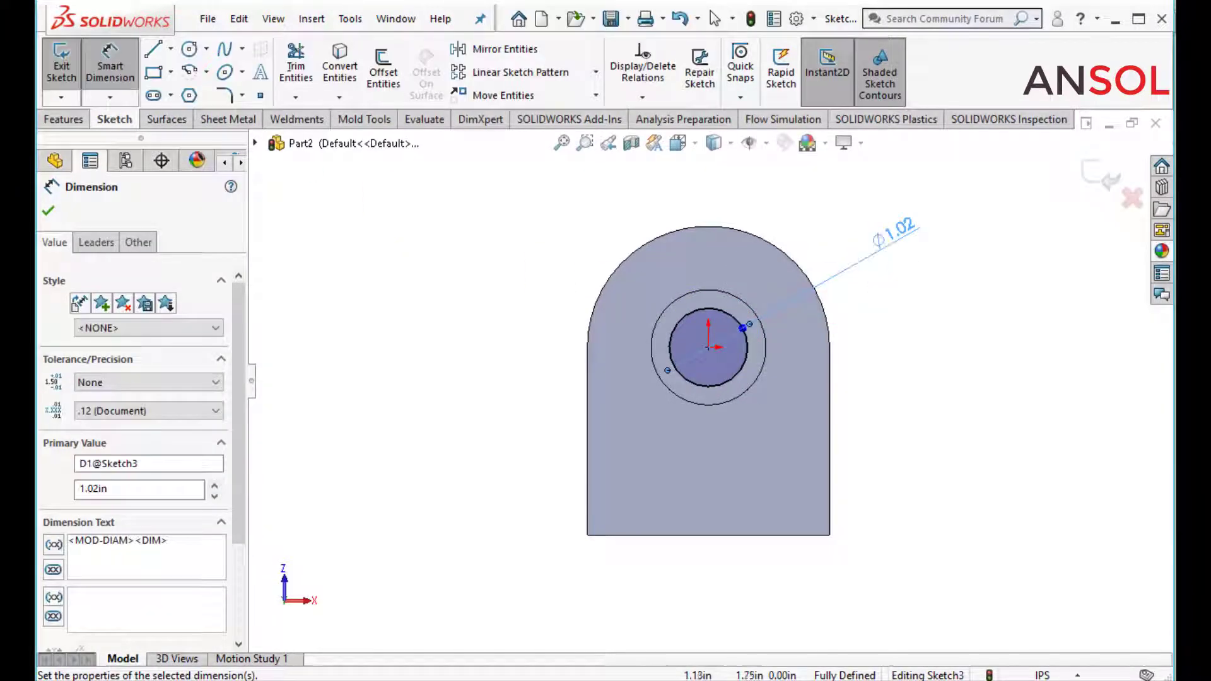
pyautogui.click(50, 213)
pyautogui.click(1105, 181)
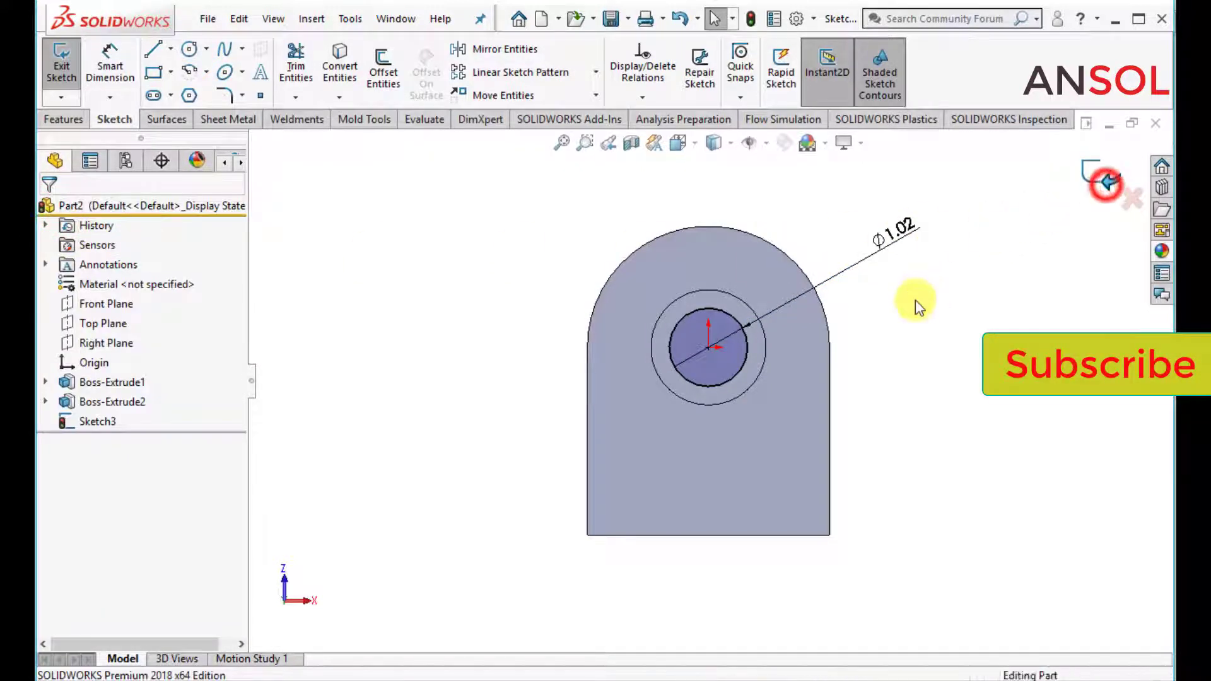
# Cut the inner circle through the boss and plate with an Extruded Cut up to the plate's opposite face.
pyautogui.moveTo(902, 311)
pyautogui.mouseDown(button='middle')
pyautogui.moveTo(800, 427)
pyautogui.moveTo(744, 353)
pyautogui.mouseUp(button='middle')
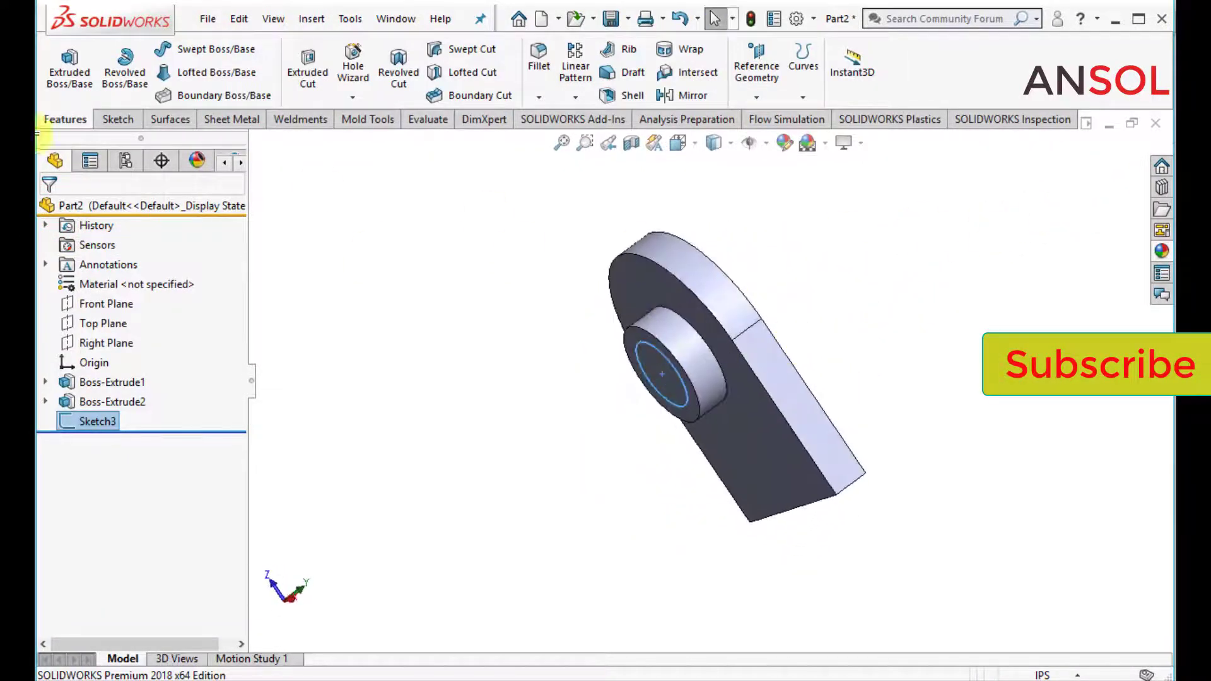
pyautogui.click(302, 68)
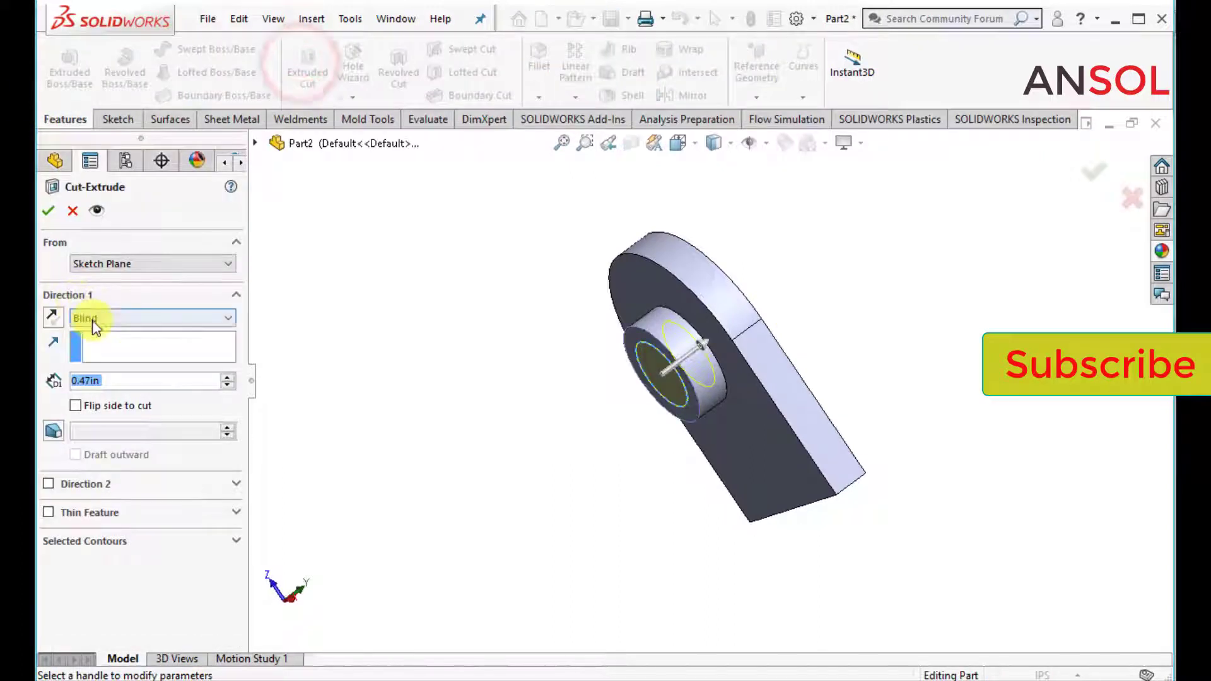
pyautogui.click(92, 319)
pyautogui.click(104, 393)
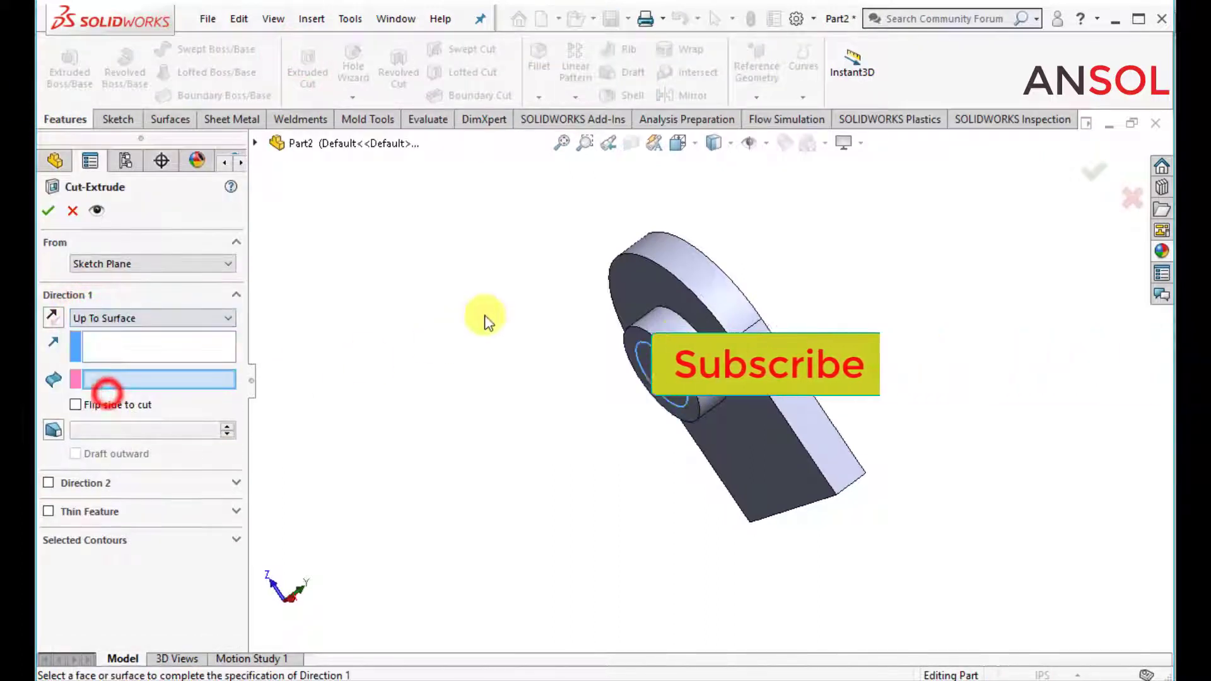
pyautogui.moveTo(484, 319); pyautogui.dragTo(707, 318, button='middle')
pyautogui.click(706, 319)
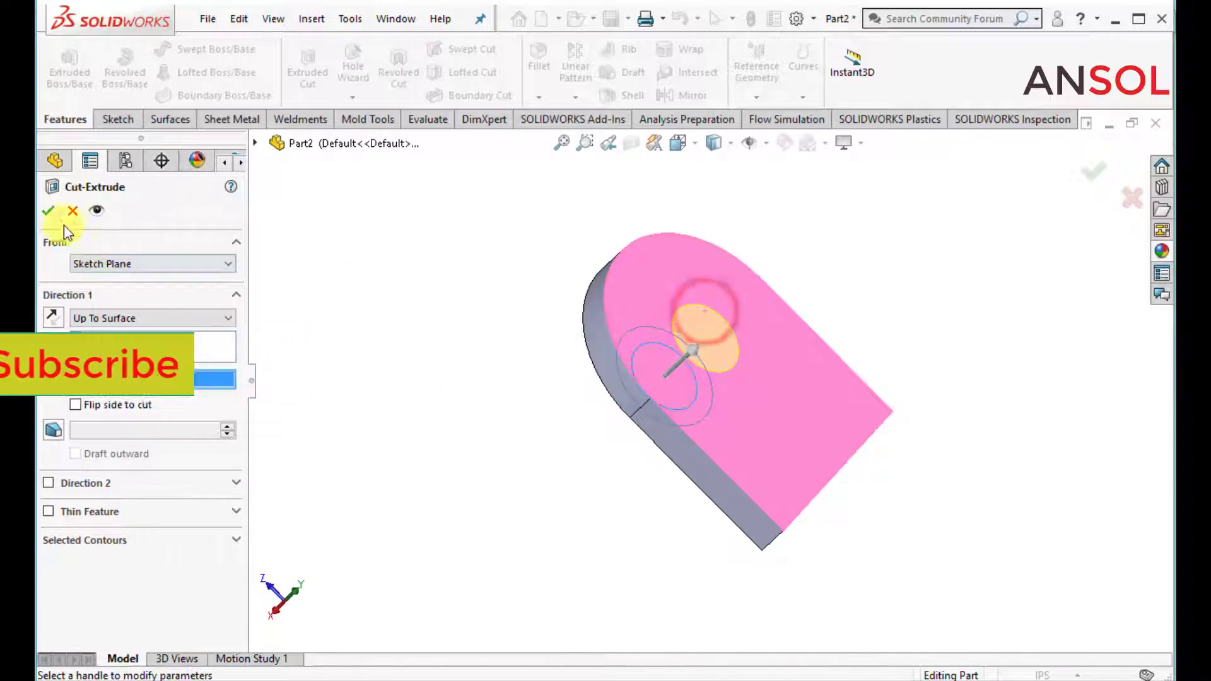
pyautogui.click(48, 210)
# Start a sketch on the plate face opposite the boss and draw a construction circle of about 1.13 in radius centred on the hole.
pyautogui.moveTo(422, 319); pyautogui.dragTo(749, 364, button='middle')
pyautogui.click(785, 370)
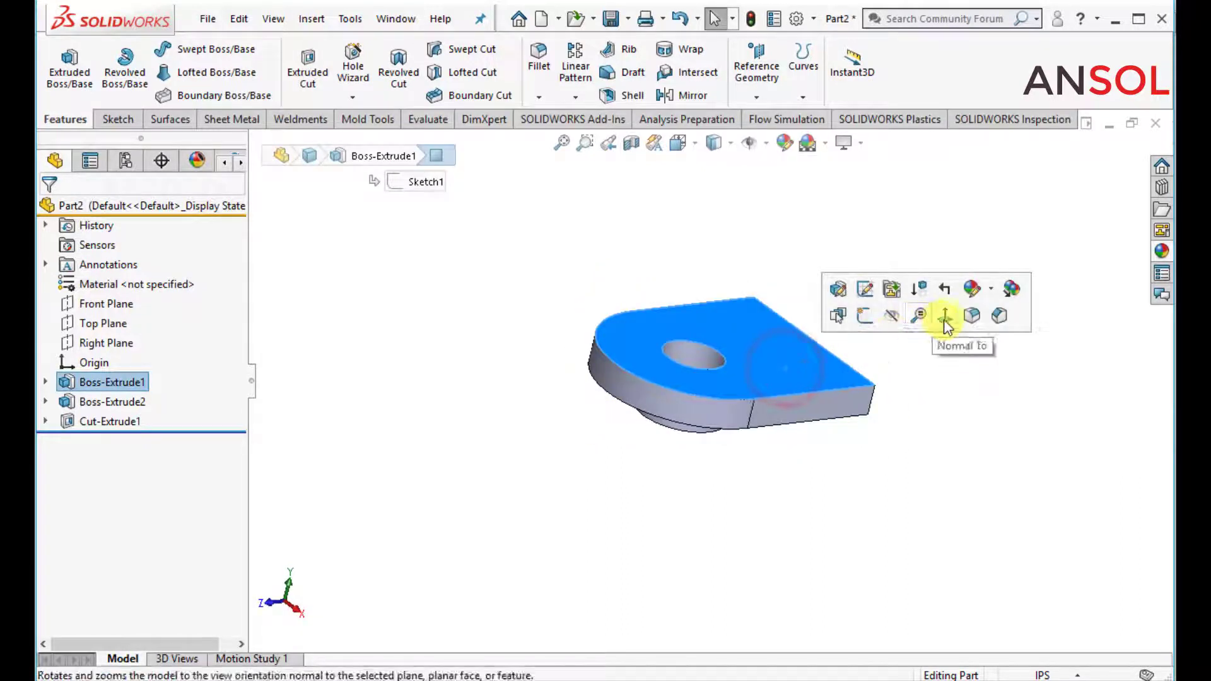
pyautogui.click(869, 319)
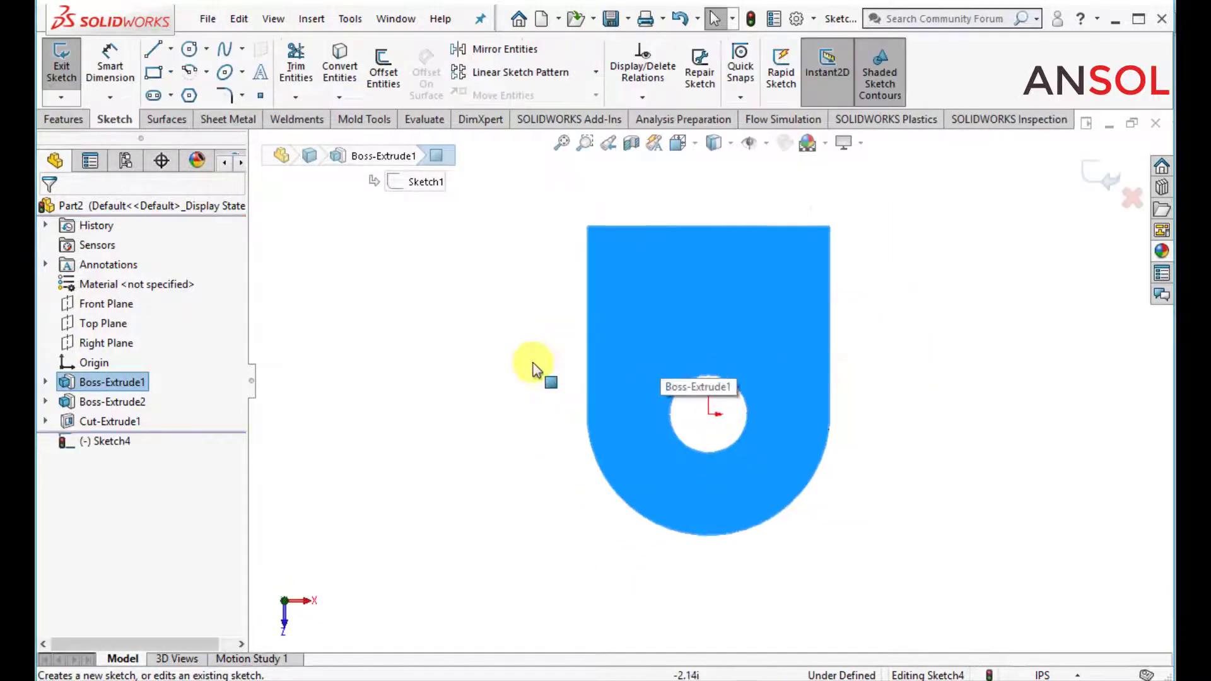
pyautogui.click(189, 48)
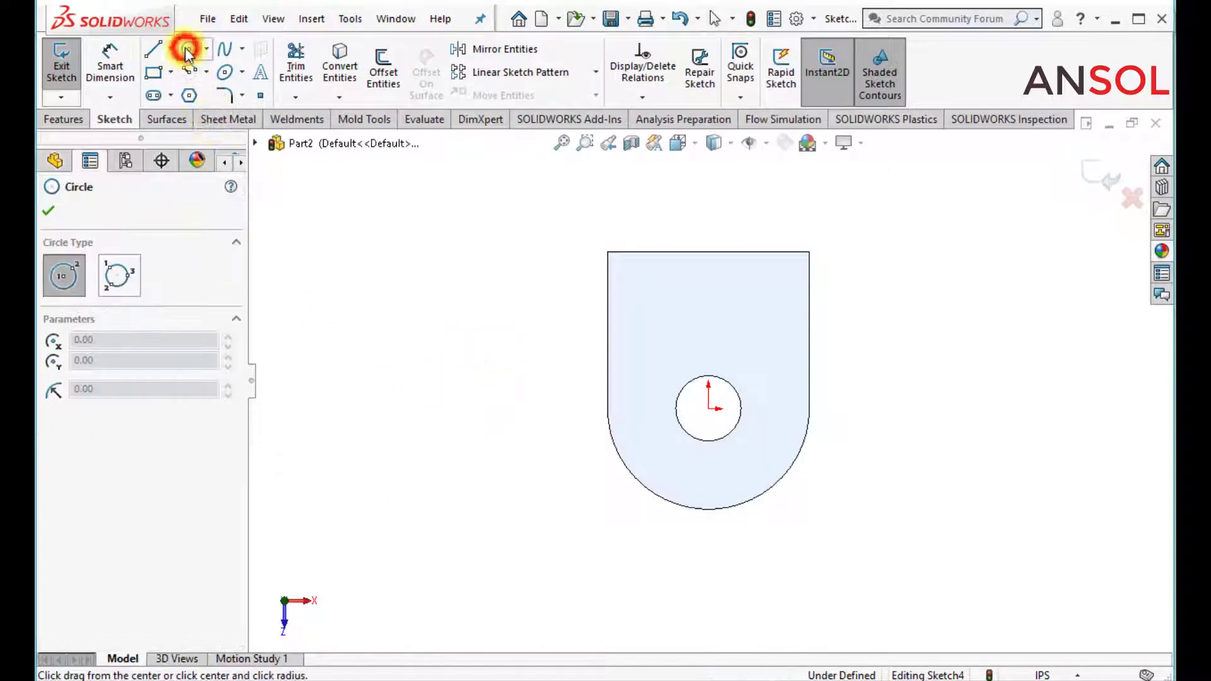
pyautogui.click(709, 409)
pyautogui.click(698, 479)
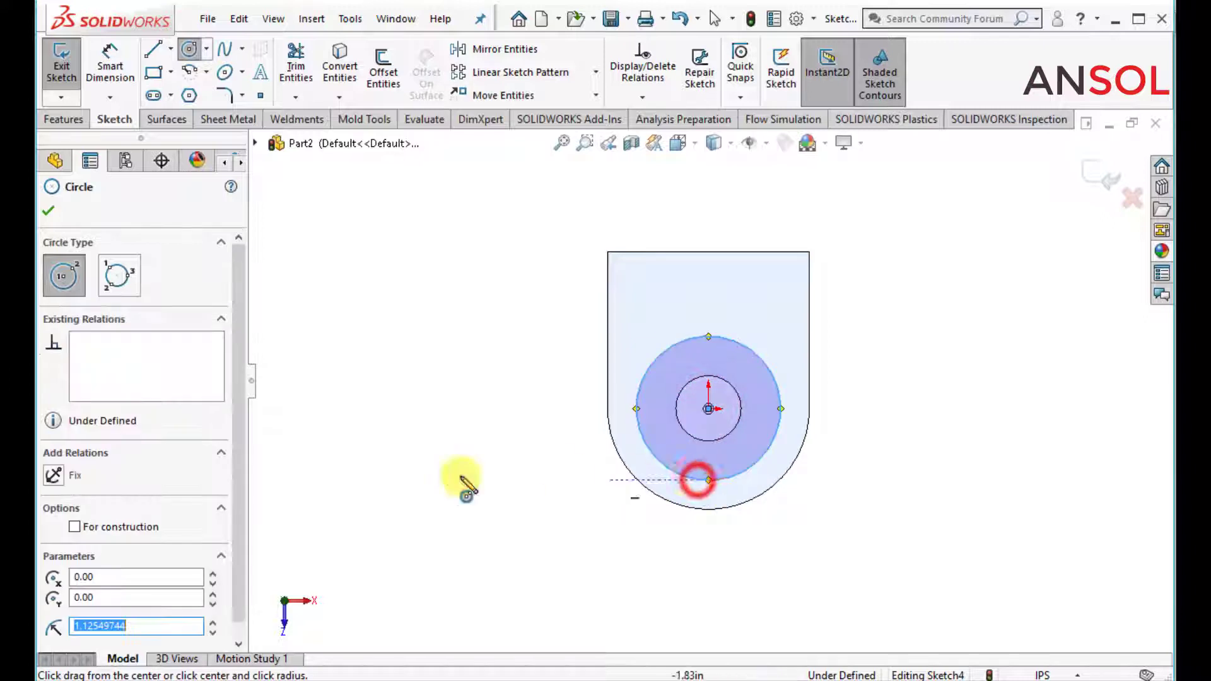
pyautogui.click(75, 526)
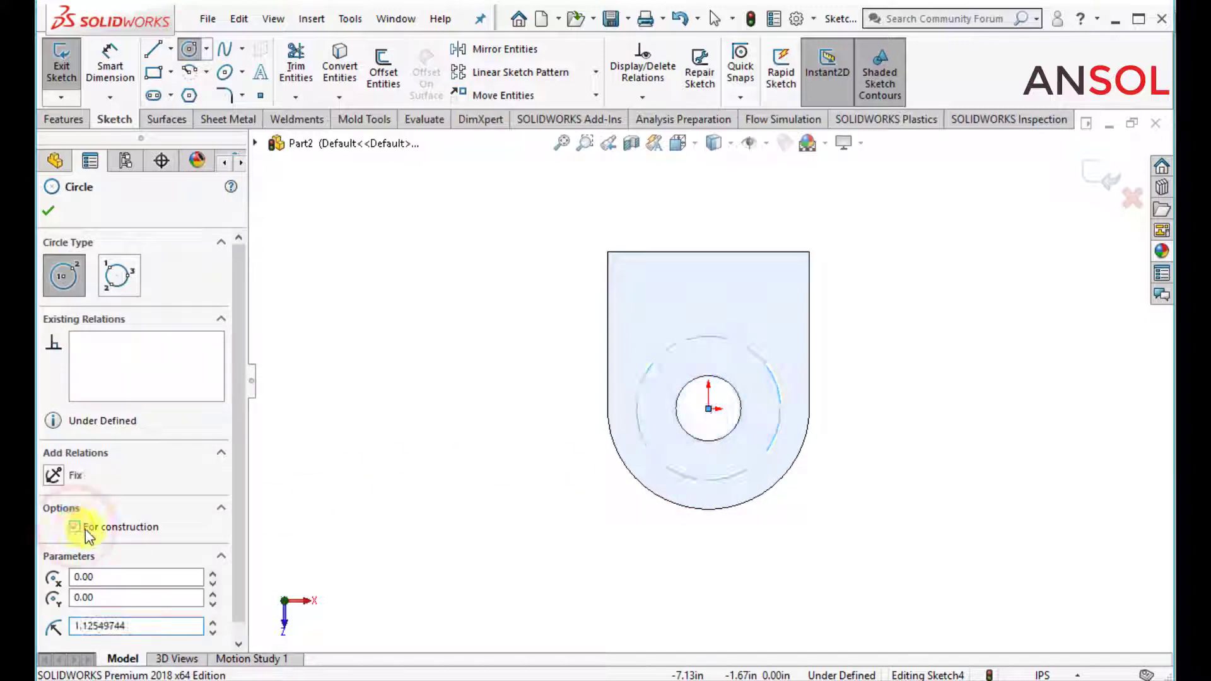
pyautogui.click(44, 207)
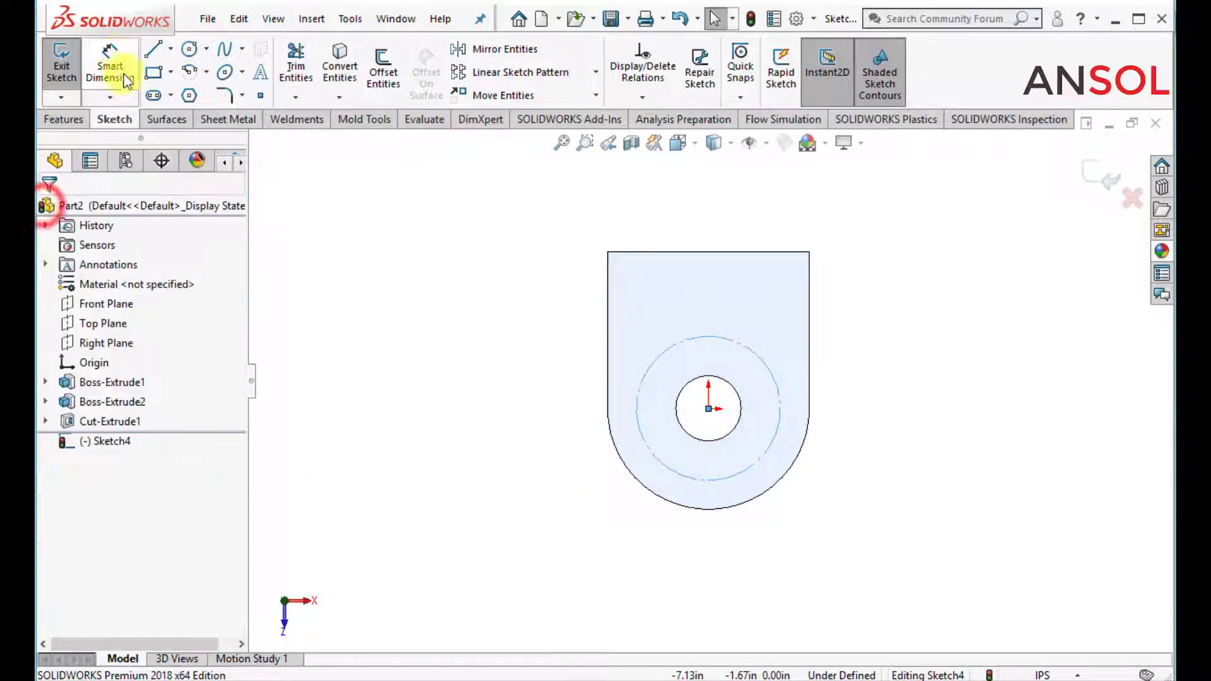
# Dimension the construction circle's diameter to 2.36 in.
pyautogui.click(114, 61)
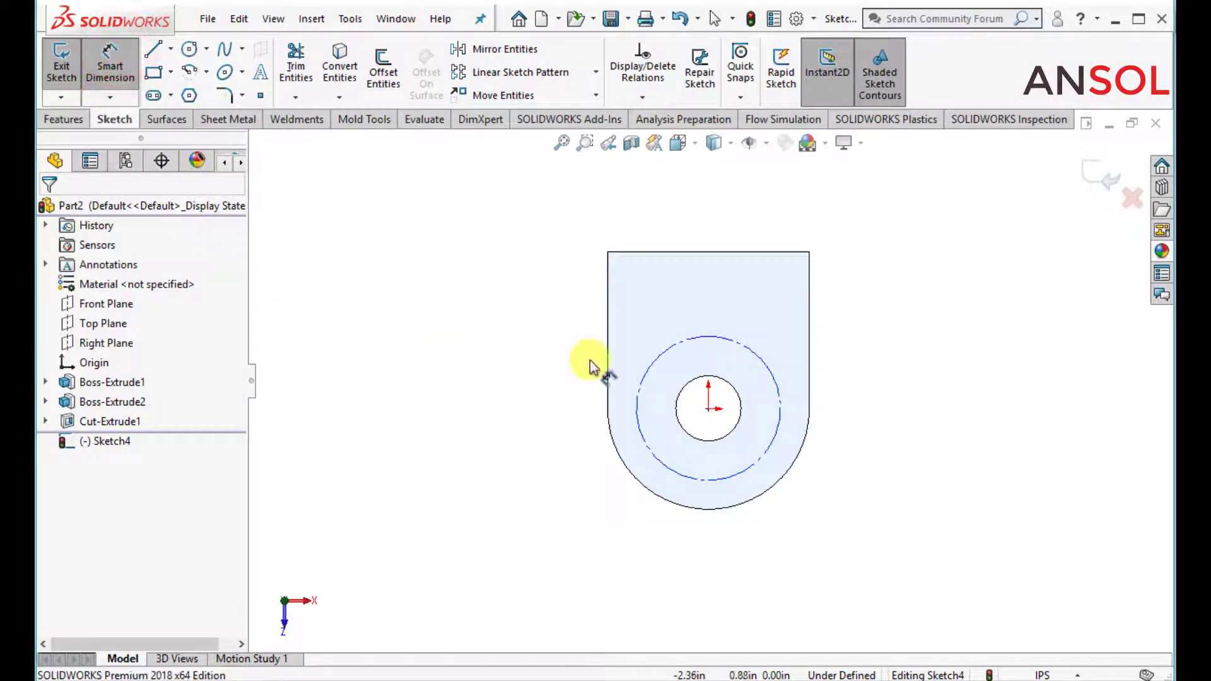
pyautogui.click(772, 376)
pyautogui.click(859, 301)
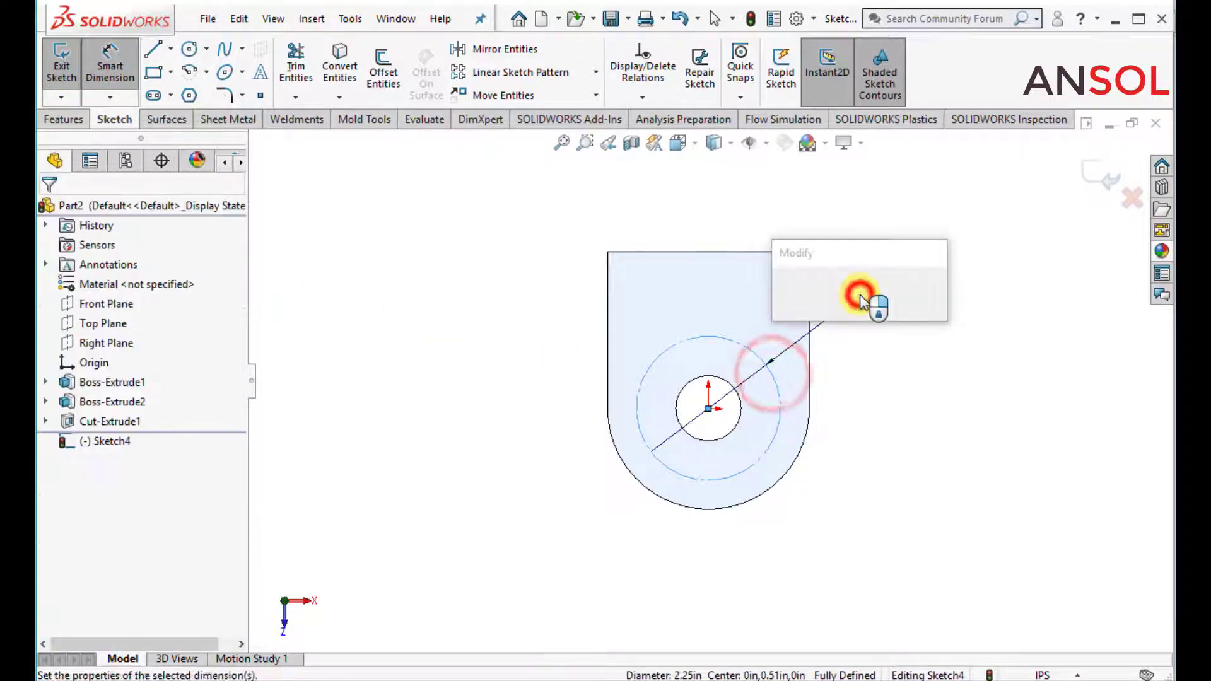
pyautogui.write('2.36')
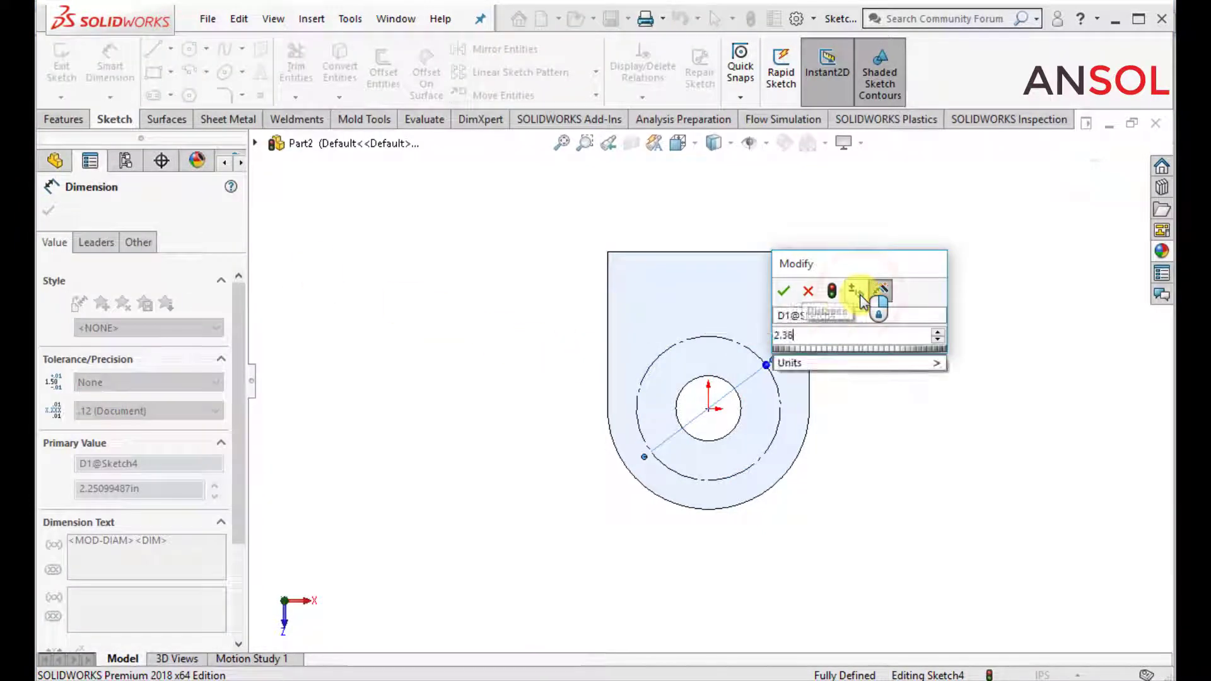
pyautogui.press('Return')
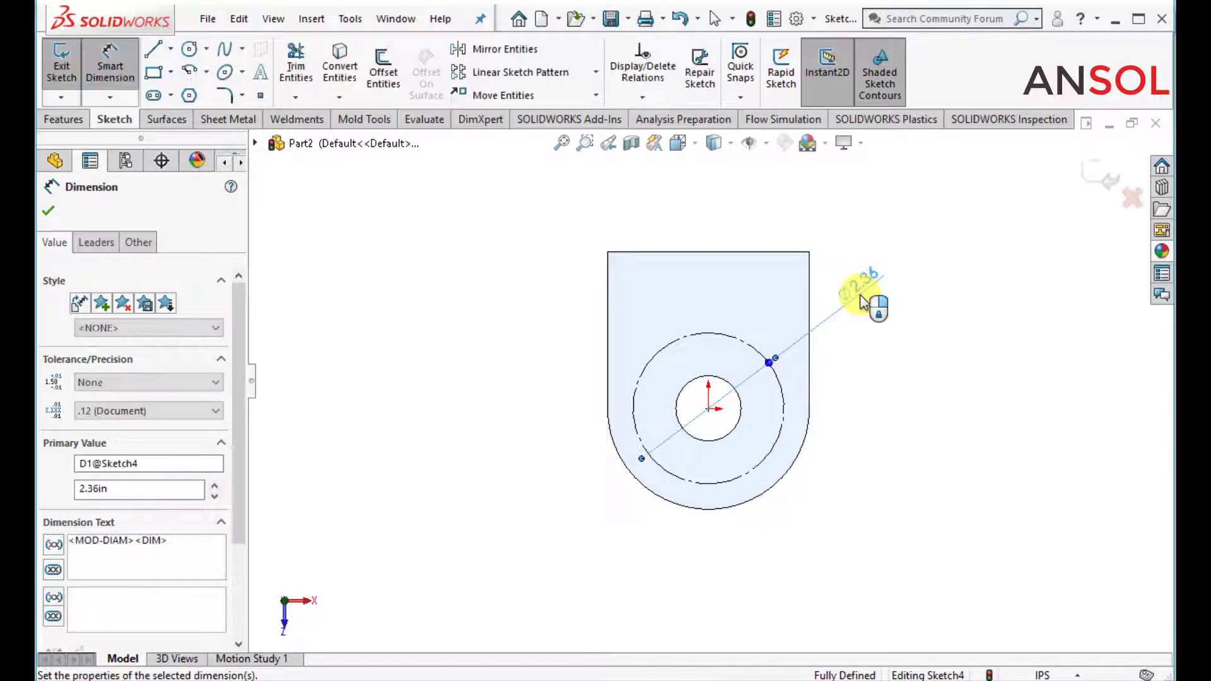
pyautogui.click(49, 212)
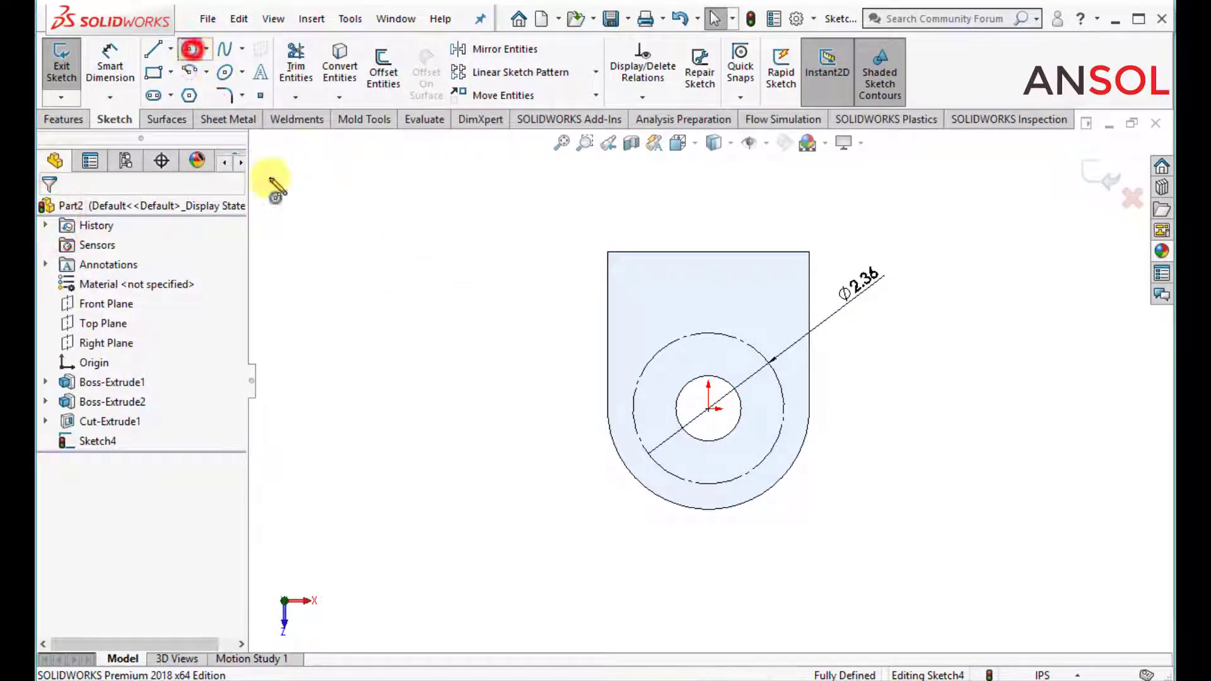
# Draw a small circle of about 0.22 in radius centred on the construction circle, directly below the central hole.
pyautogui.click(707, 485)
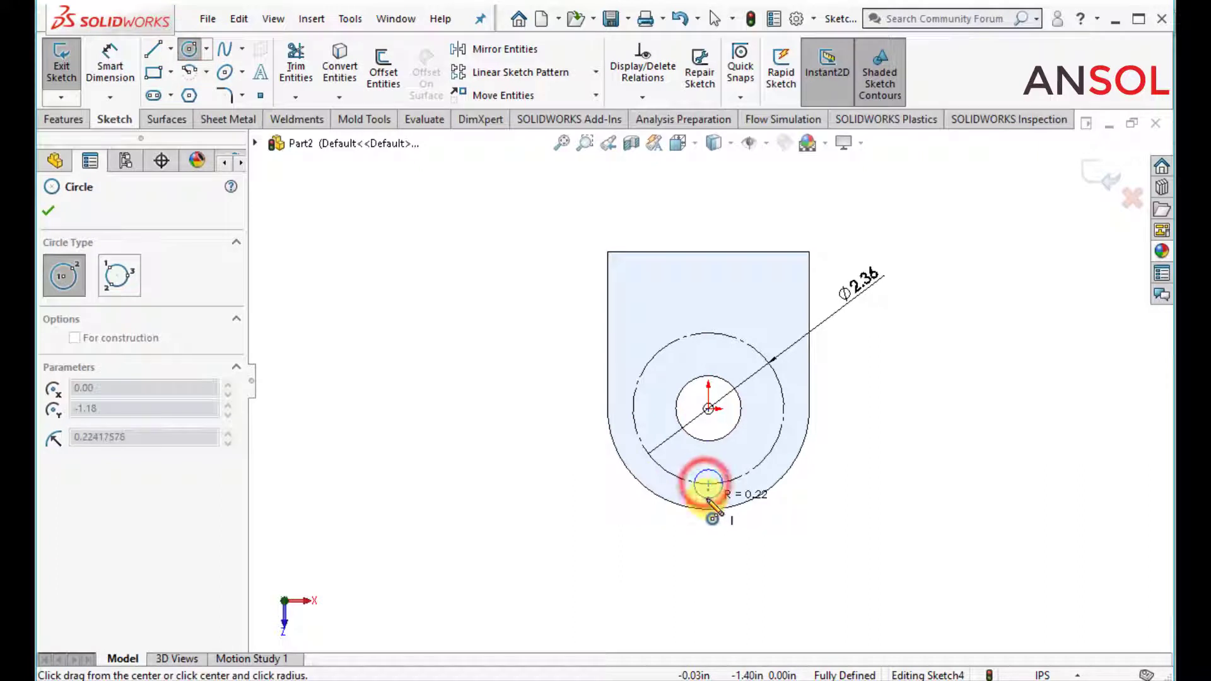
pyautogui.click(708, 499)
pyautogui.click(48, 210)
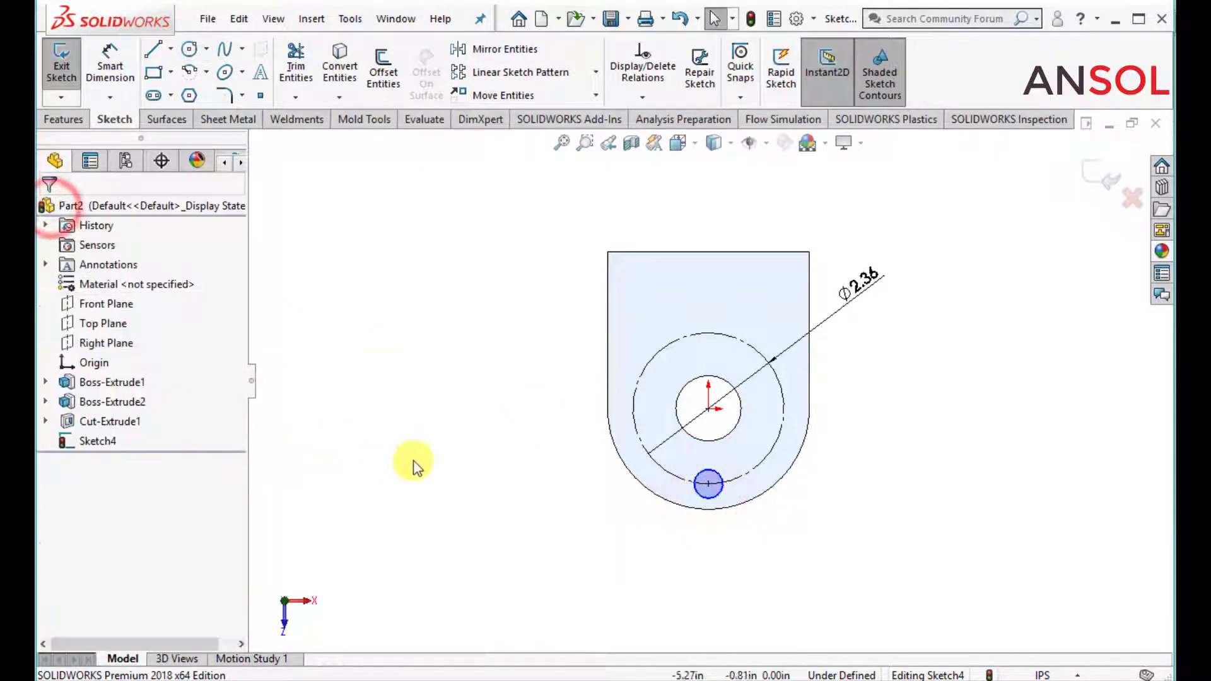
# Add a vertical relation between the construction circle's centre and the small circle's centre.
pyautogui.click(710, 411)
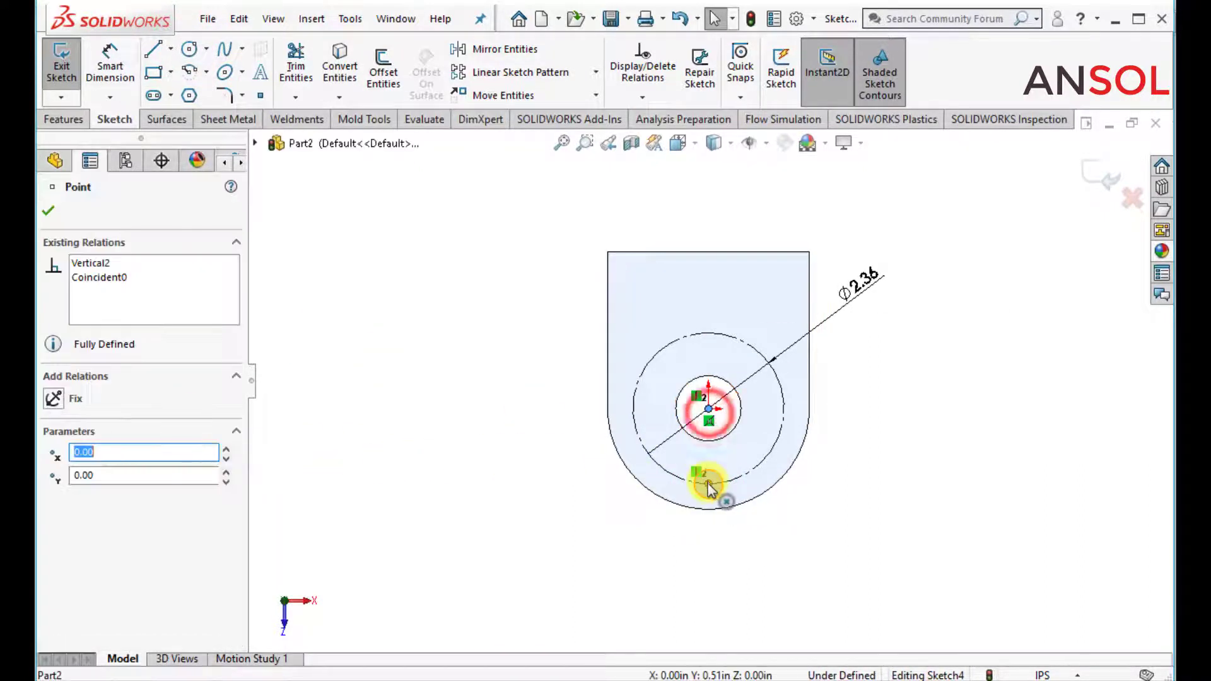
pyautogui.keyDown('ctrl'); pyautogui.click(708, 483); pyautogui.keyUp('ctrl')
pyautogui.click(789, 406)
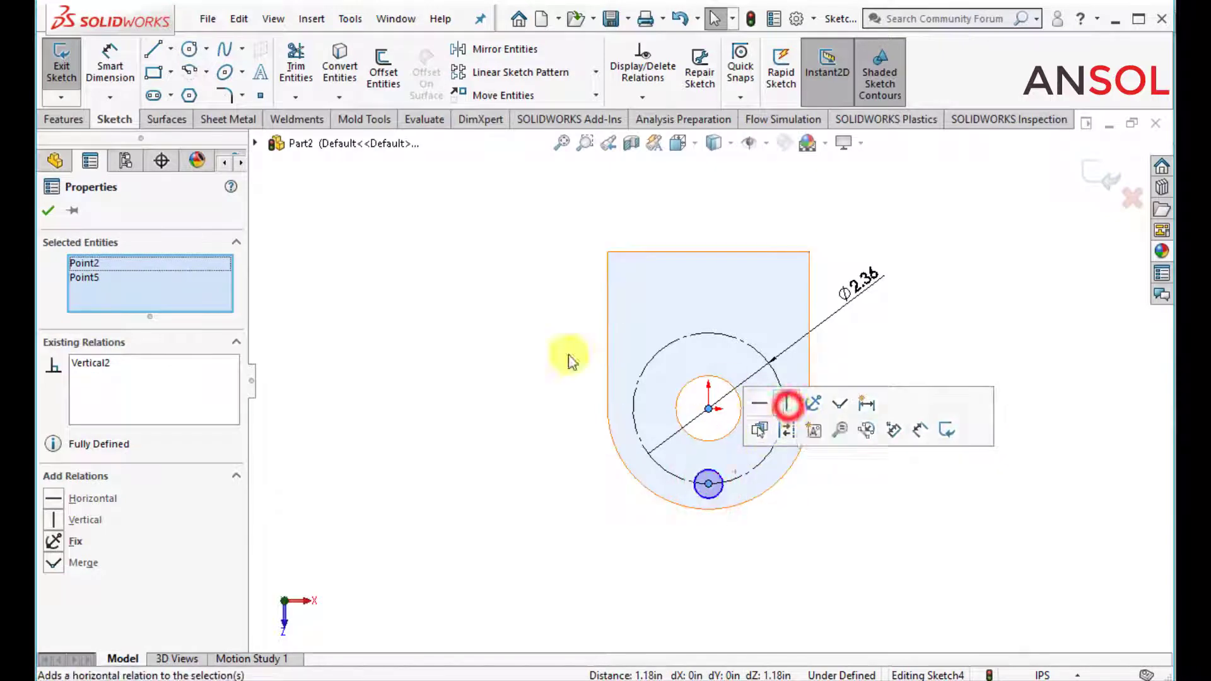
pyautogui.click(49, 212)
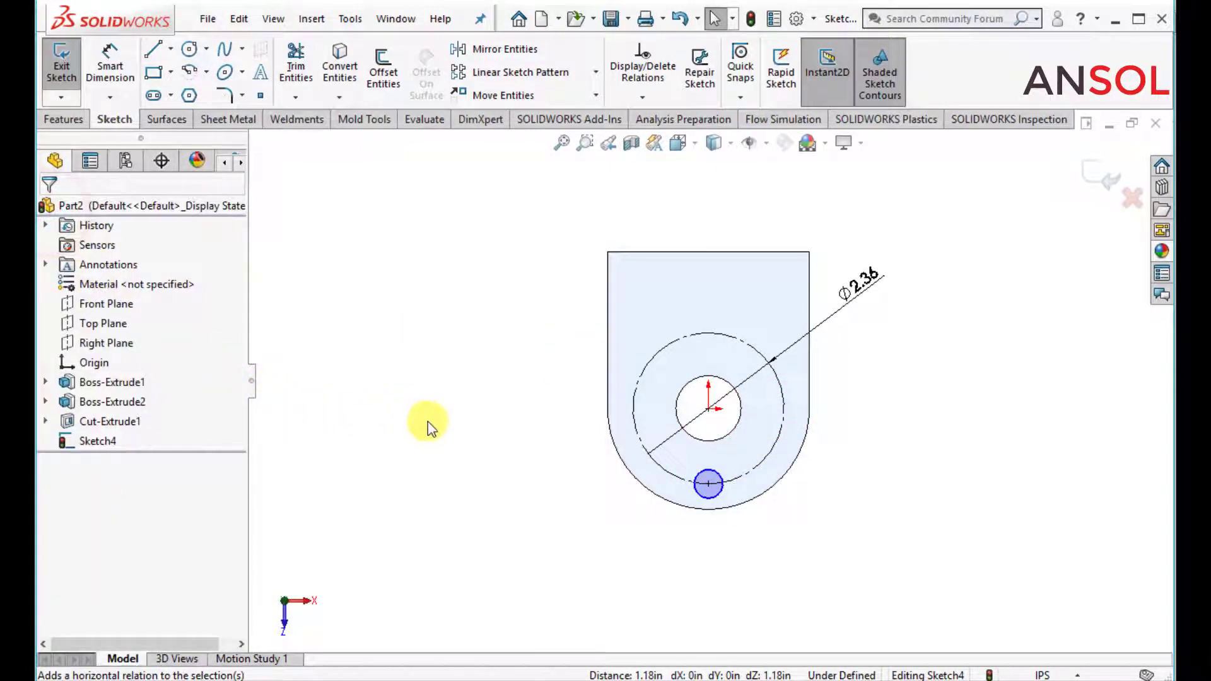
# Dimension the small circle's diameter to 0.63 in and exit the sketch.
pyautogui.click(113, 59)
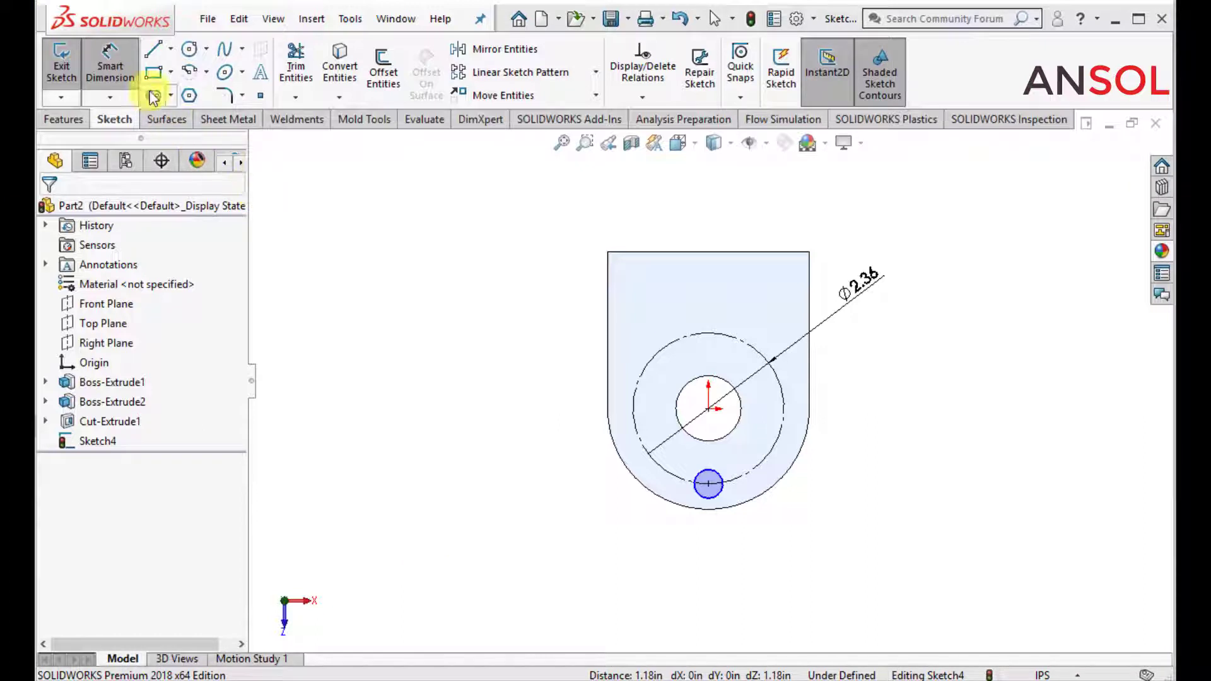
pyautogui.click(108, 61)
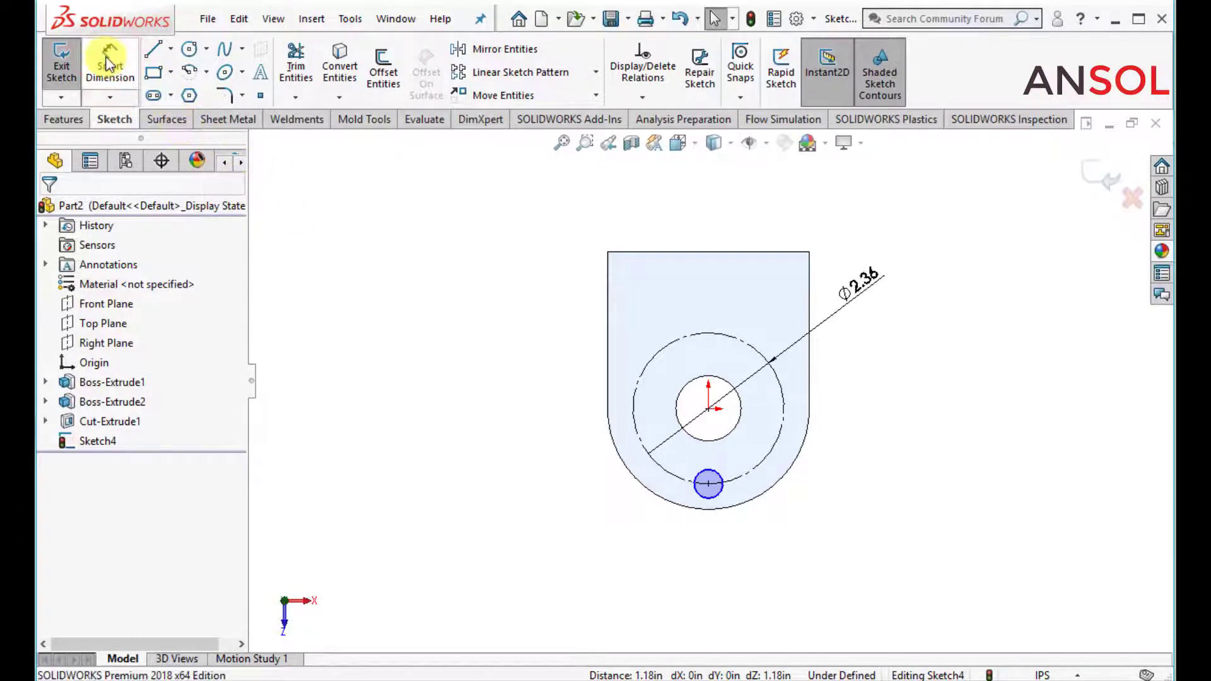
pyautogui.click(108, 61)
pyautogui.click(695, 497)
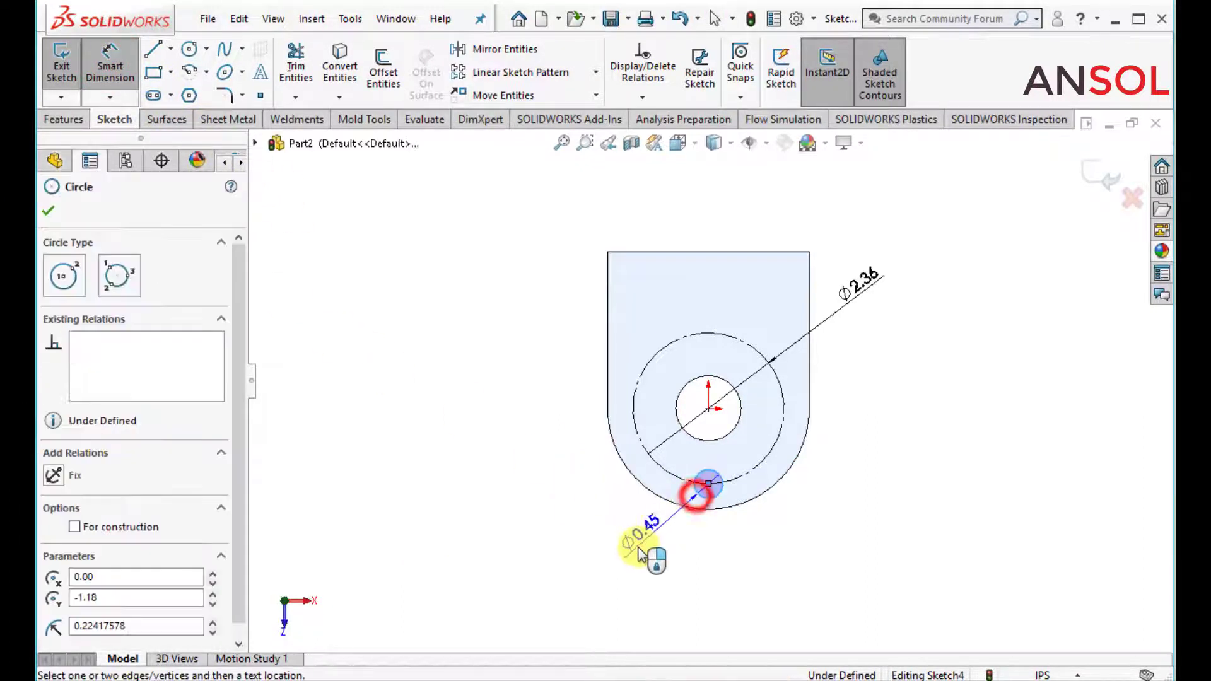
pyautogui.click(634, 548)
pyautogui.write('0.63')
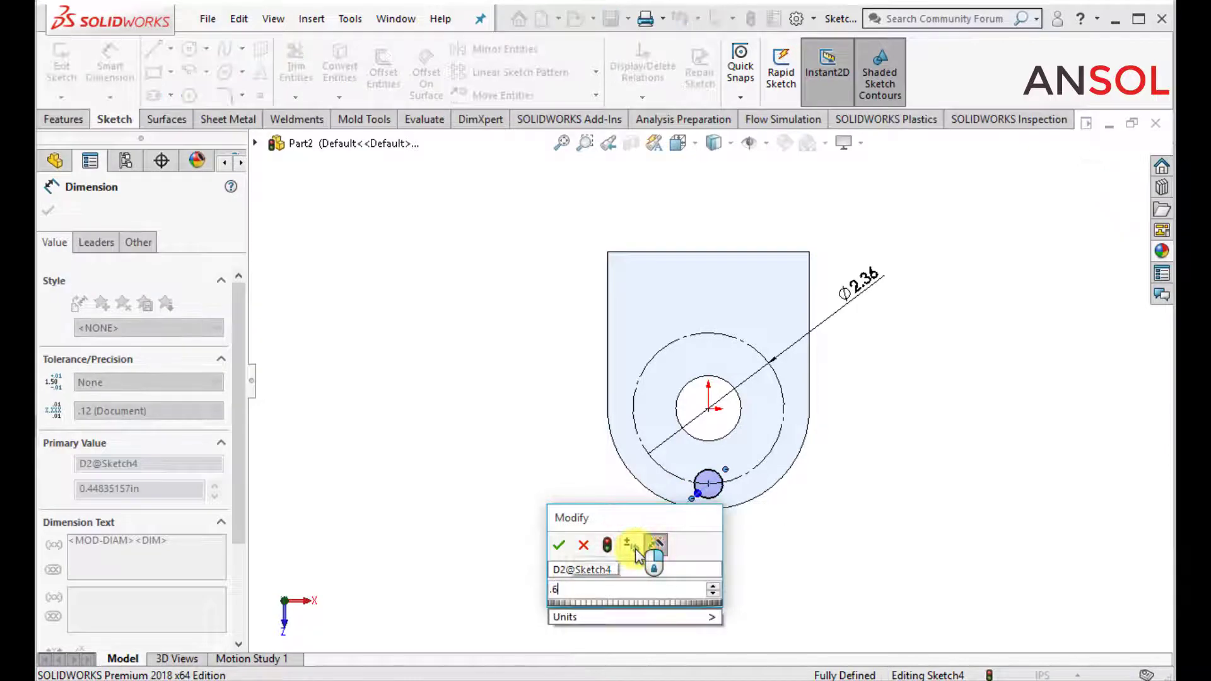
pyautogui.press('Return')
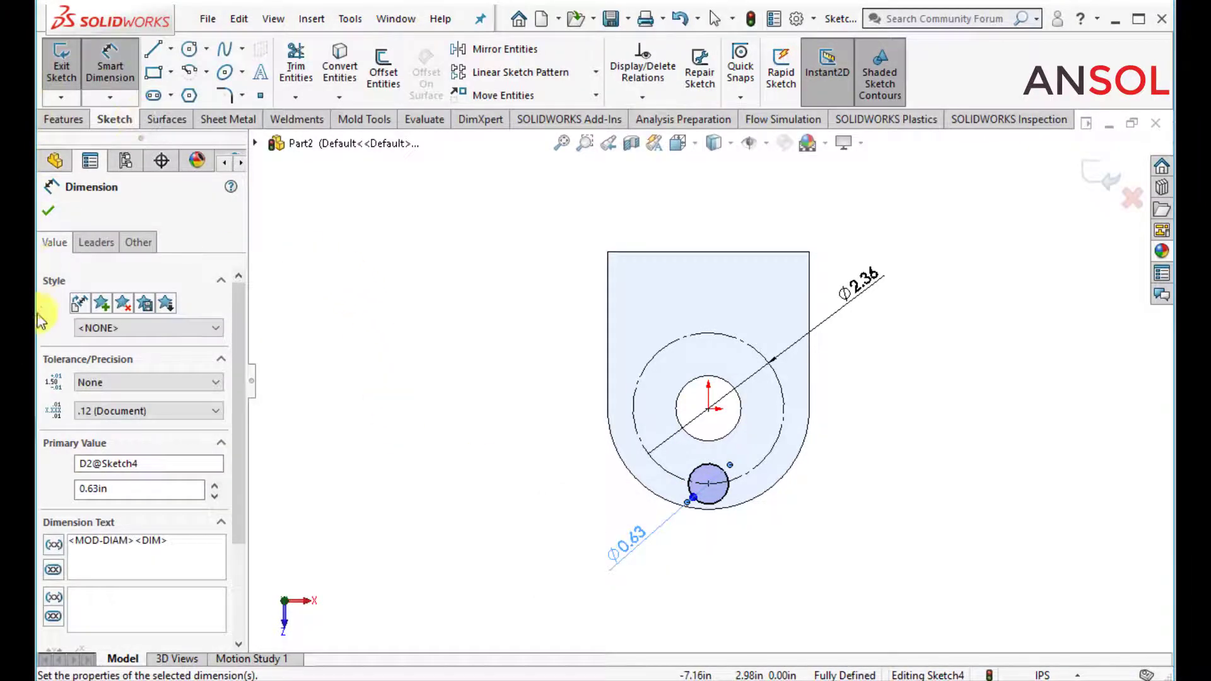
pyautogui.click(49, 209)
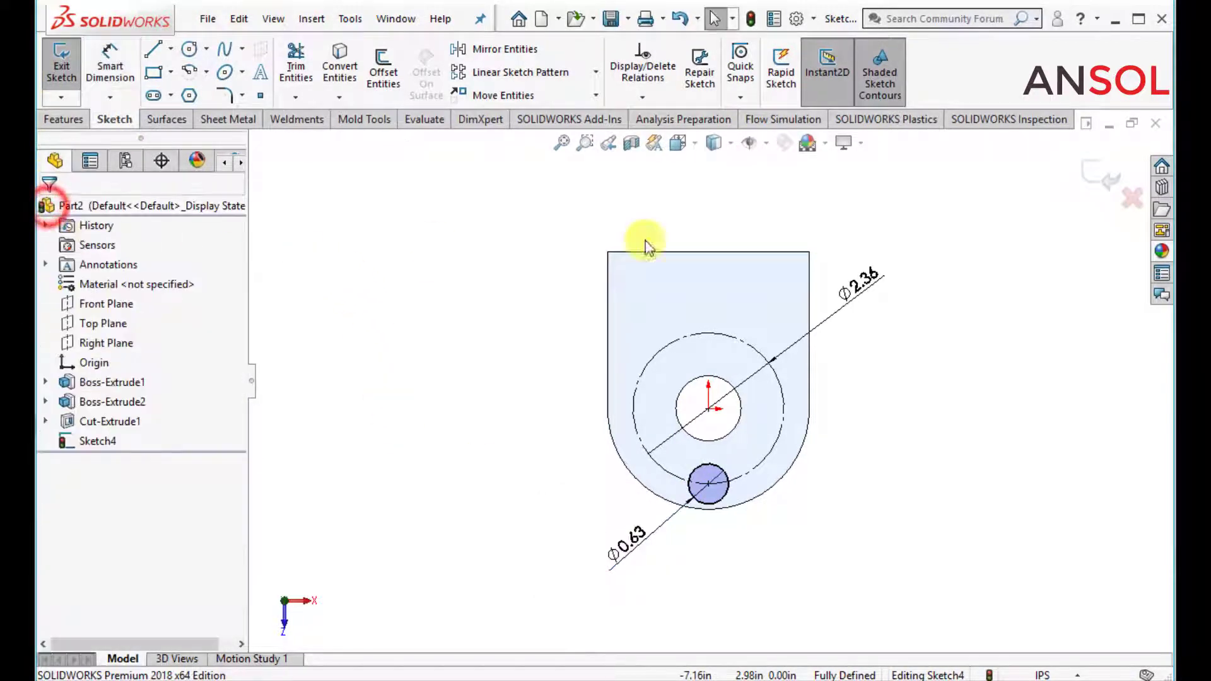
pyautogui.click(1097, 177)
# Extrude the small circle 0.12 in outward from the plate face as a merged boss.
pyautogui.moveTo(844, 505); pyautogui.dragTo(859, 421, button='middle')
pyautogui.click(68, 71)
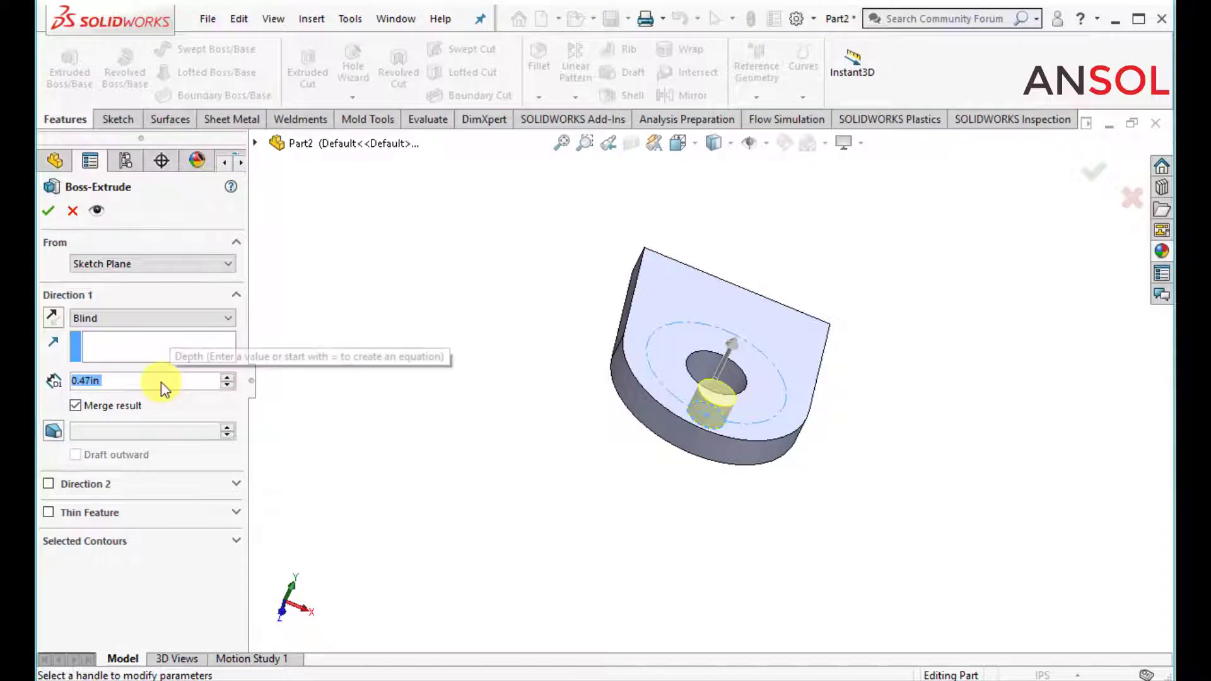
pyautogui.write('.12')
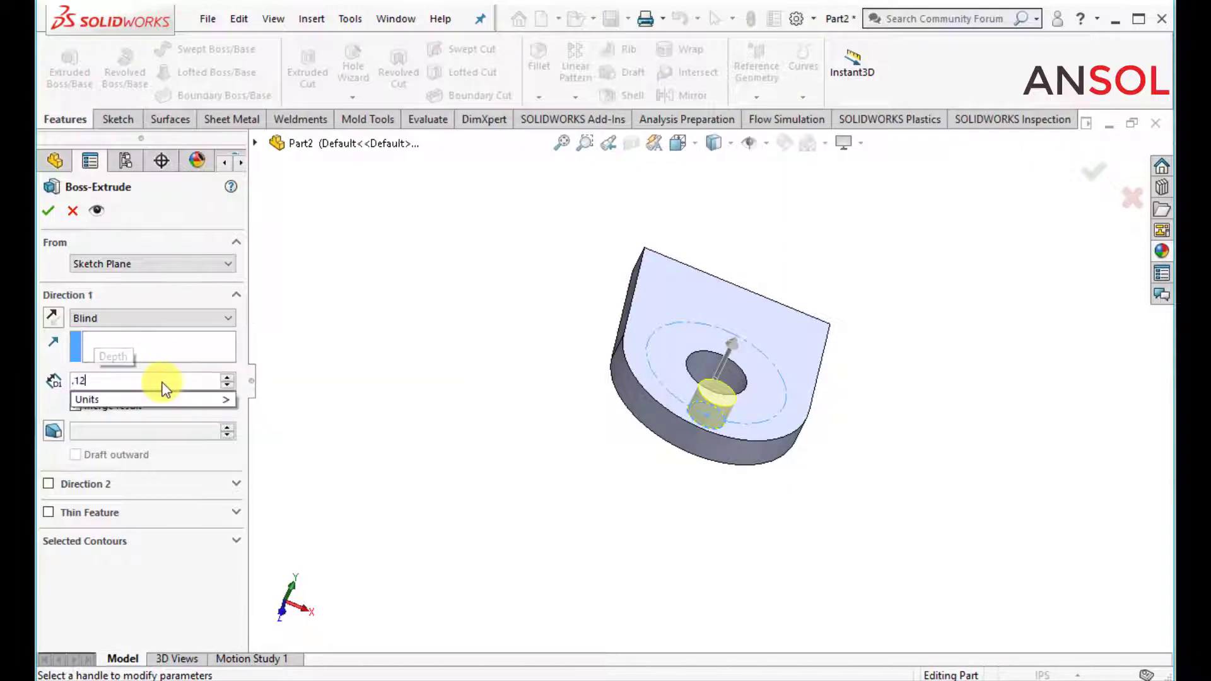
pyautogui.press('Return')
pyautogui.press('Return')
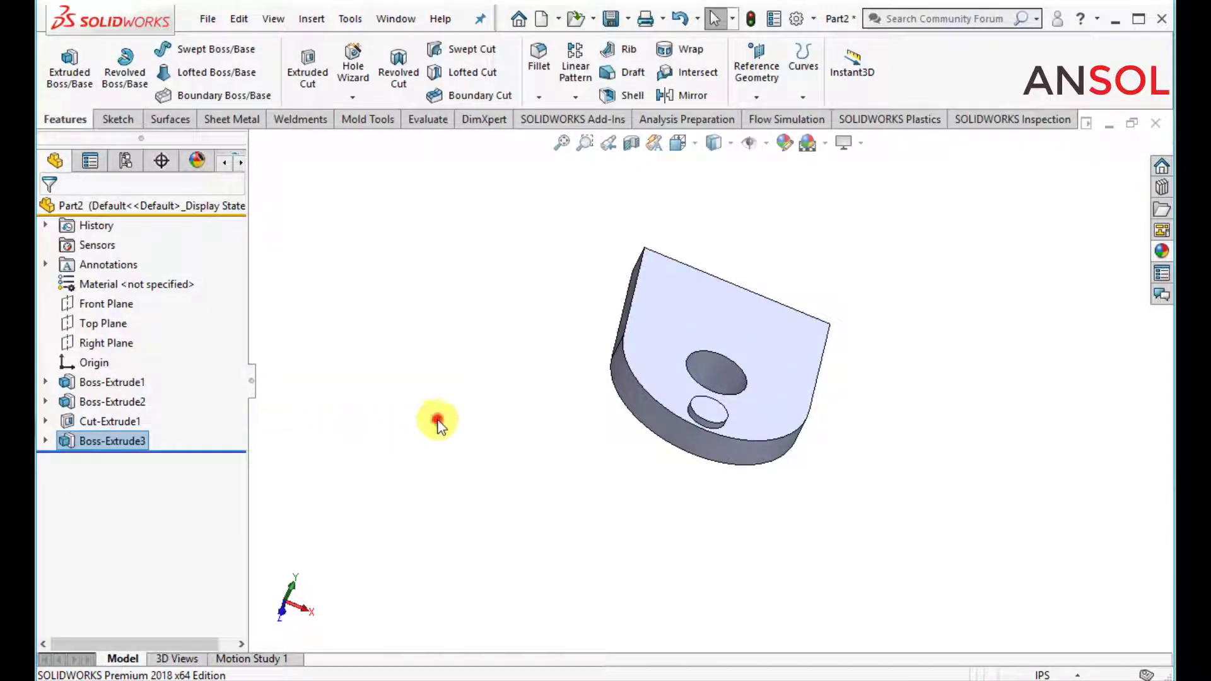
# Pattern the small round pad circularly about the central hole with 4 equally spaced instances over 360 degrees.
pyautogui.click(96, 441)
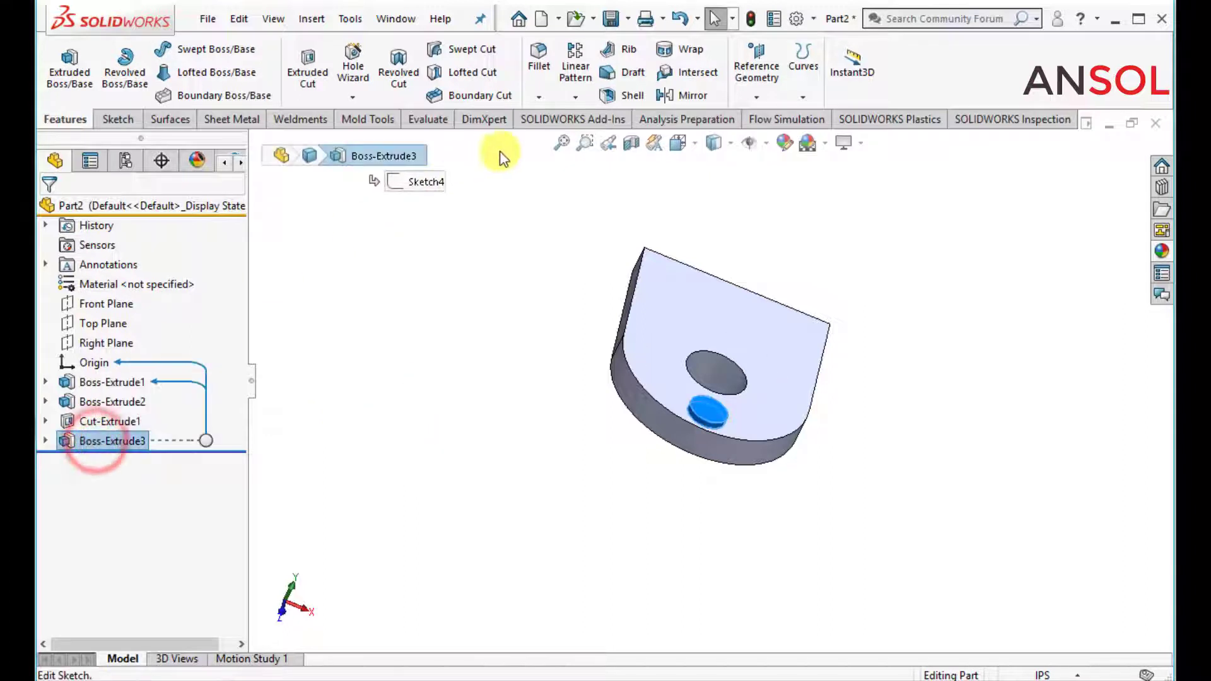
pyautogui.click(576, 98)
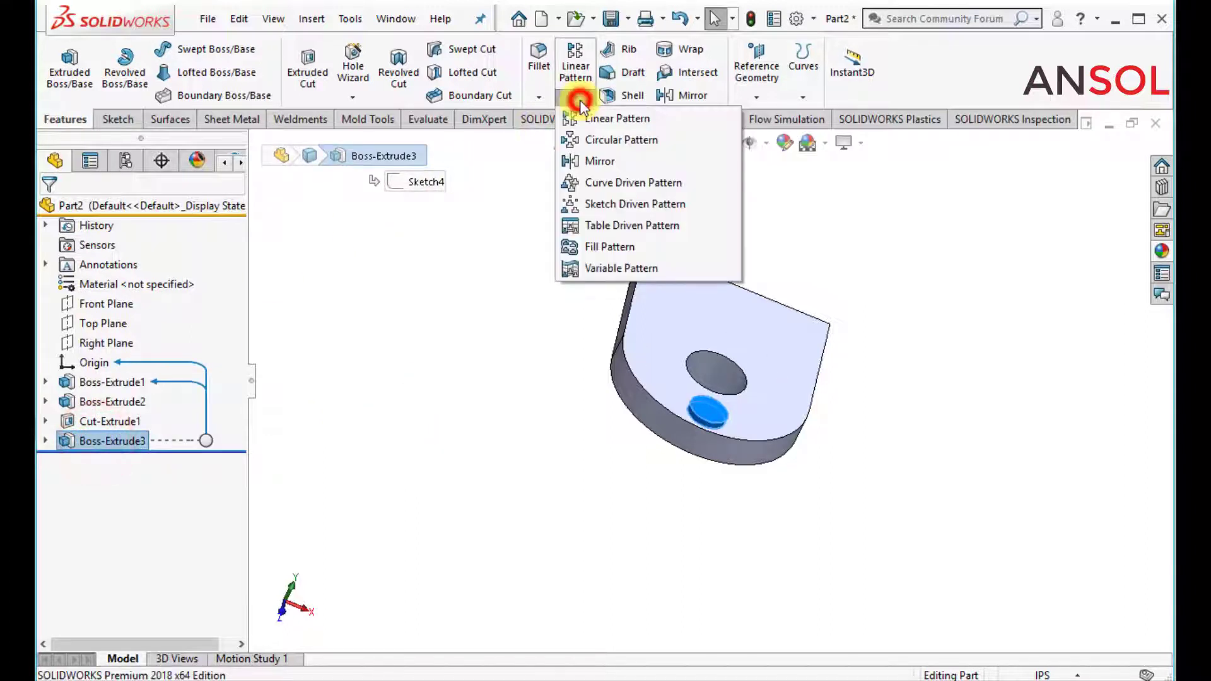
pyautogui.click(581, 140)
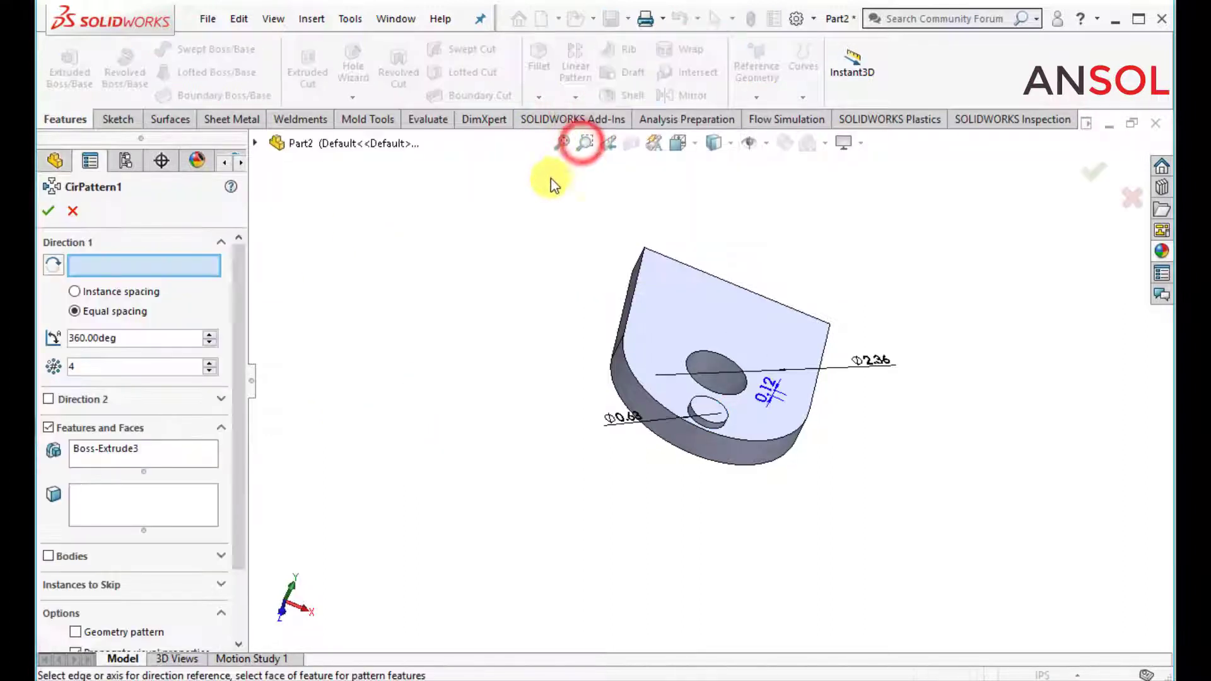
pyautogui.click(707, 359)
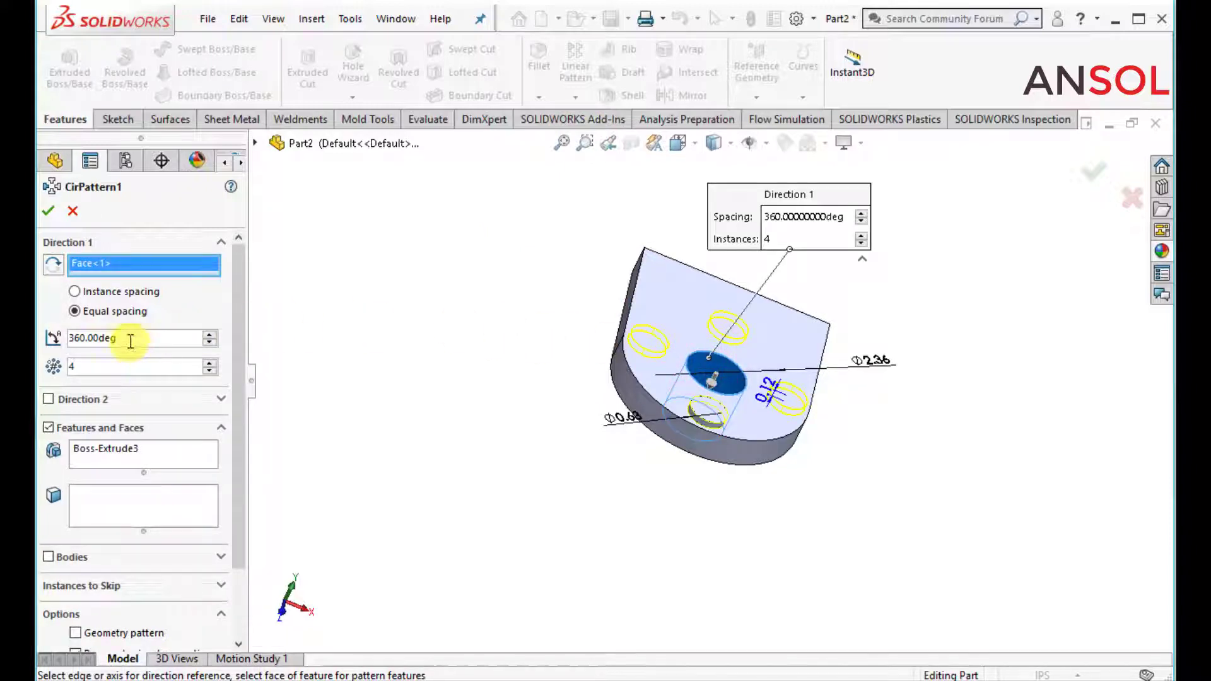
pyautogui.click(48, 211)
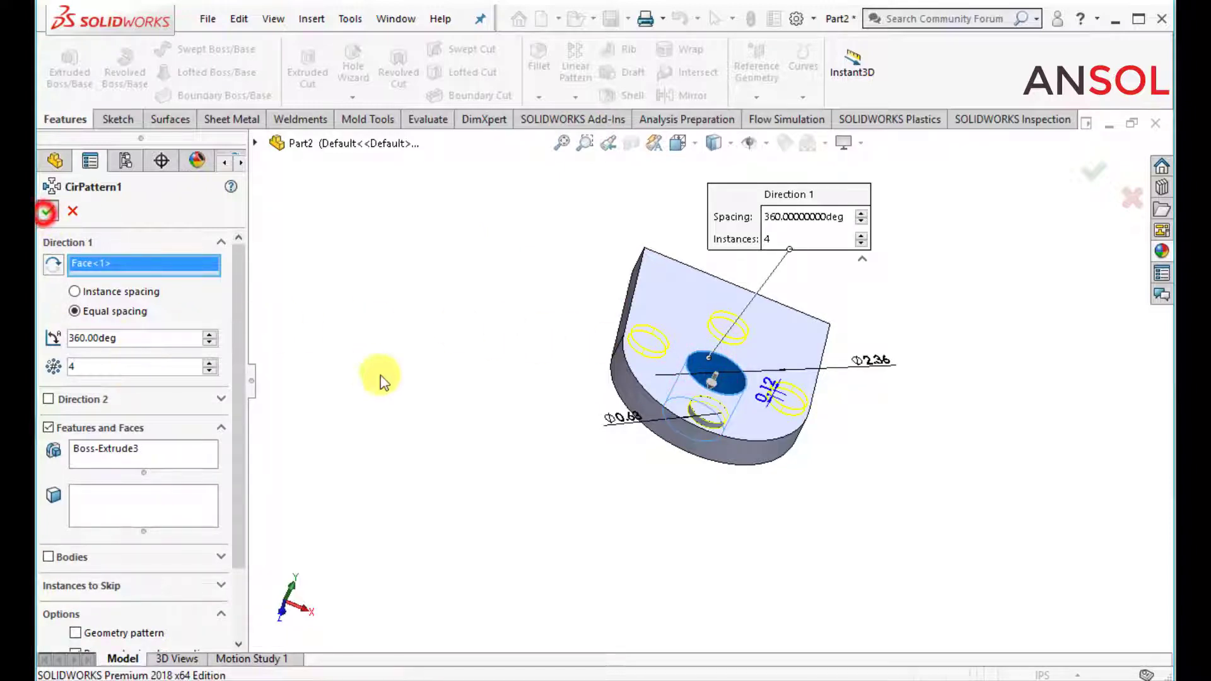
pyautogui.click(448, 381)
# Start a sketch on the original pad's top face and draw a concentric circle of about 0.25 in diameter.
pyautogui.moveTo(465, 386); pyautogui.dragTo(586, 421, button='middle')
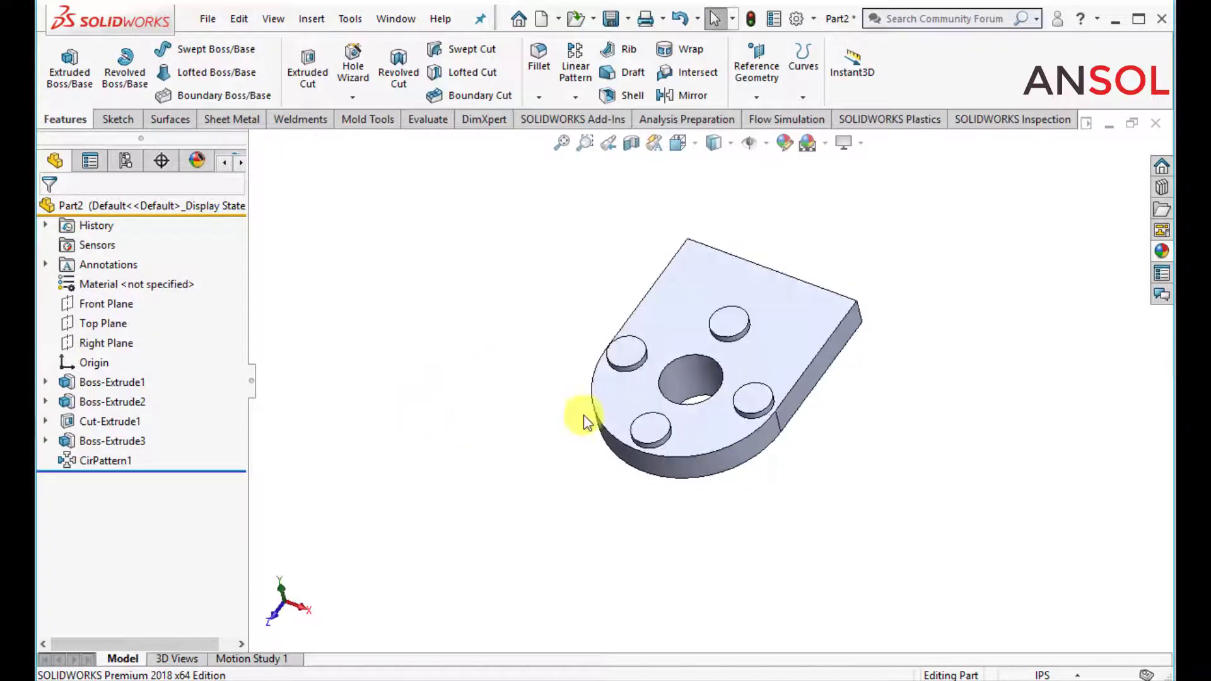
pyautogui.click(650, 431)
pyautogui.click(724, 377)
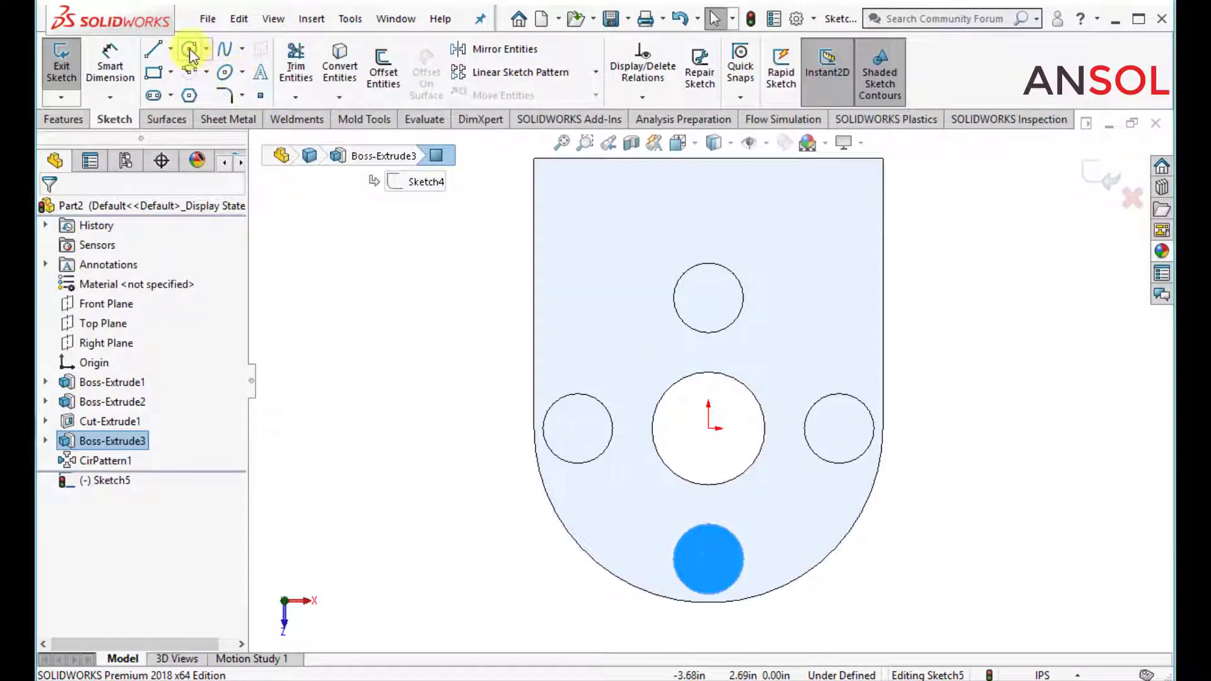
pyautogui.click(191, 53)
pyautogui.click(709, 559)
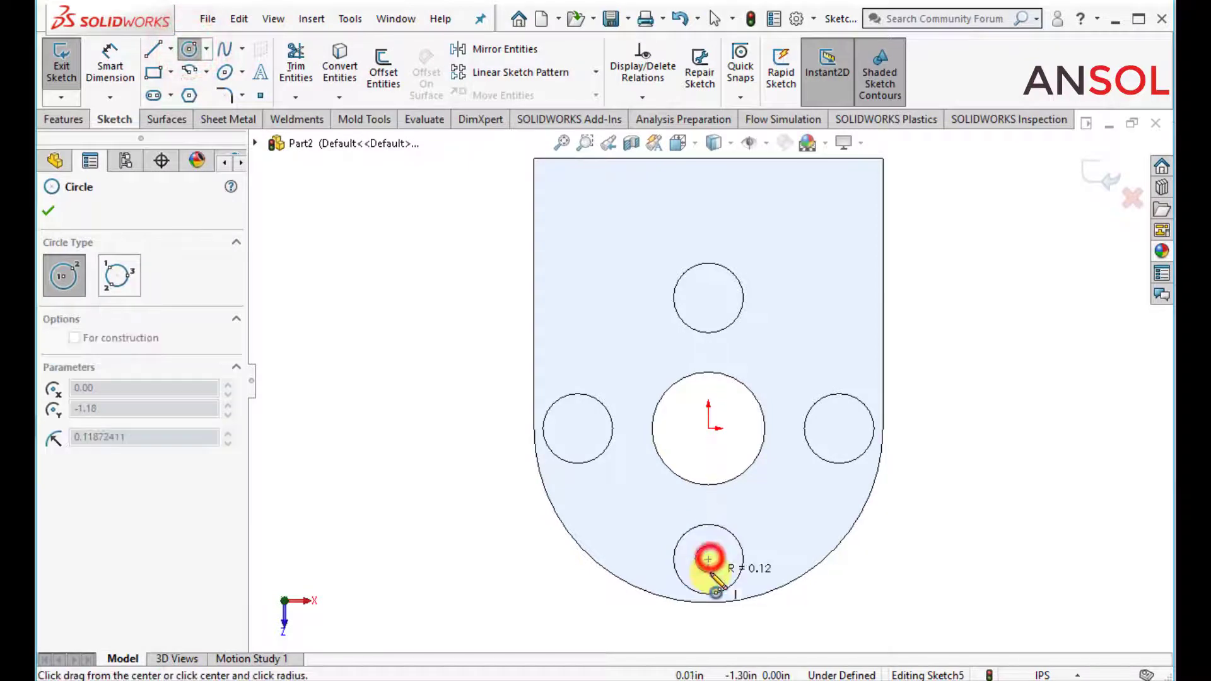
pyautogui.click(742, 564)
# Dimension the circle on the pad to 0.33 in diameter and exit the sketch.
pyautogui.click(109, 58)
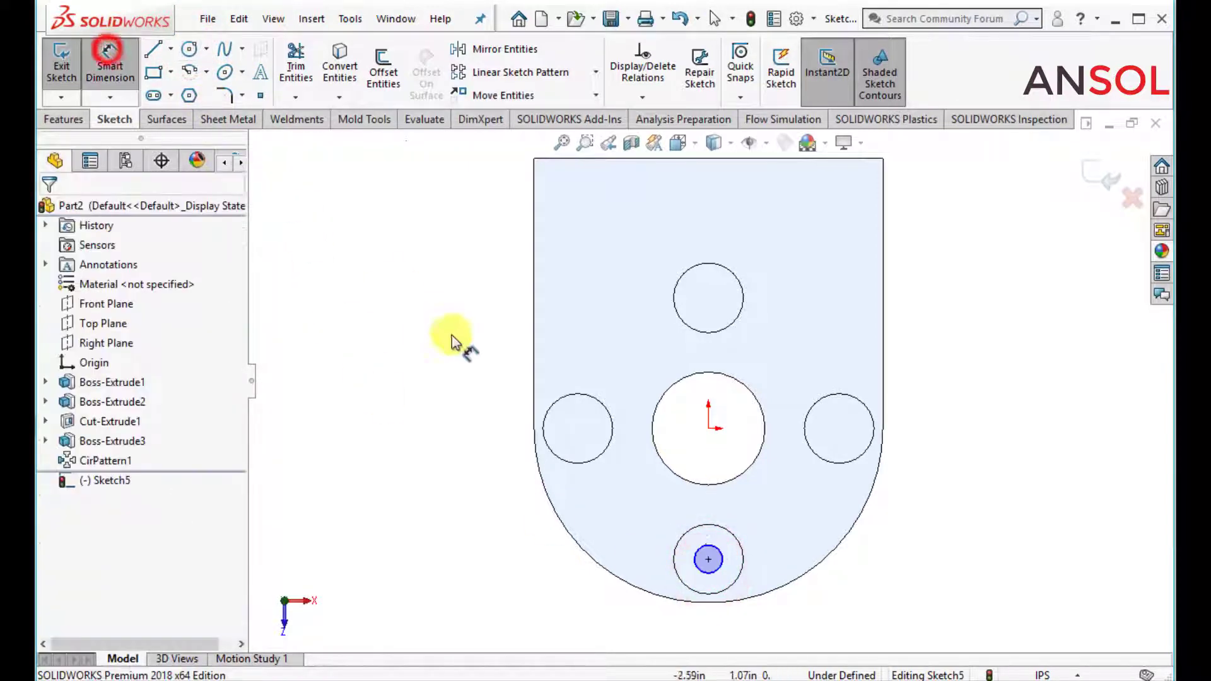
pyautogui.click(699, 555)
pyautogui.click(639, 518)
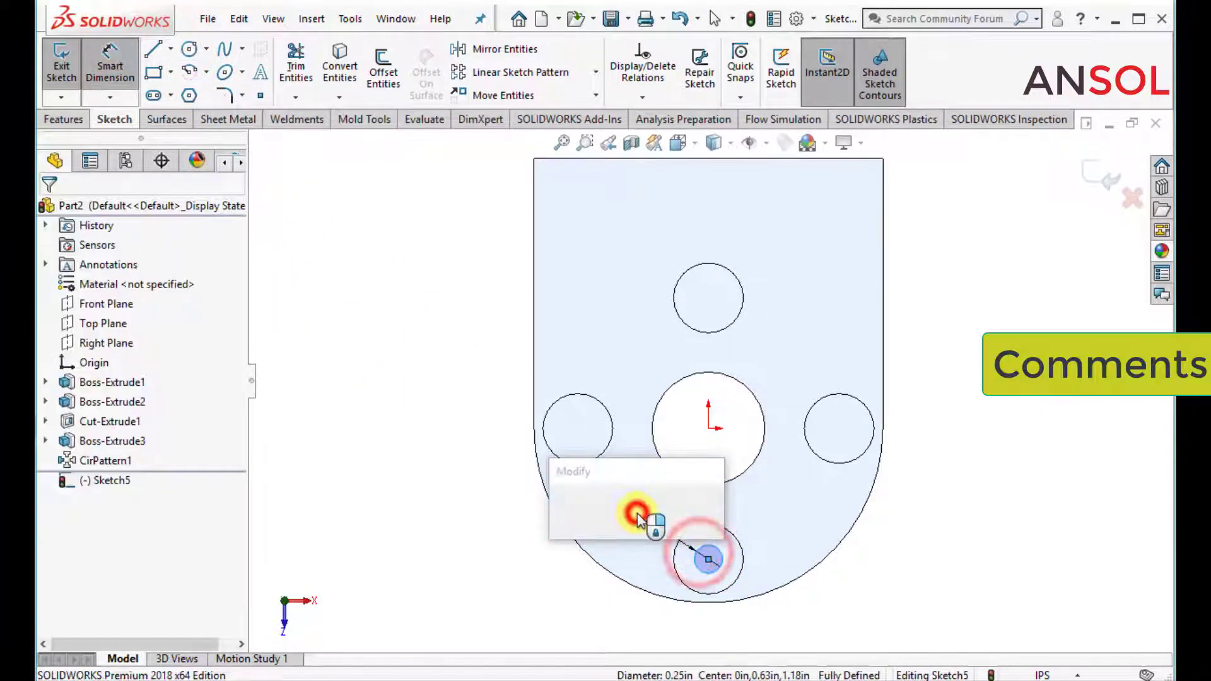
pyautogui.write('.33')
pyautogui.press('Return')
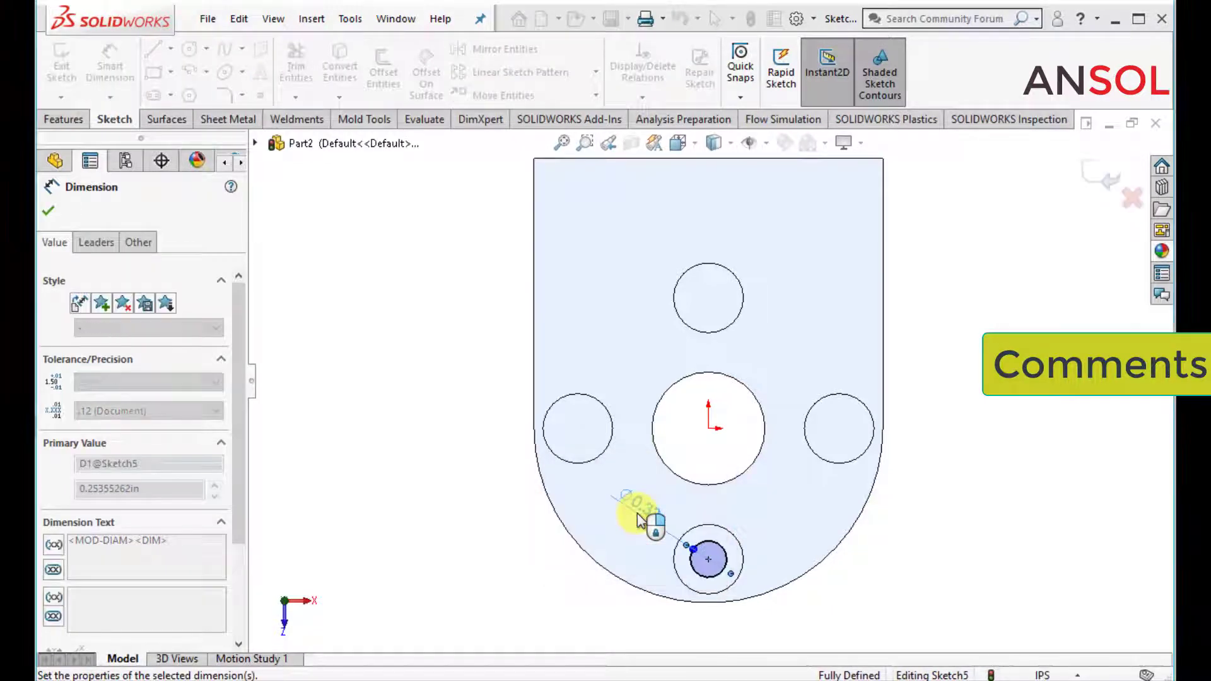
pyautogui.click(44, 213)
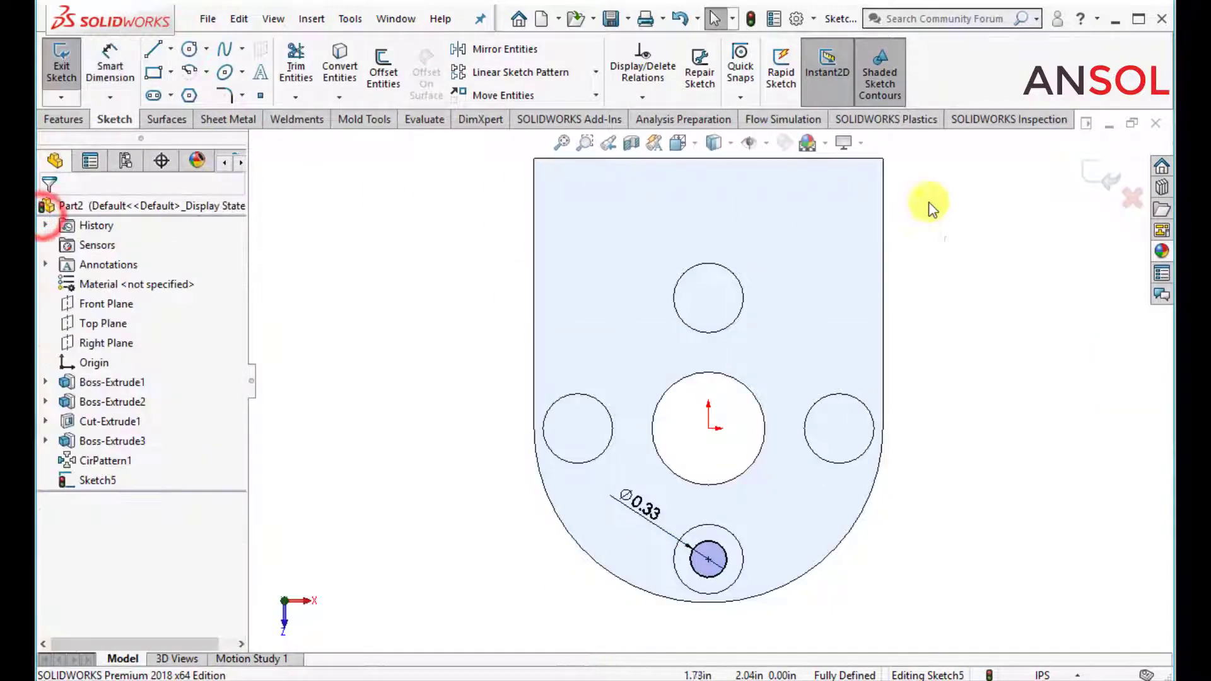
pyautogui.click(1105, 179)
# Cut the 0.33 in circle through the pad and plate with an Extruded Cut up to the plate's underside surface.
pyautogui.moveTo(729, 461); pyautogui.dragTo(683, 300, button='middle')
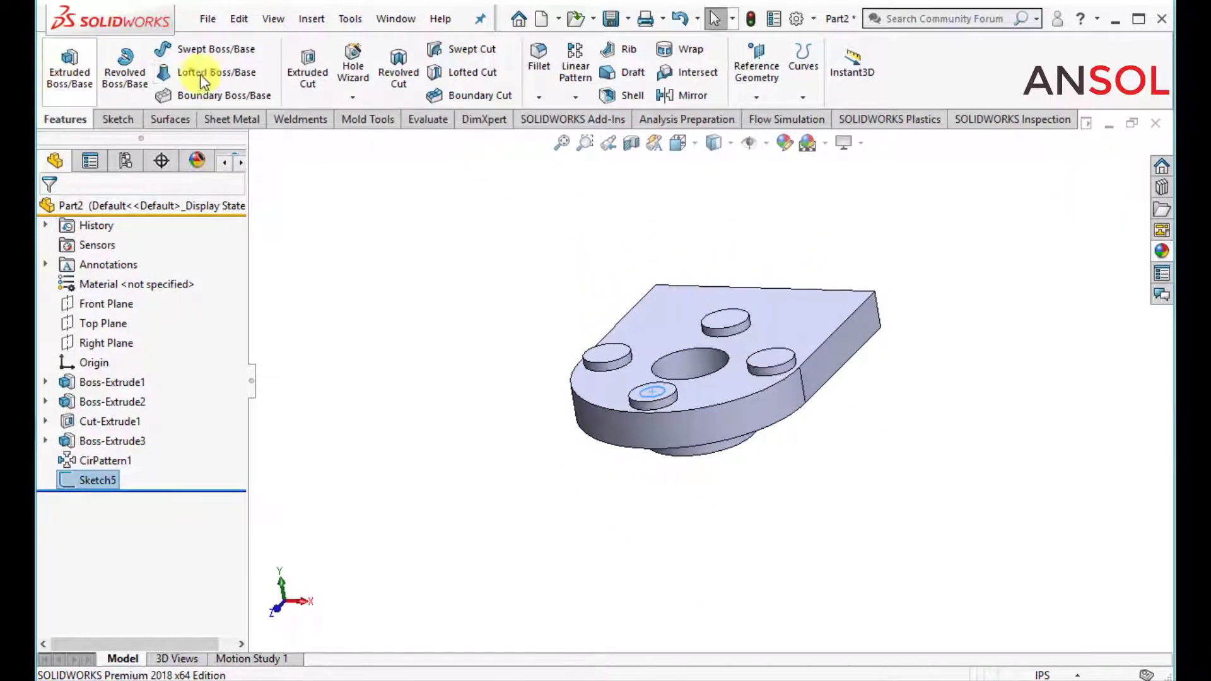
pyautogui.click(302, 66)
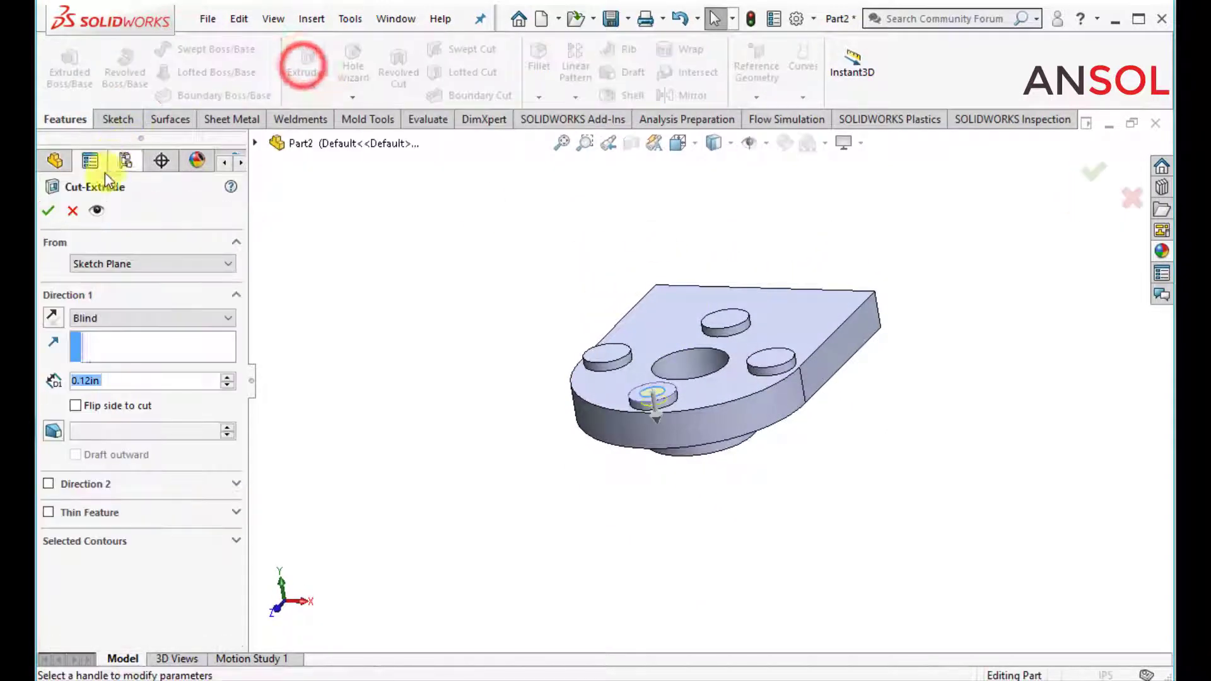
pyautogui.click(127, 318)
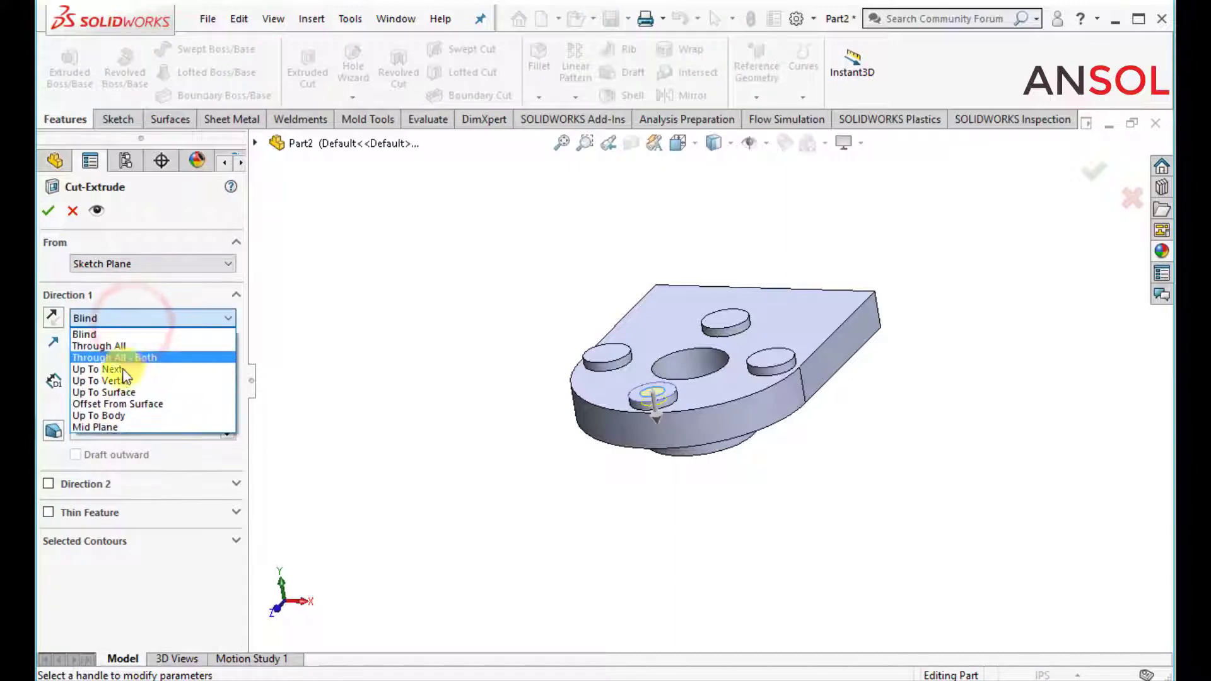
pyautogui.click(118, 392)
pyautogui.moveTo(481, 441); pyautogui.dragTo(460, 311, button='middle')
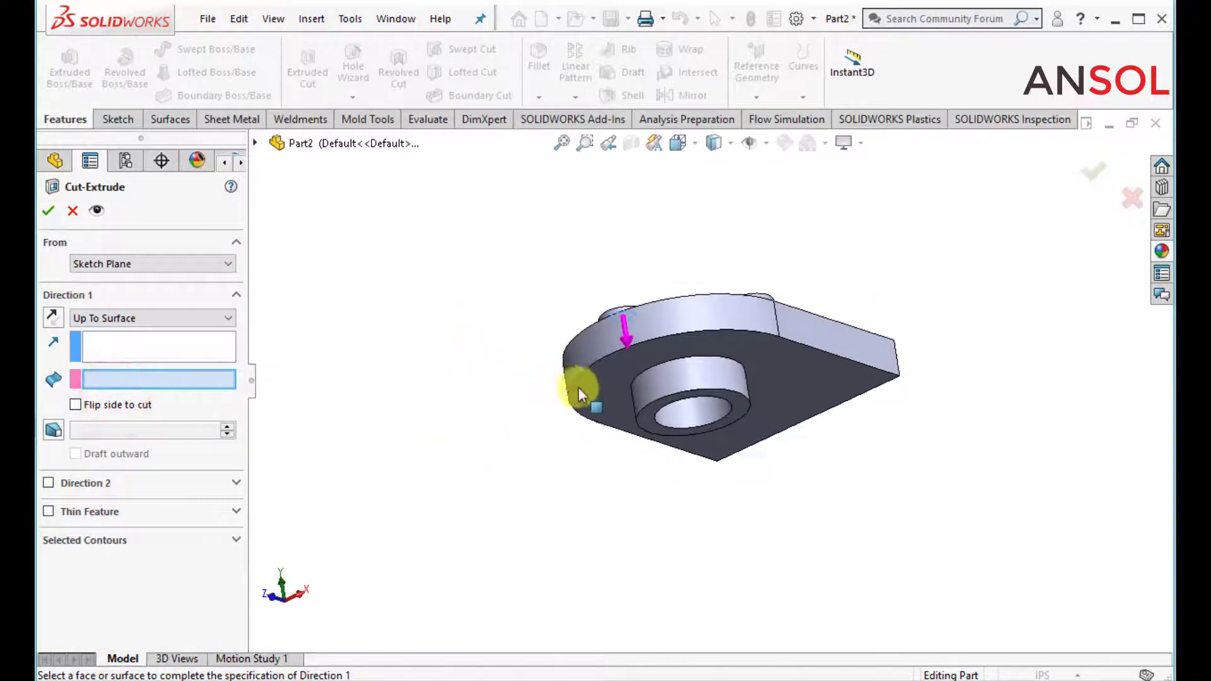
pyautogui.click(604, 394)
pyautogui.click(48, 211)
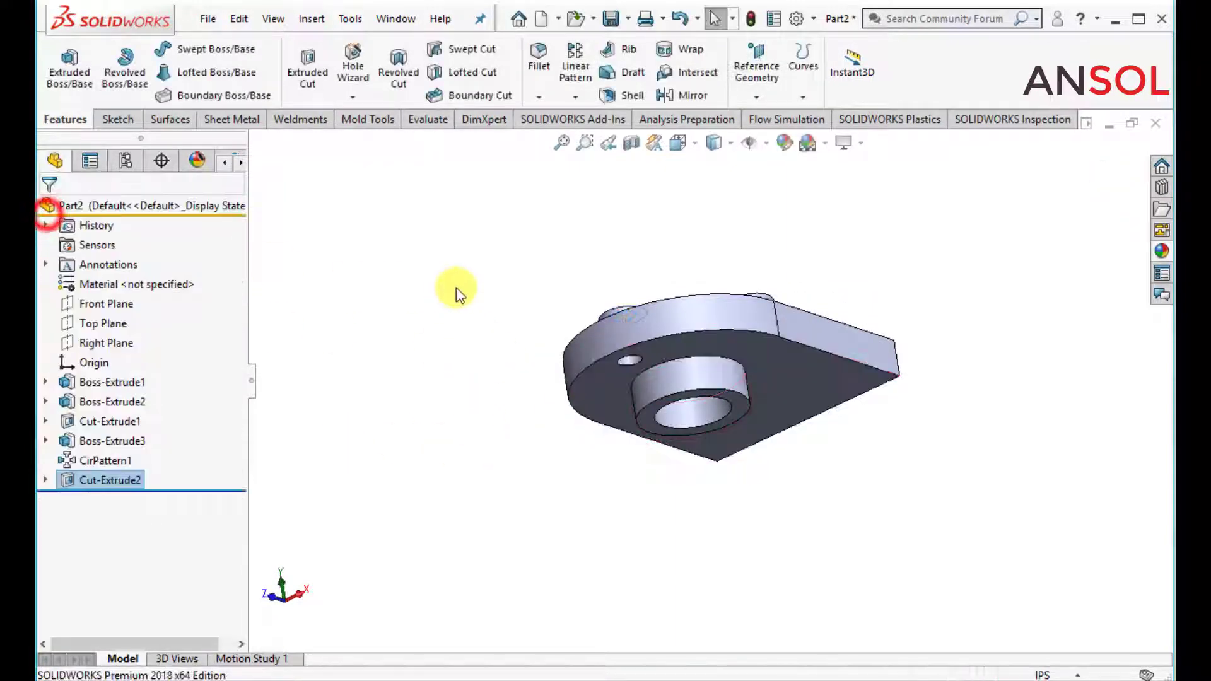
# Pattern the 0.33 in hole circularly about the central bore with 4 equally spaced instances over 360 degrees.
pyautogui.moveTo(454, 287); pyautogui.dragTo(470, 512, button='middle')
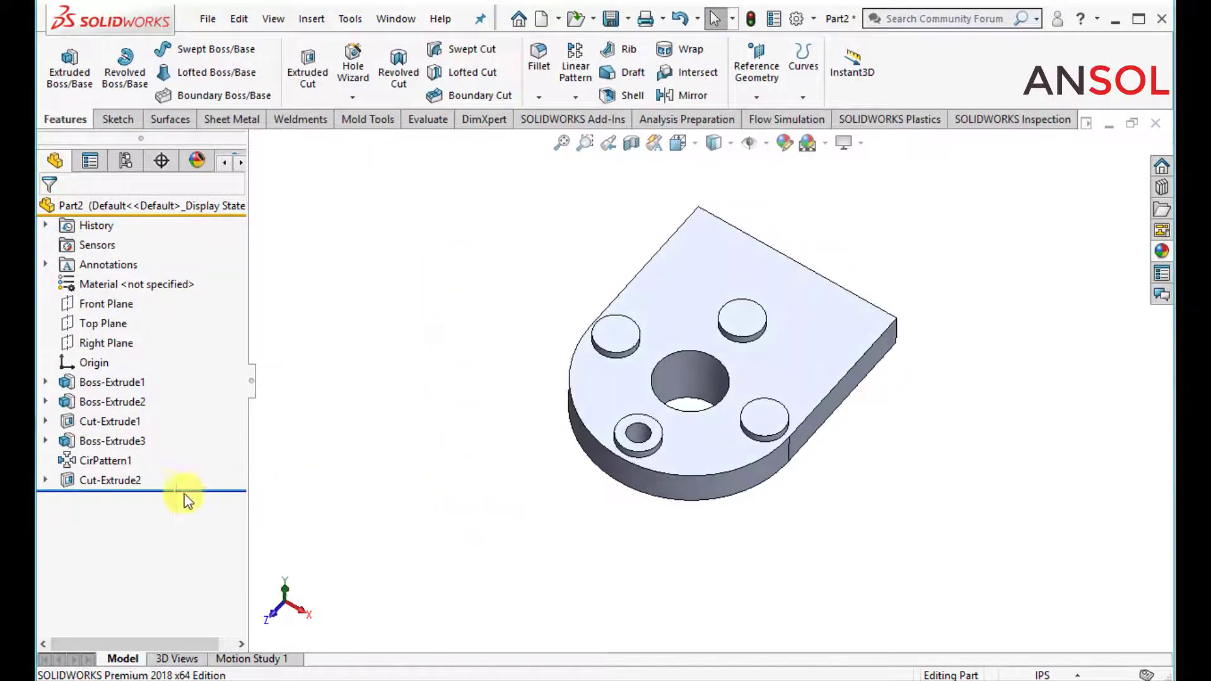
pyautogui.click(112, 483)
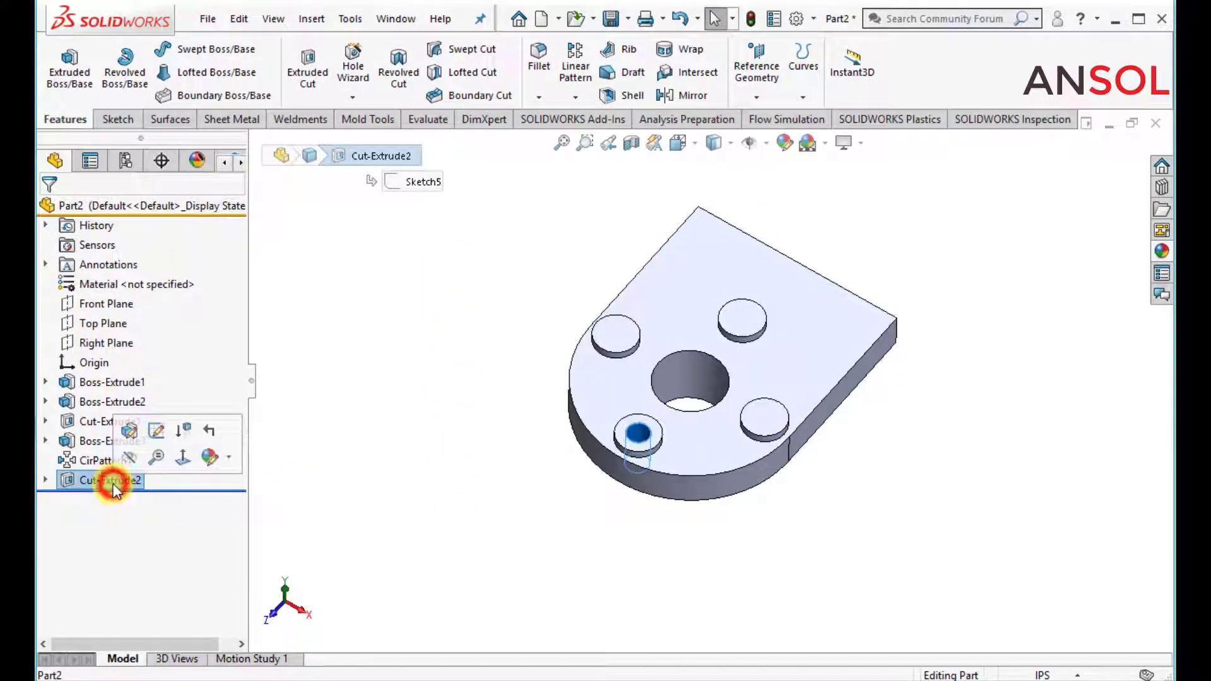
pyautogui.click(576, 97)
pyautogui.click(586, 145)
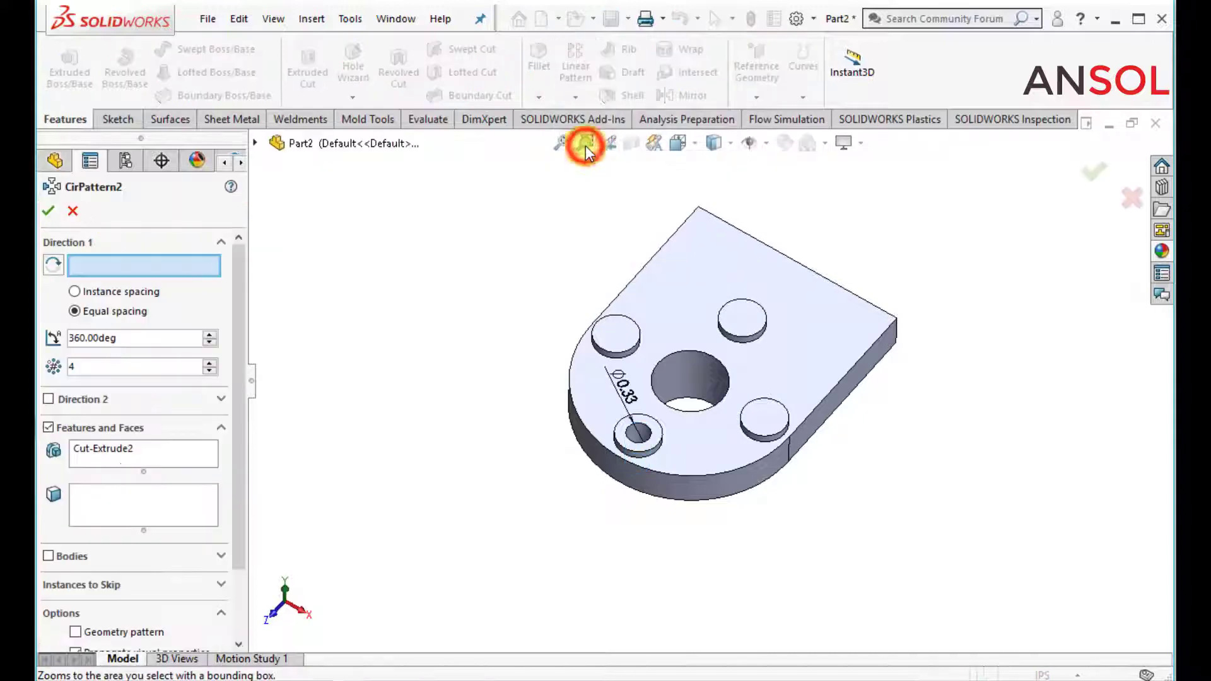
pyautogui.click(679, 377)
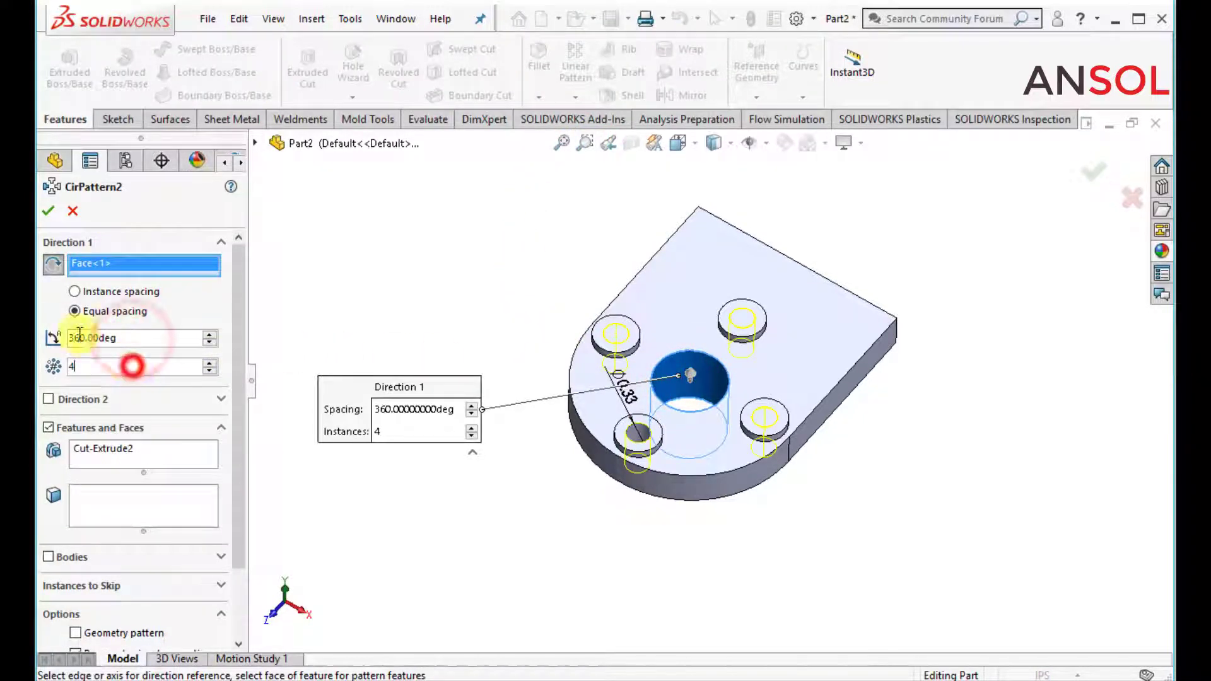
pyautogui.click(48, 211)
# Start a sketch on the Right Plane and draw a horizontal centerline about 0.6 in long outward from the midpoint of the plate's straight end.
pyautogui.moveTo(452, 242); pyautogui.dragTo(430, 332, button='middle')
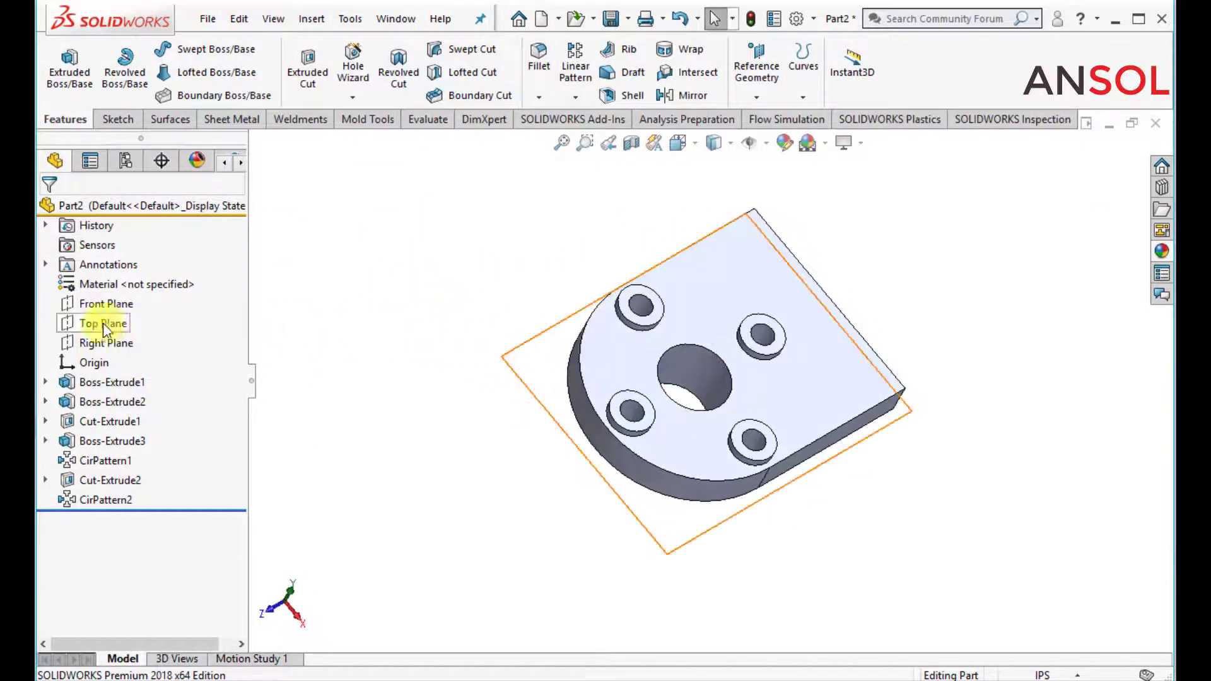
pyautogui.click(92, 344)
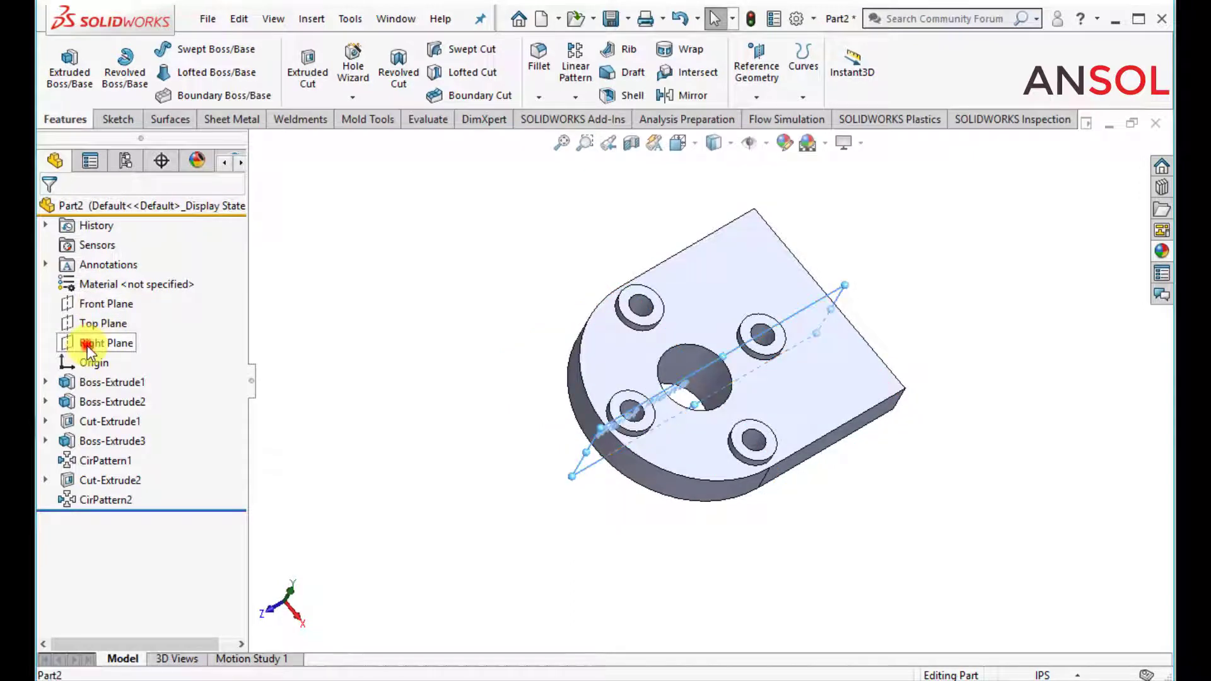
pyautogui.click(103, 319)
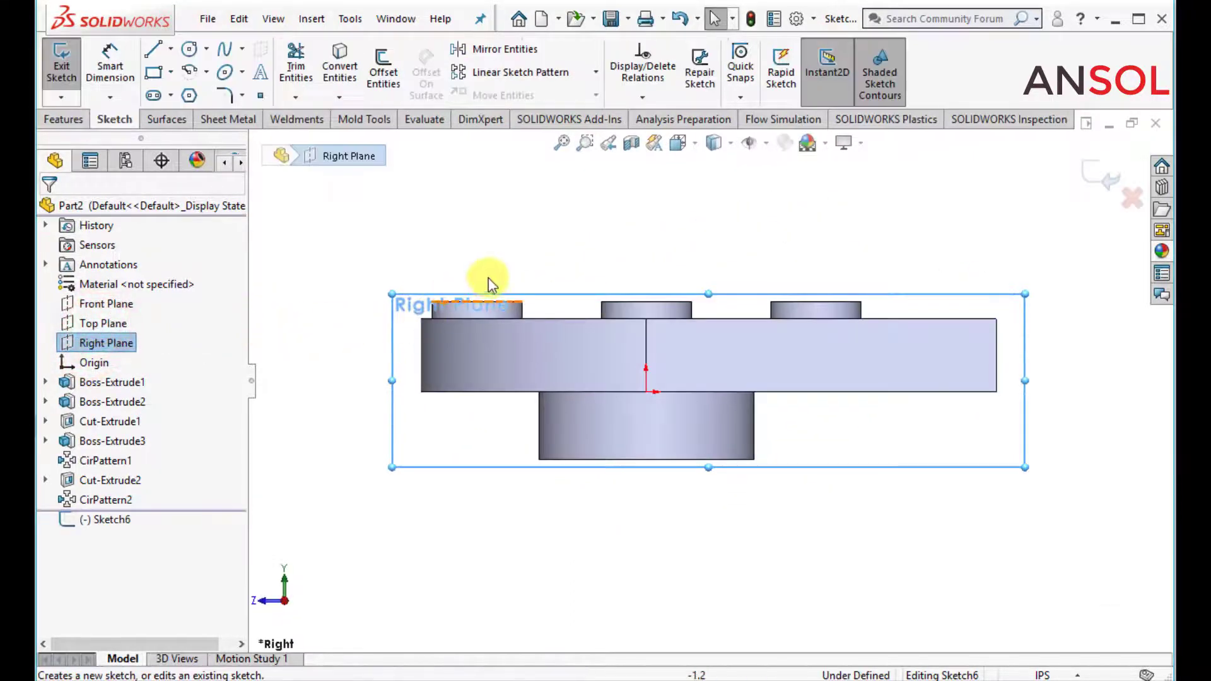
pyautogui.scroll(2, 465, 318)
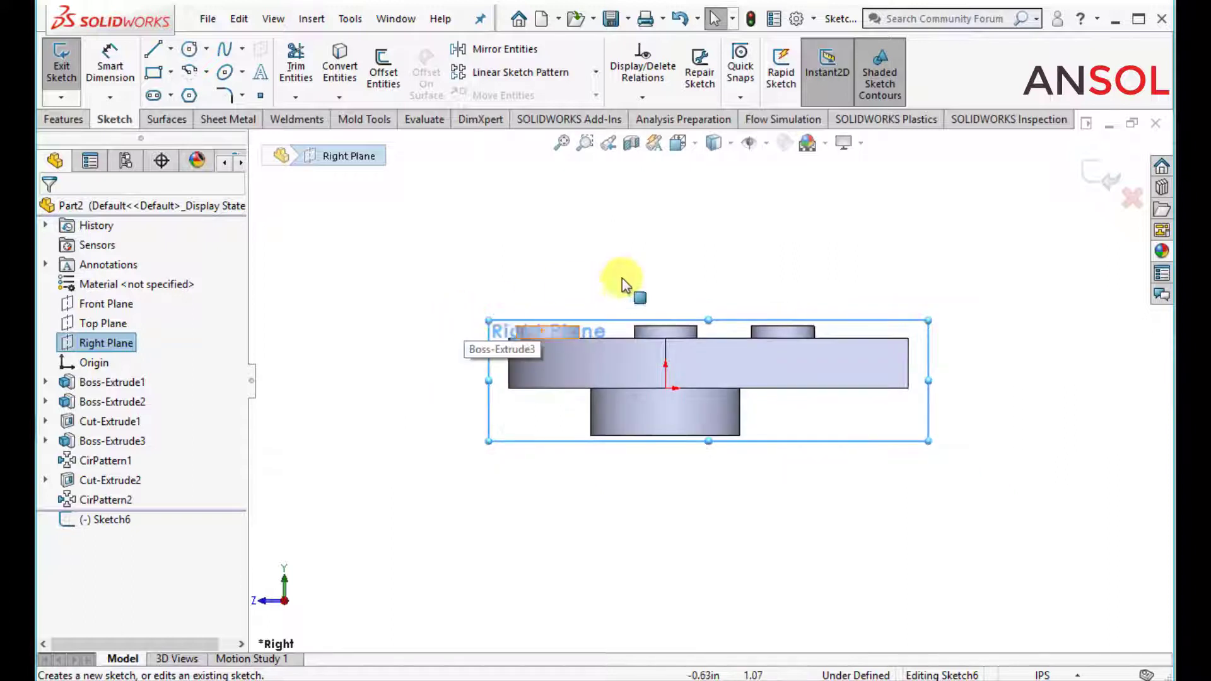
pyautogui.click(678, 256)
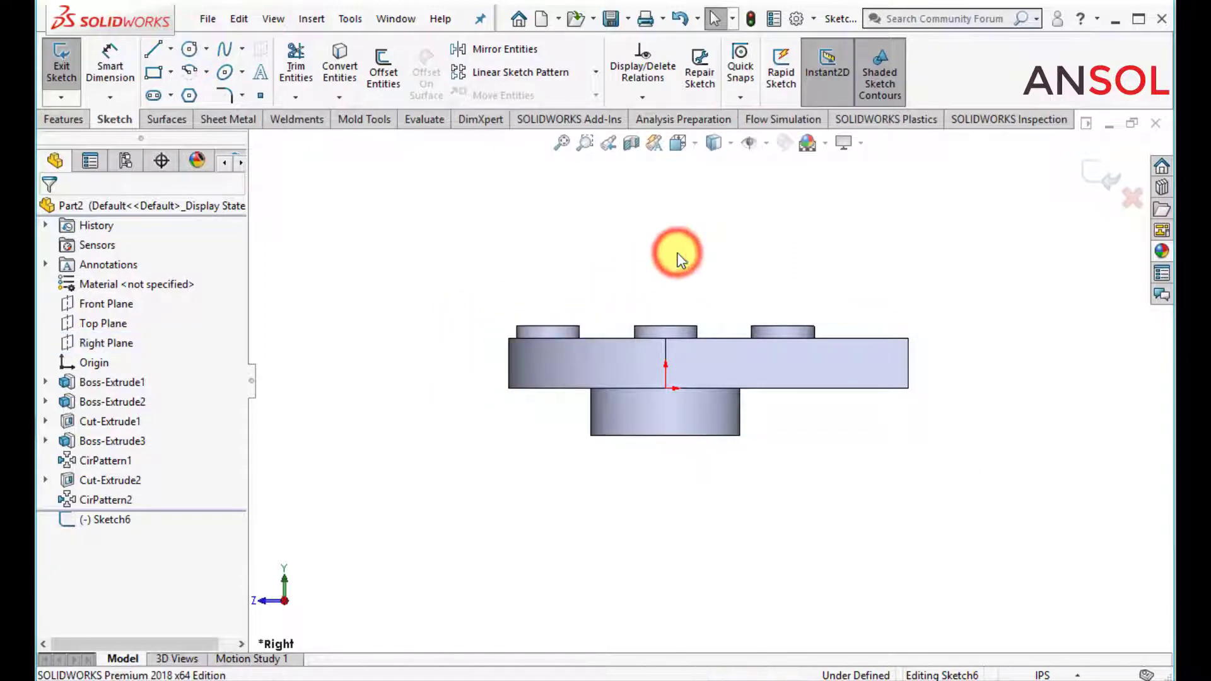
pyautogui.click(170, 48)
pyautogui.click(183, 93)
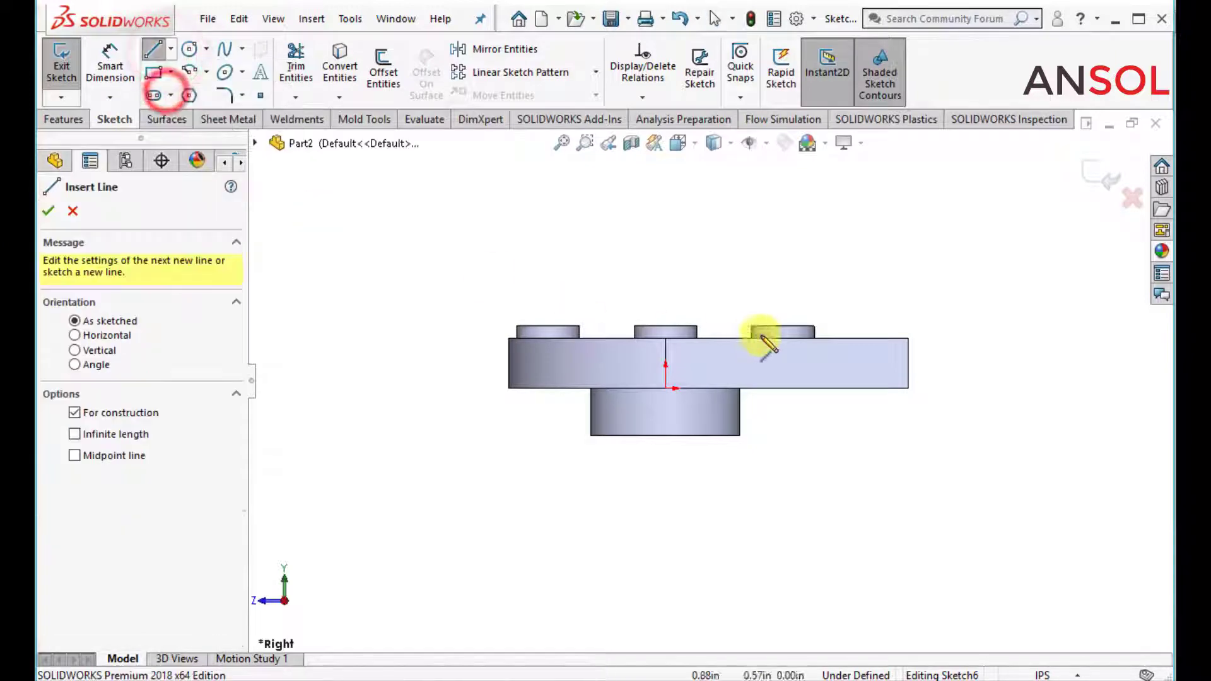
pyautogui.click(908, 363)
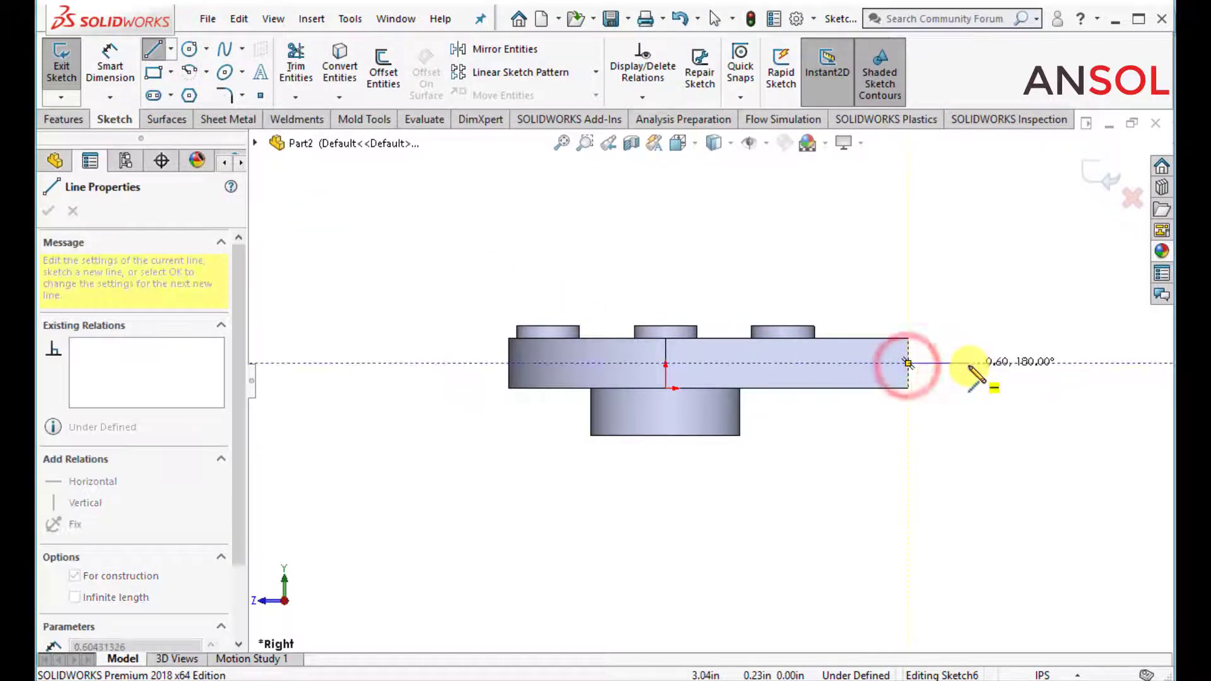
pyautogui.click(968, 362)
pyautogui.press('Escape')
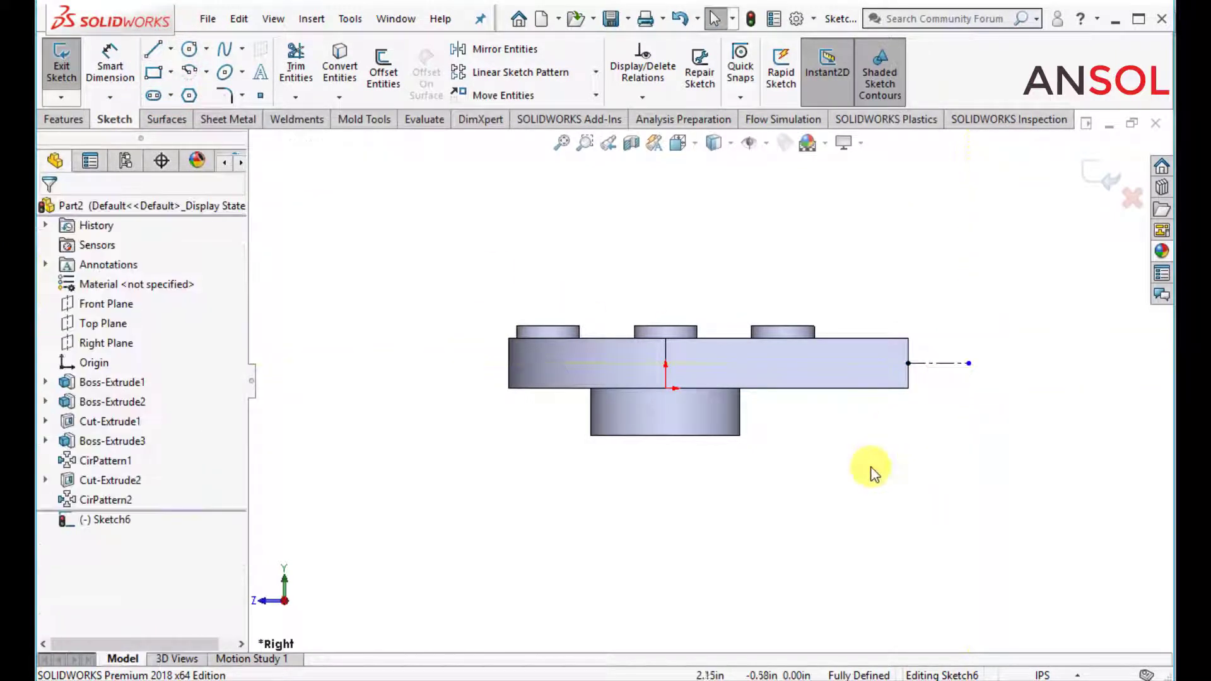
# Dimension the centerline's outer endpoint 3.54 in horizontally from the origin and place the dimension below the part.
pyautogui.click(123, 60)
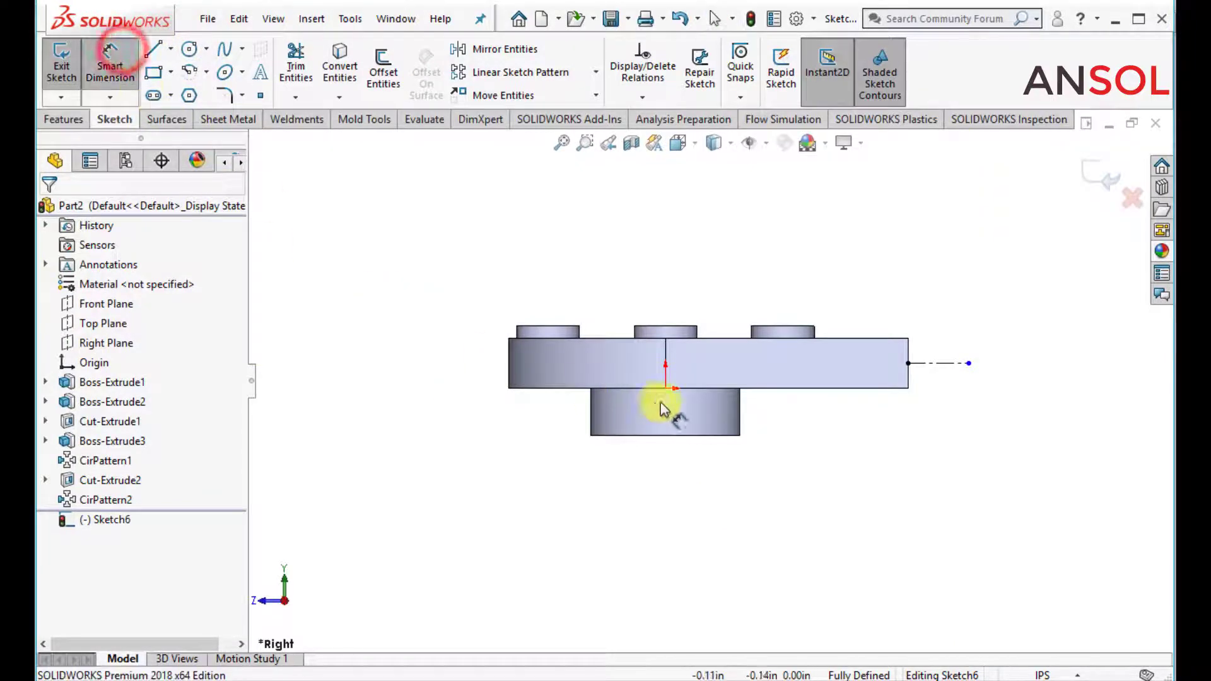
pyautogui.click(666, 388)
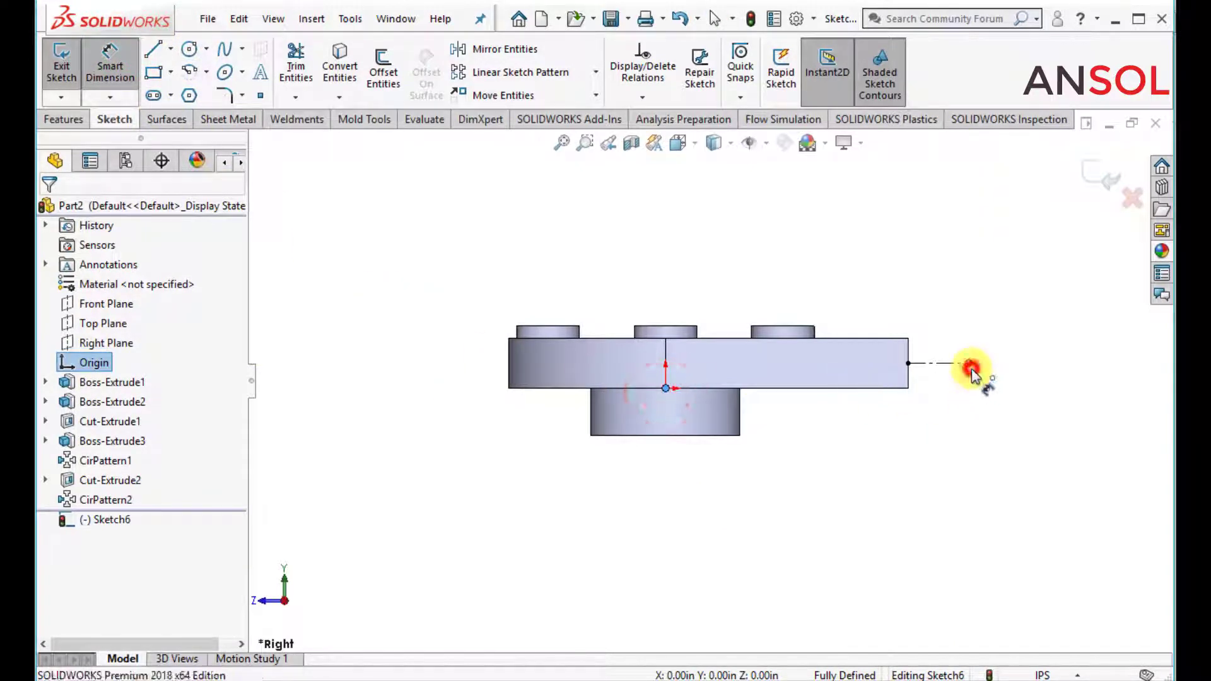
pyautogui.click(970, 368)
pyautogui.click(823, 513)
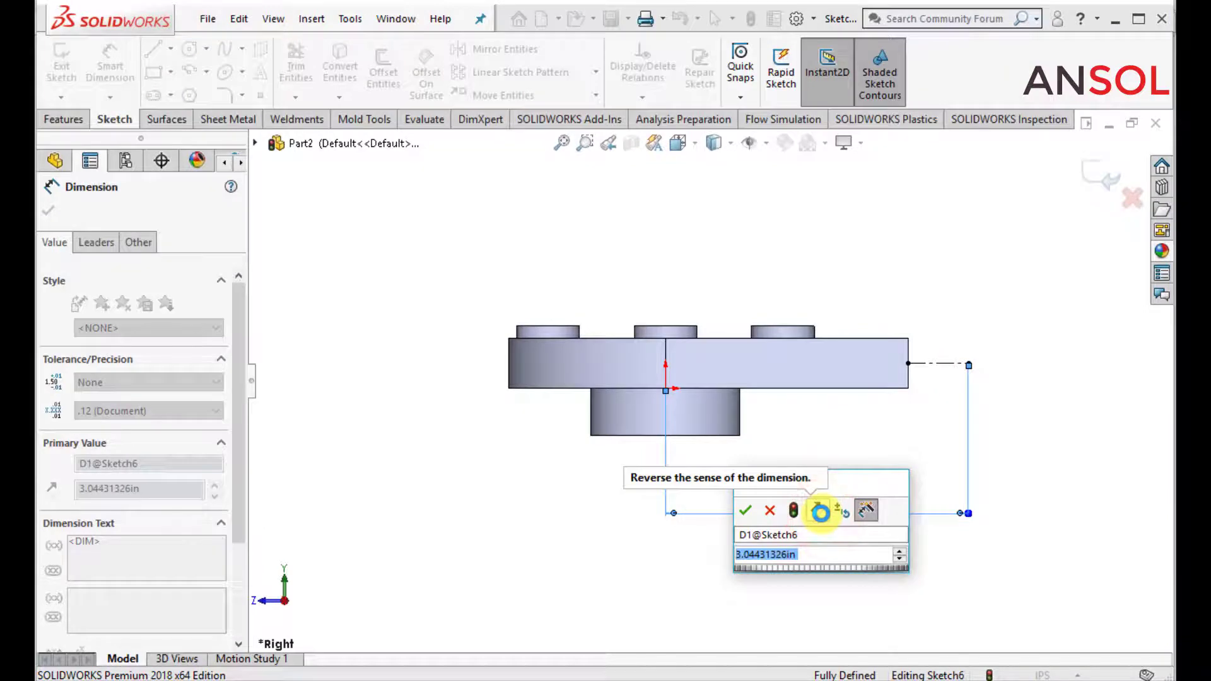
pyautogui.write('3.54')
pyautogui.press('Return')
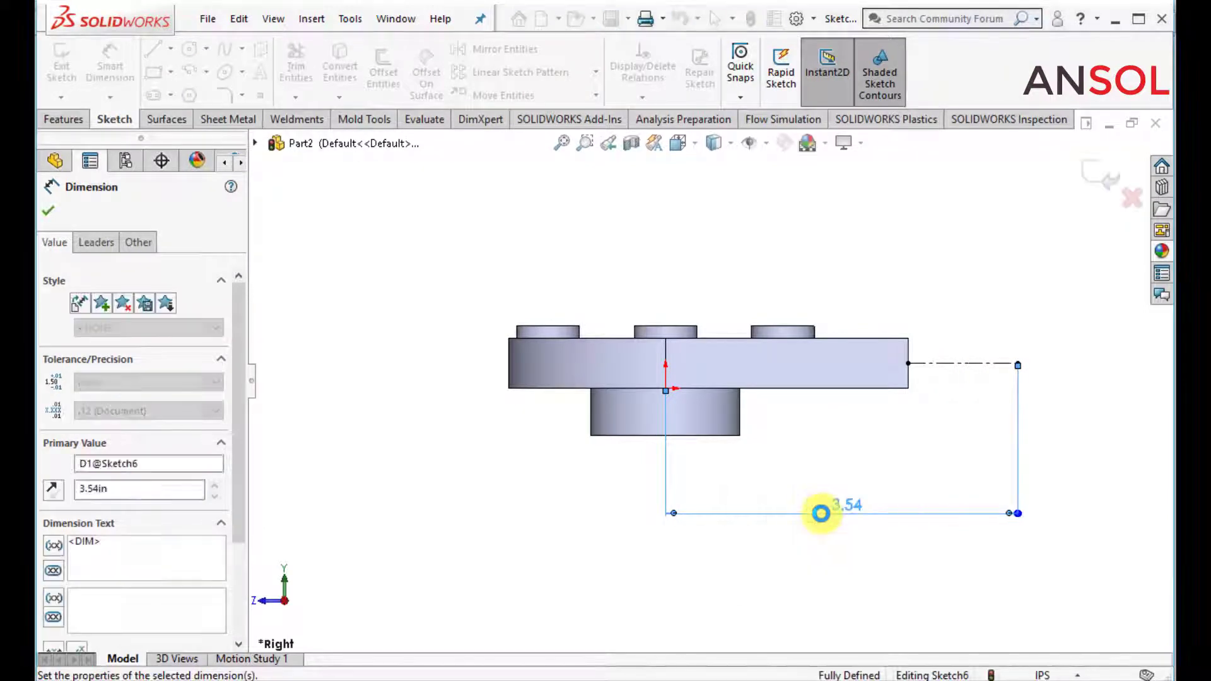
pyautogui.click(48, 212)
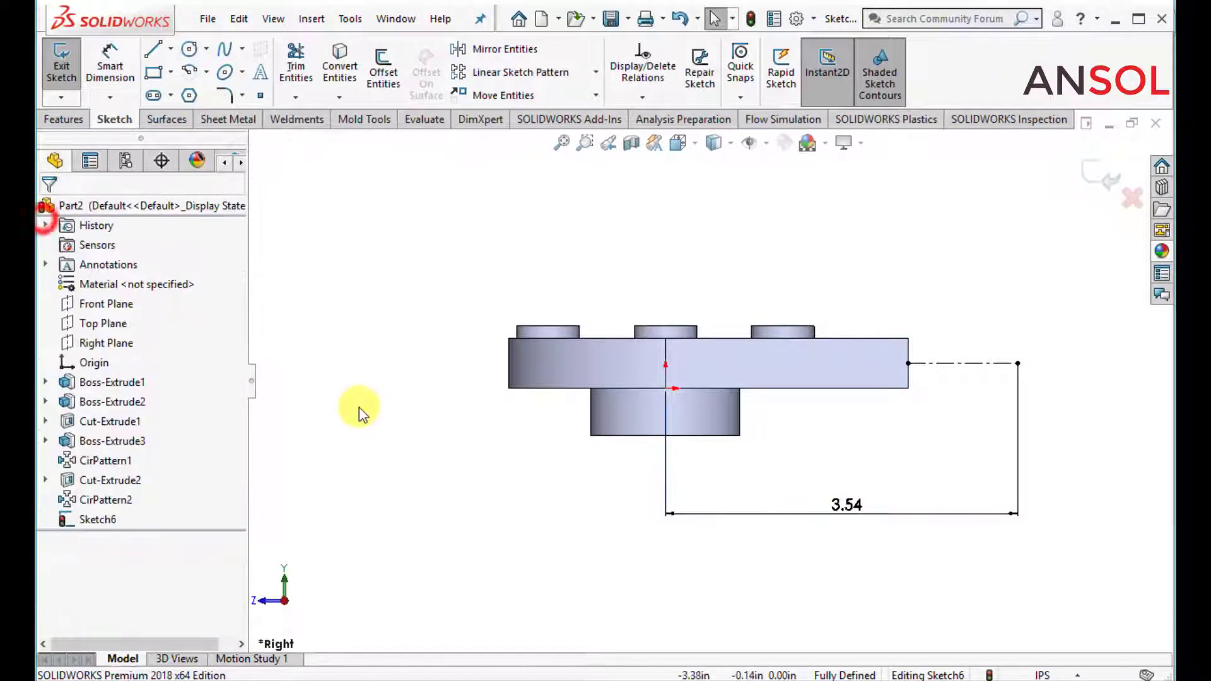
pyautogui.scroll(-2, 997, 397)
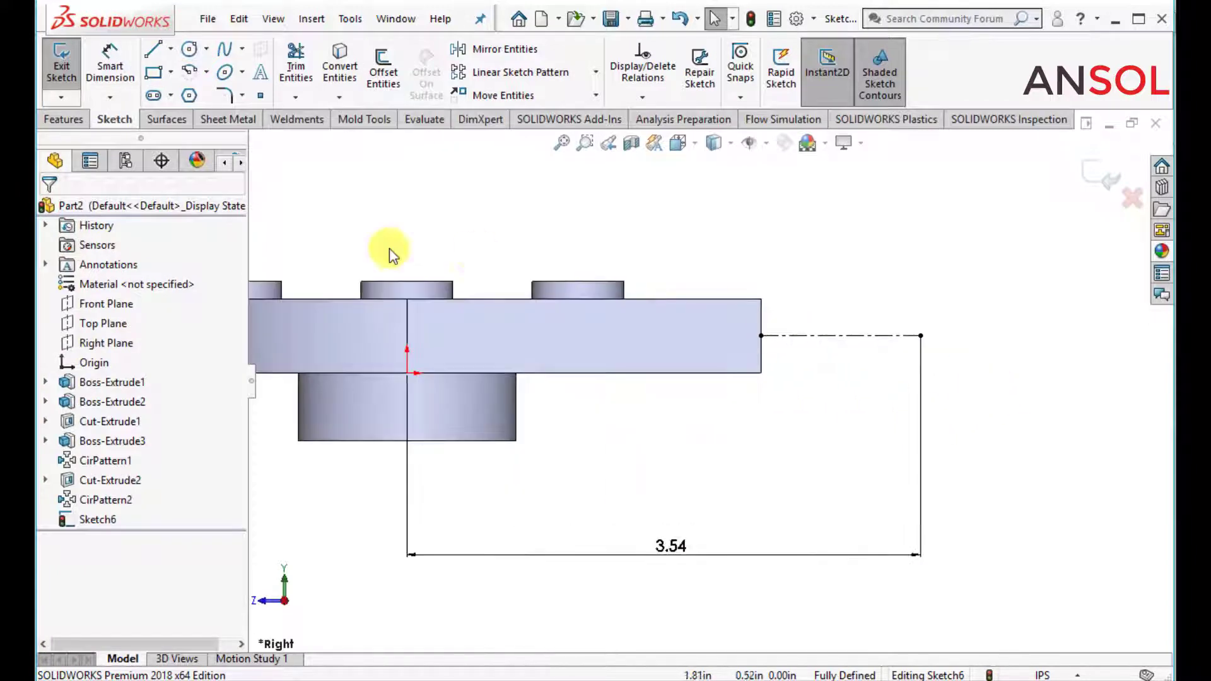
pyautogui.click(674, 543)
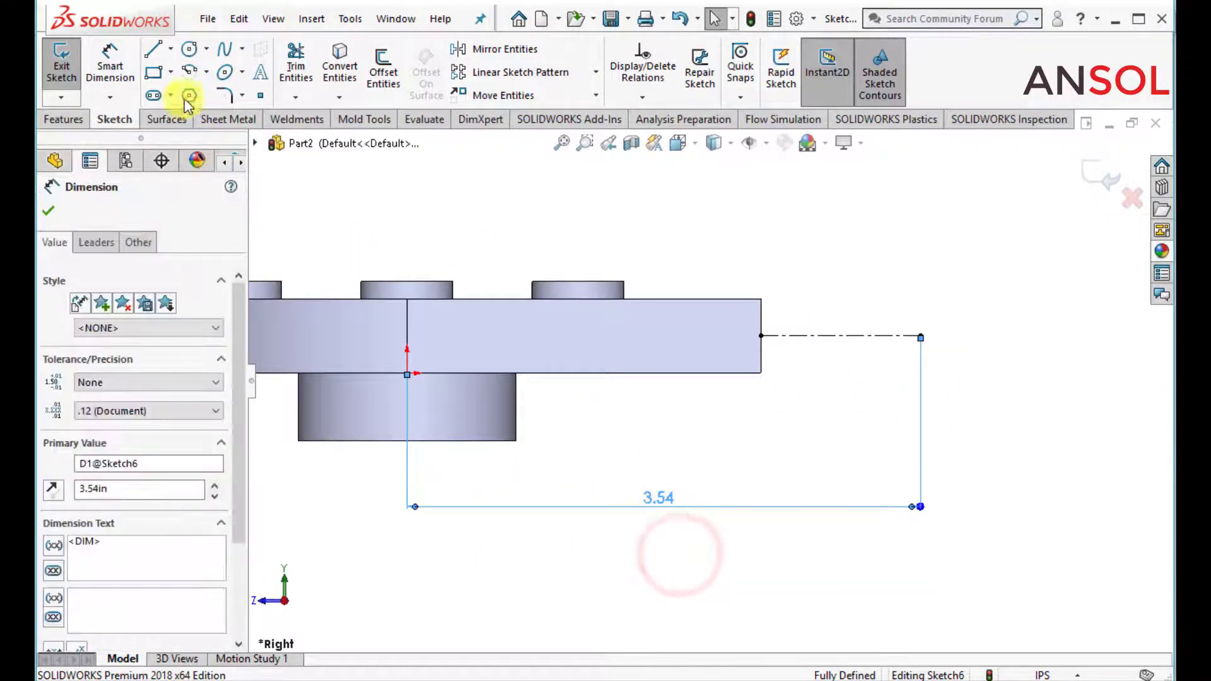
# Draw two concentric circles centred on the centerline's outer endpoint, about 2.08 in and 1.38 in in diameter.
pyautogui.click(189, 49)
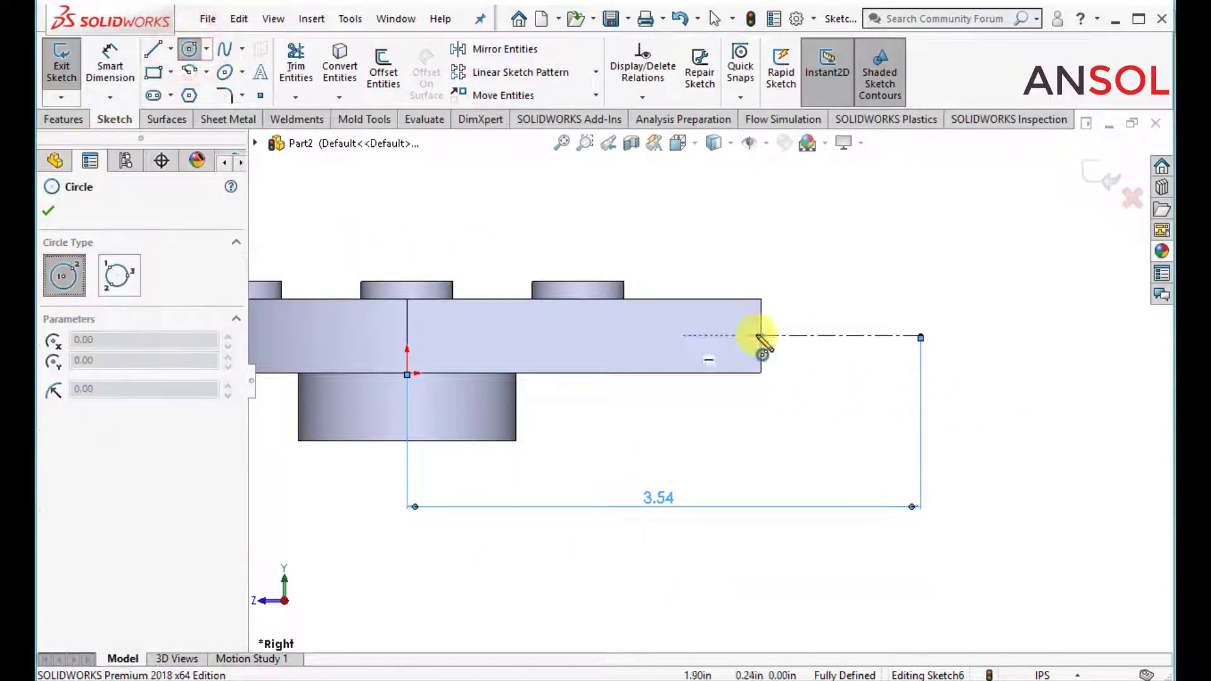
pyautogui.click(921, 336)
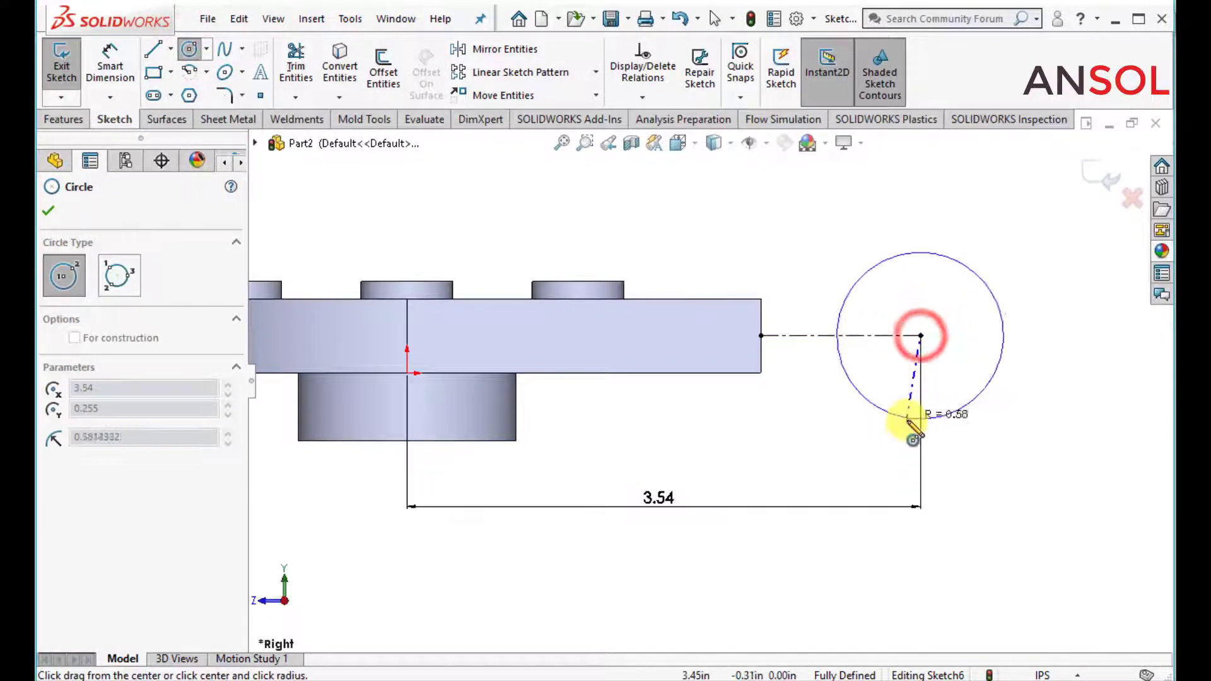
pyautogui.click(882, 482)
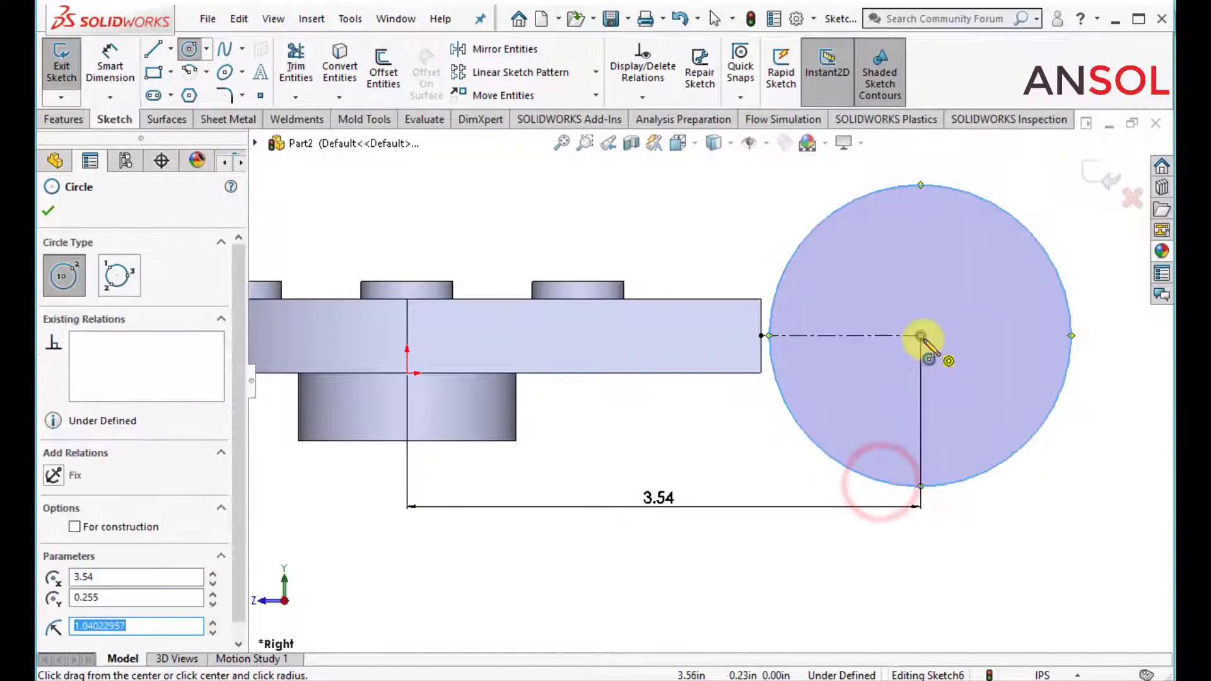
pyautogui.click(921, 335)
pyautogui.click(881, 430)
pyautogui.press('Escape')
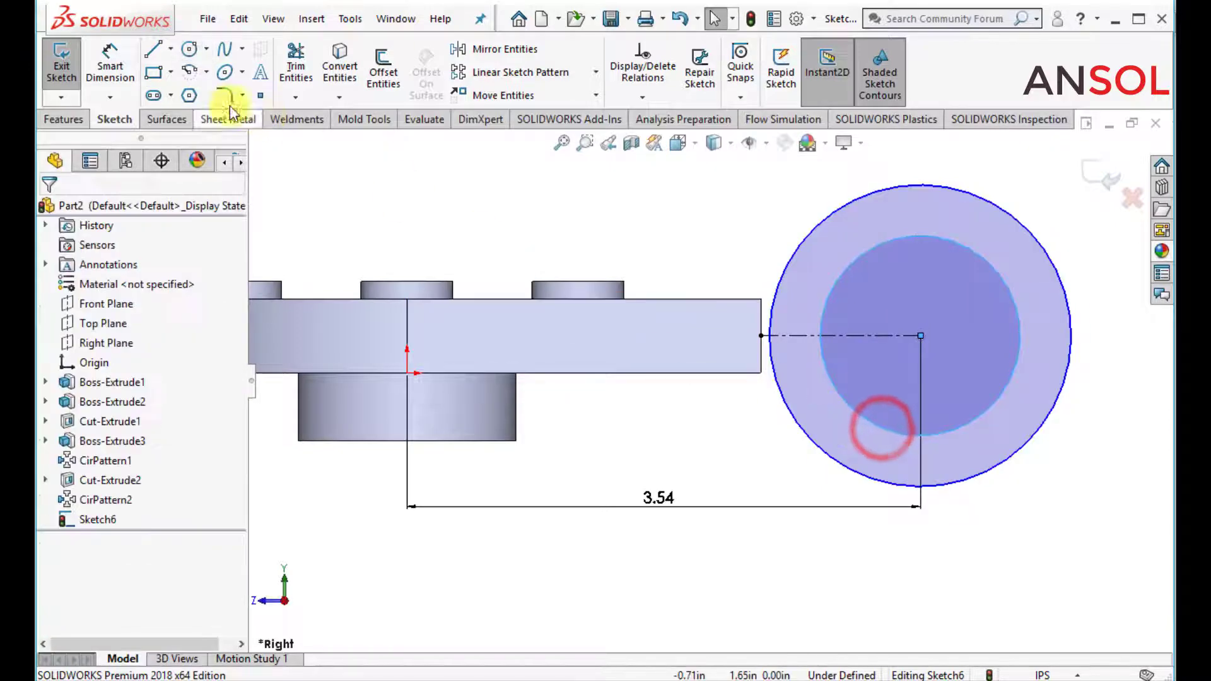
# Dimension the outer circle to 2.52 in and the inner circle to 1.89 in diameter.
pyautogui.click(108, 58)
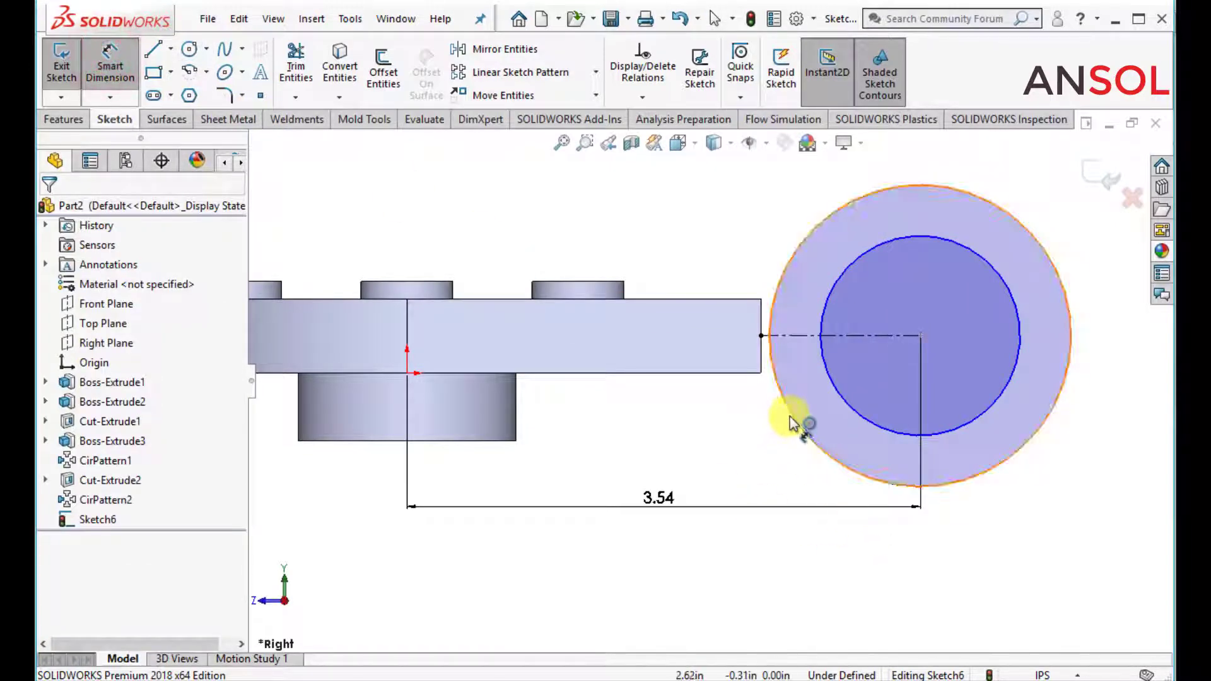
pyautogui.click(758, 442)
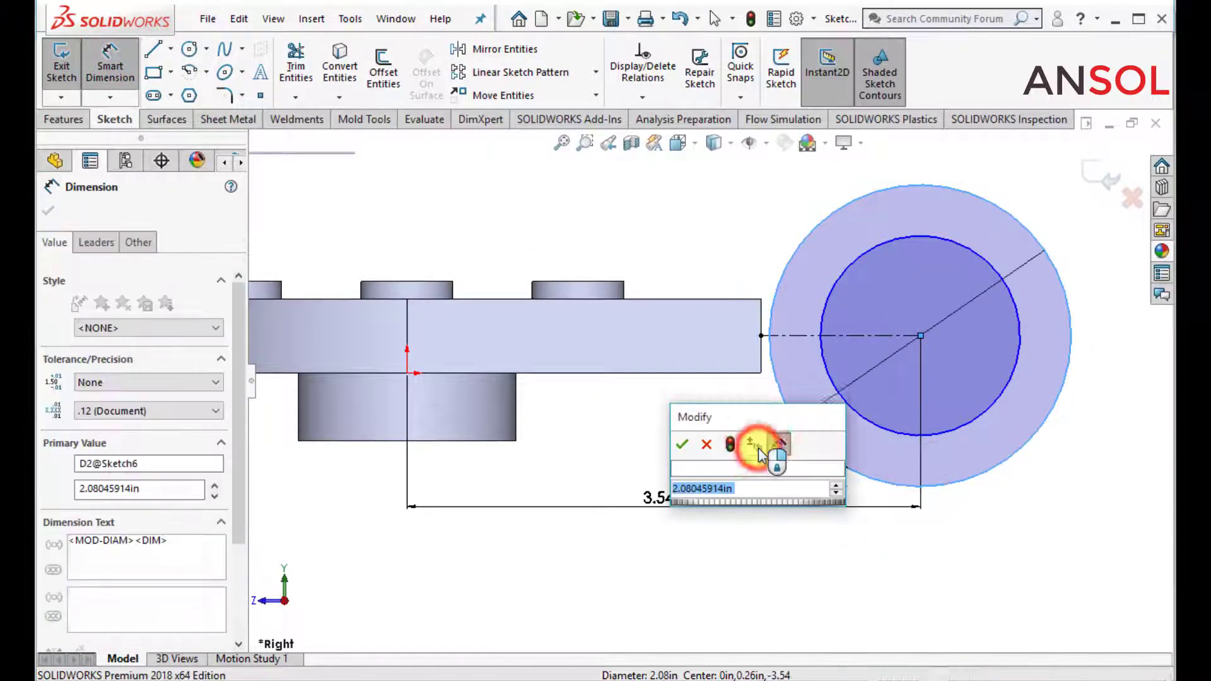
pyautogui.write('2')
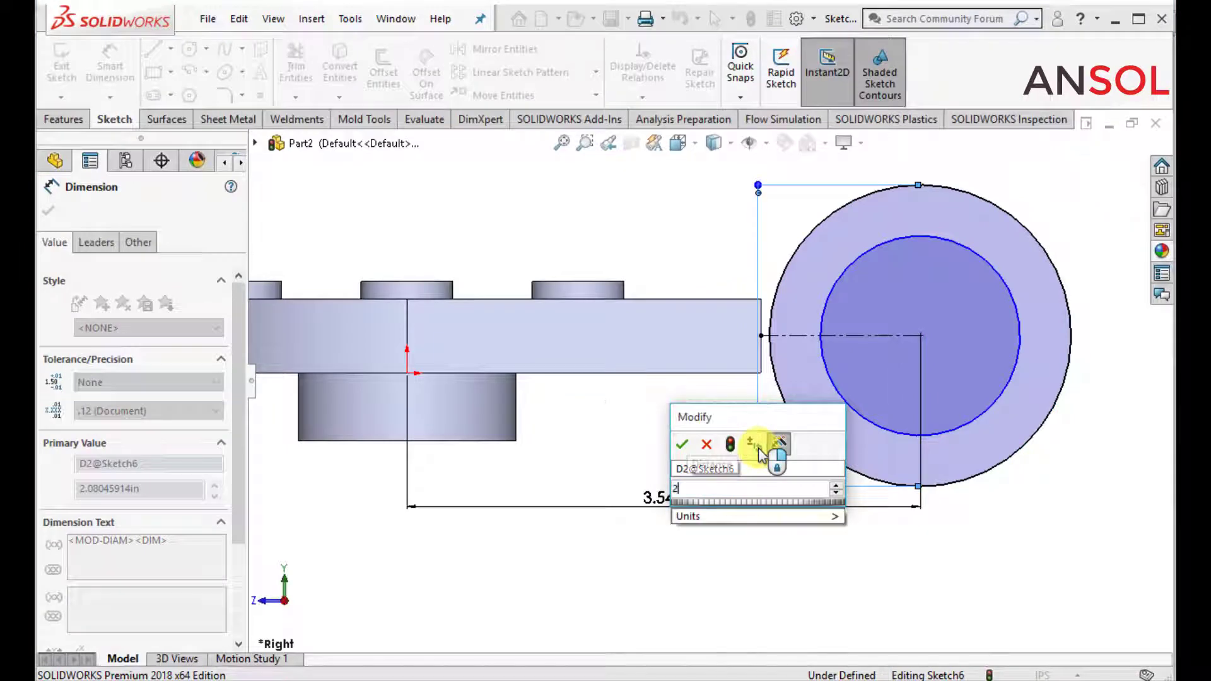
pyautogui.write('.52')
pyautogui.press('Return')
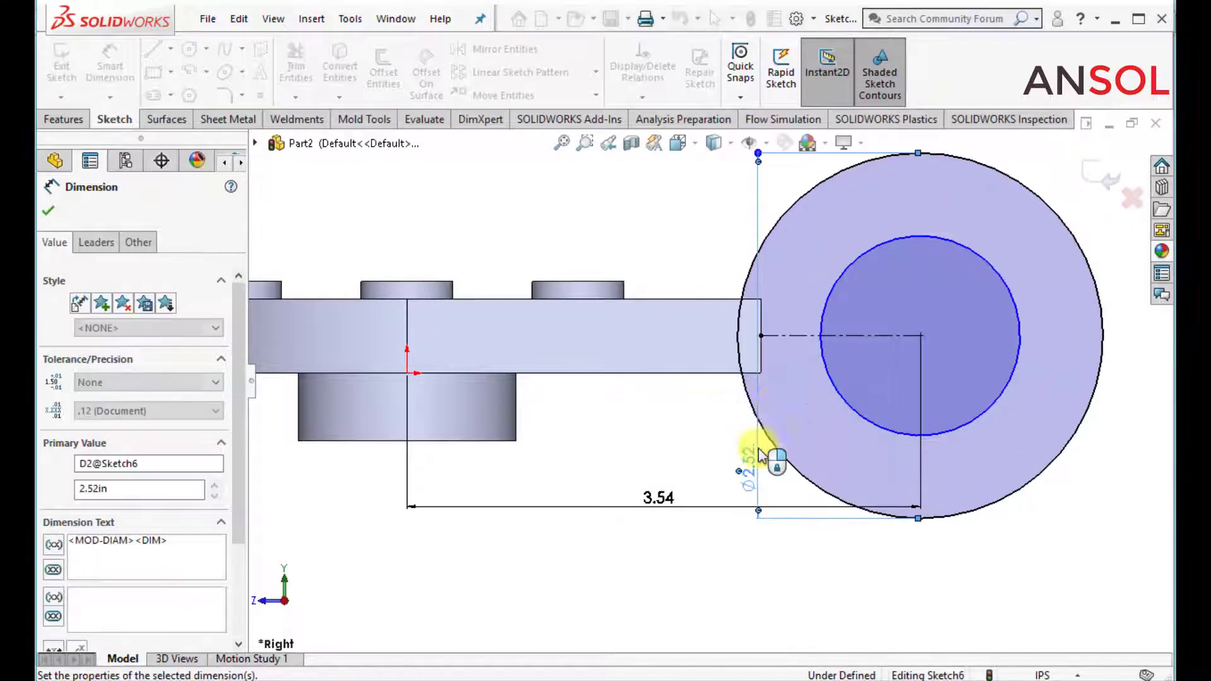
pyautogui.click(869, 422)
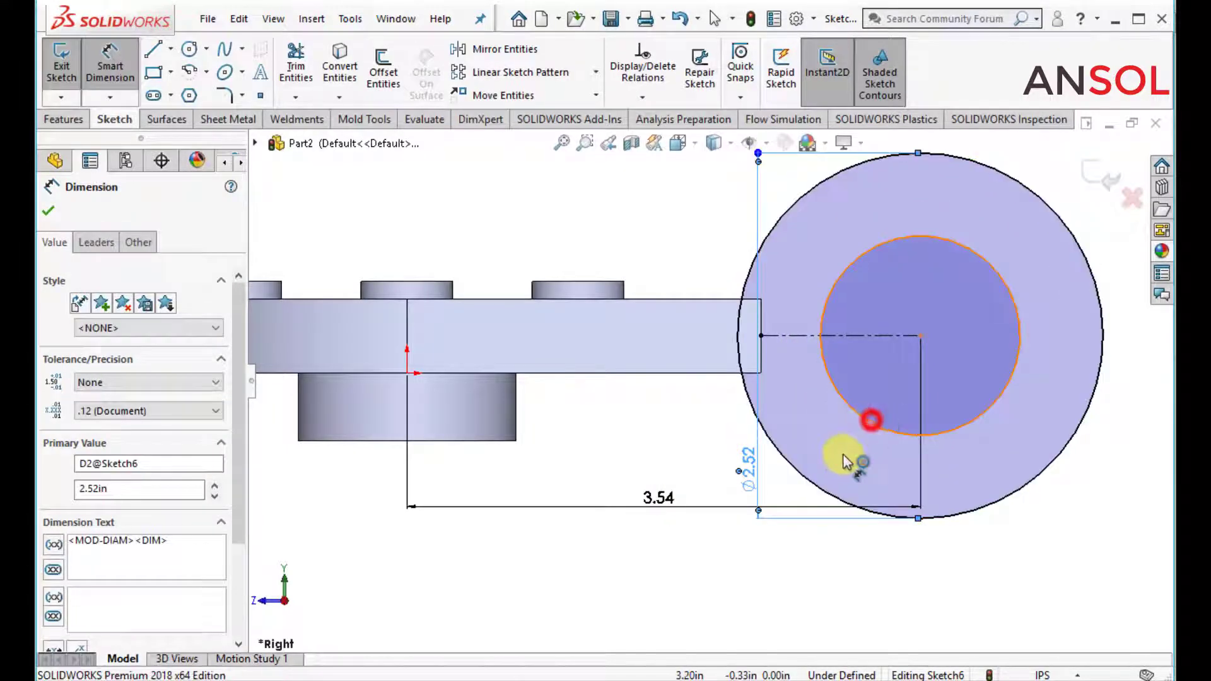
pyautogui.click(773, 561)
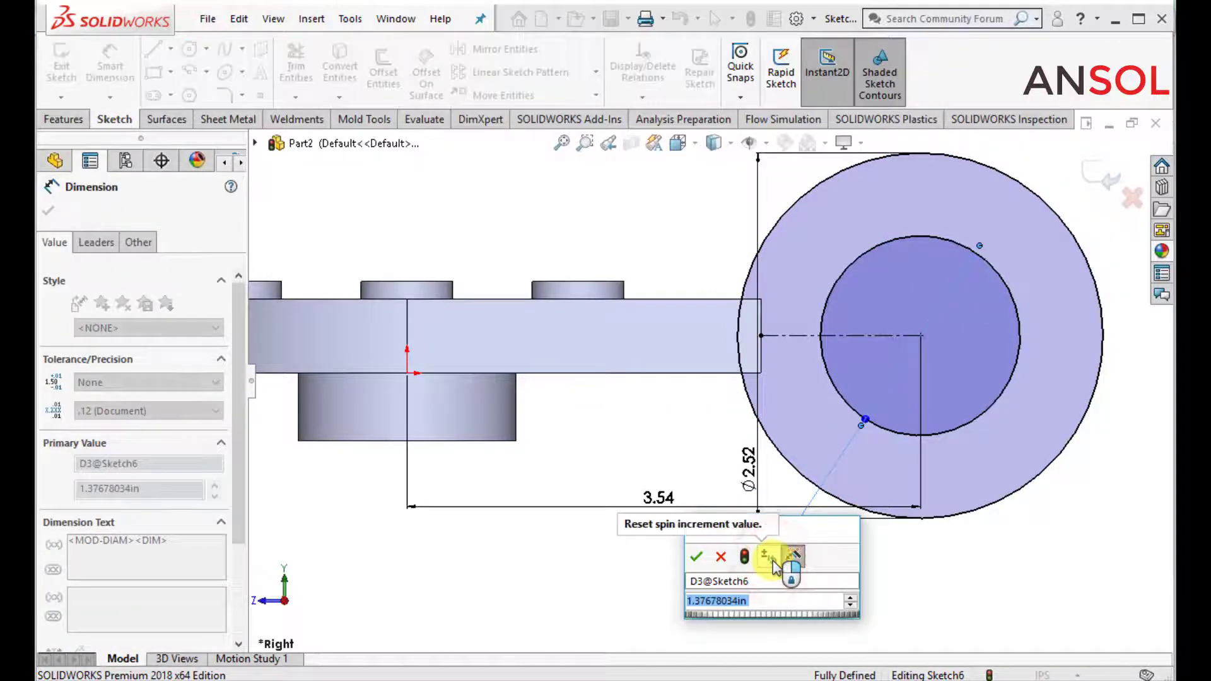
pyautogui.write('1.89')
pyautogui.press('Return')
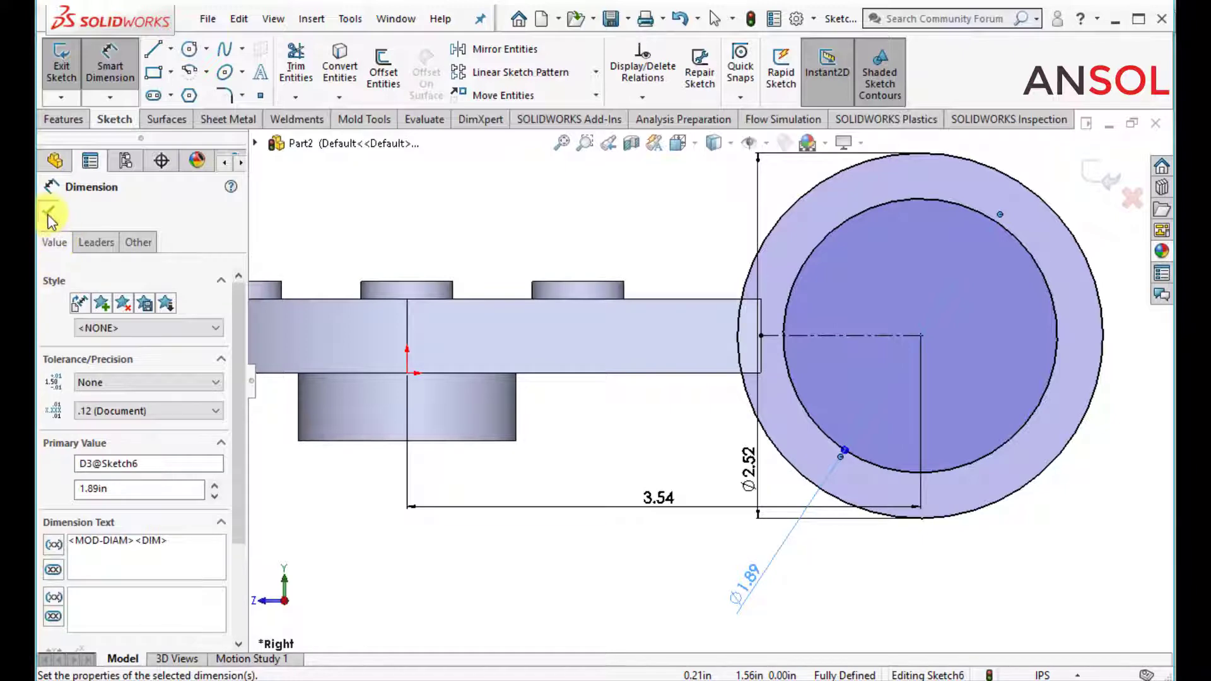
pyautogui.click(50, 213)
# Finish the ring sketch and extrude it up to the plate's long straight side face.
pyautogui.scroll(3, 627, 319)
pyautogui.moveTo(643, 292); pyautogui.dragTo(676, 405, button='middle')
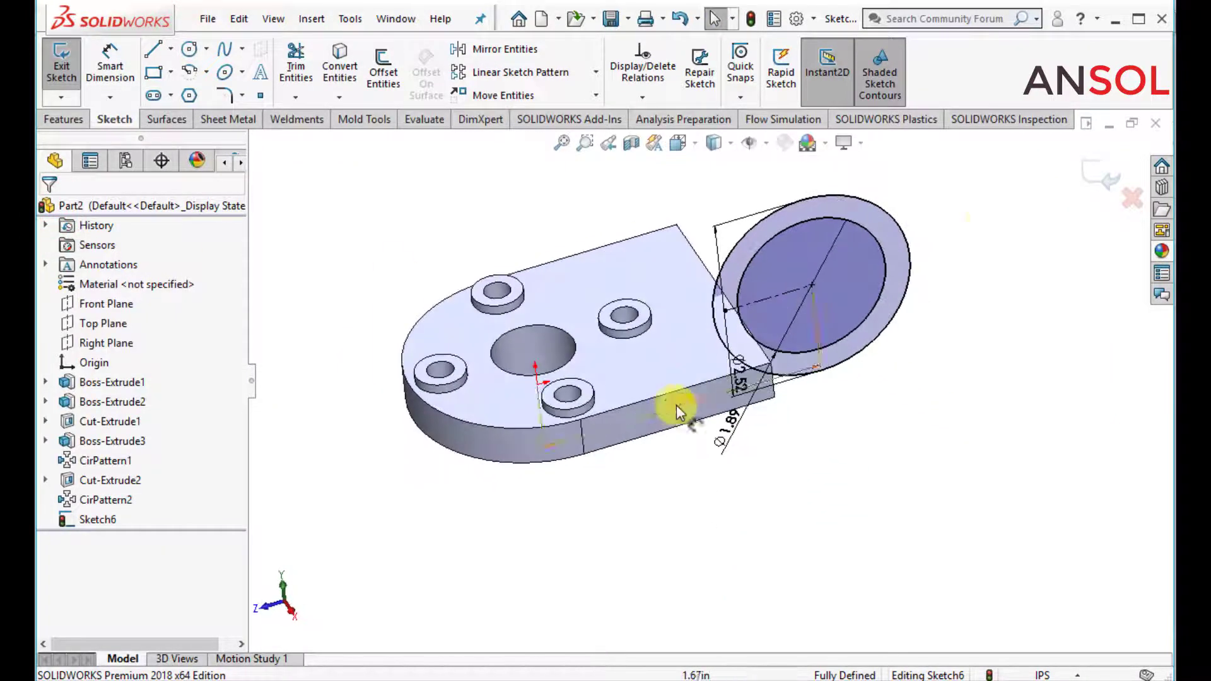
pyautogui.click(1096, 179)
pyautogui.moveTo(797, 481)
pyautogui.mouseDown(button='middle')
pyautogui.moveTo(725, 435)
pyautogui.moveTo(718, 413)
pyautogui.moveTo(748, 418)
pyautogui.mouseUp(button='middle')
pyautogui.click(69, 66)
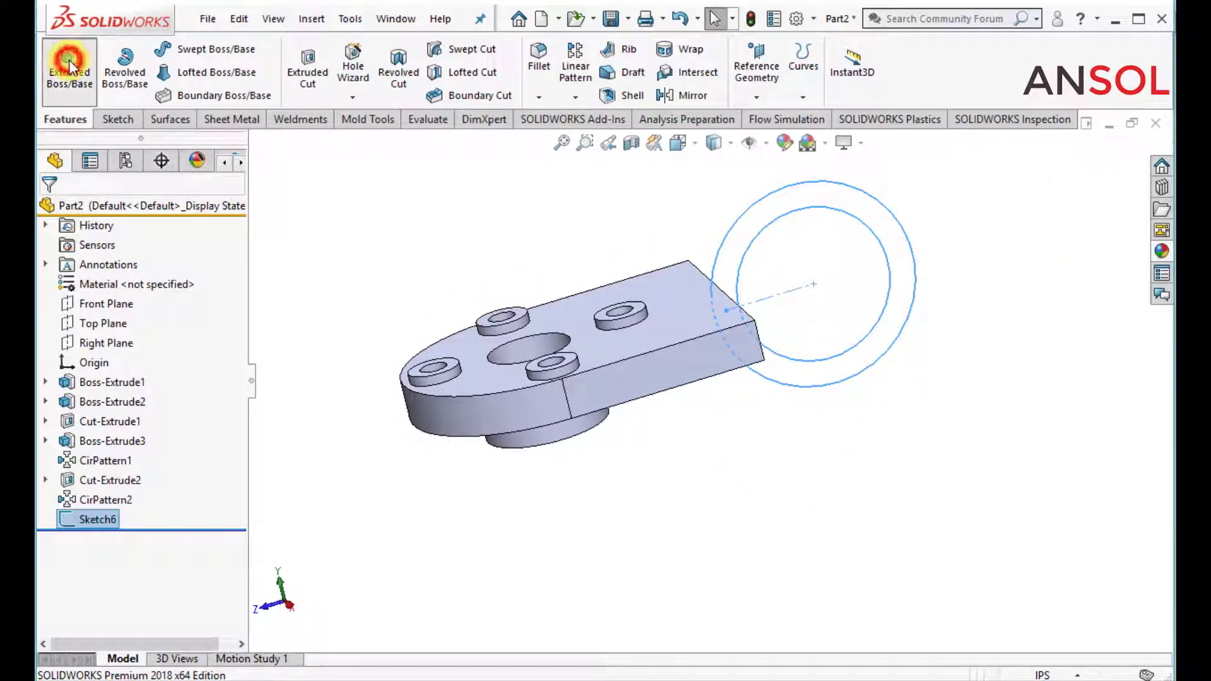
pyautogui.click(146, 319)
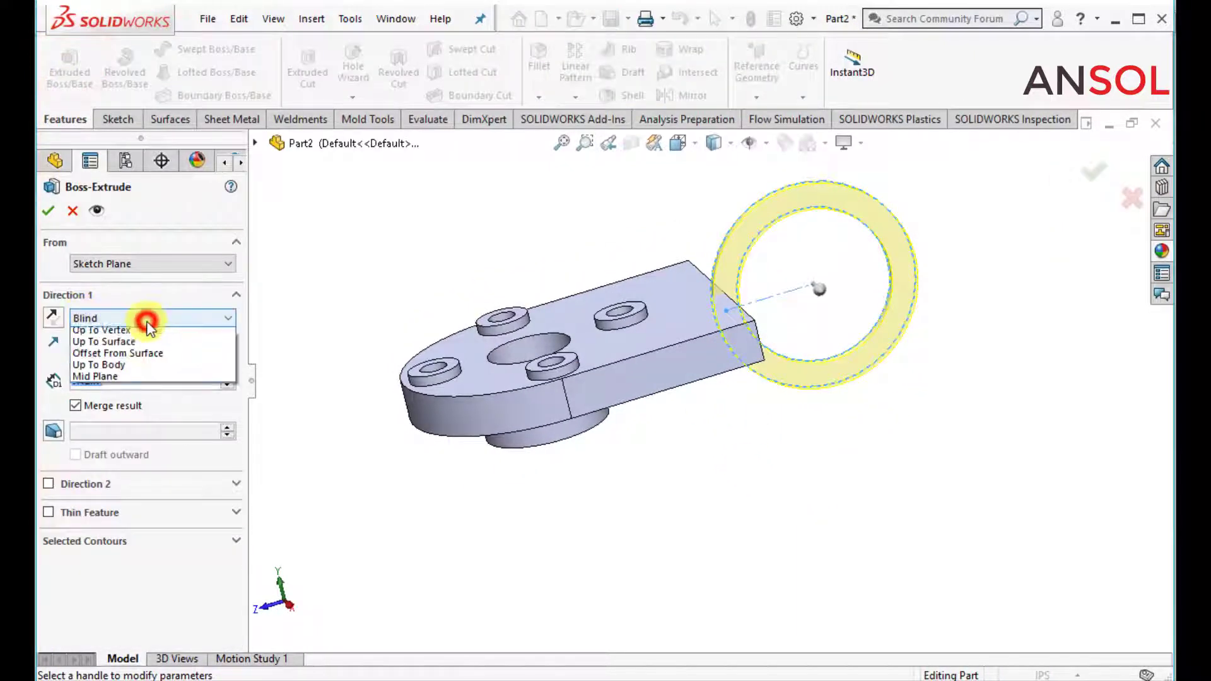
pyautogui.click(111, 369)
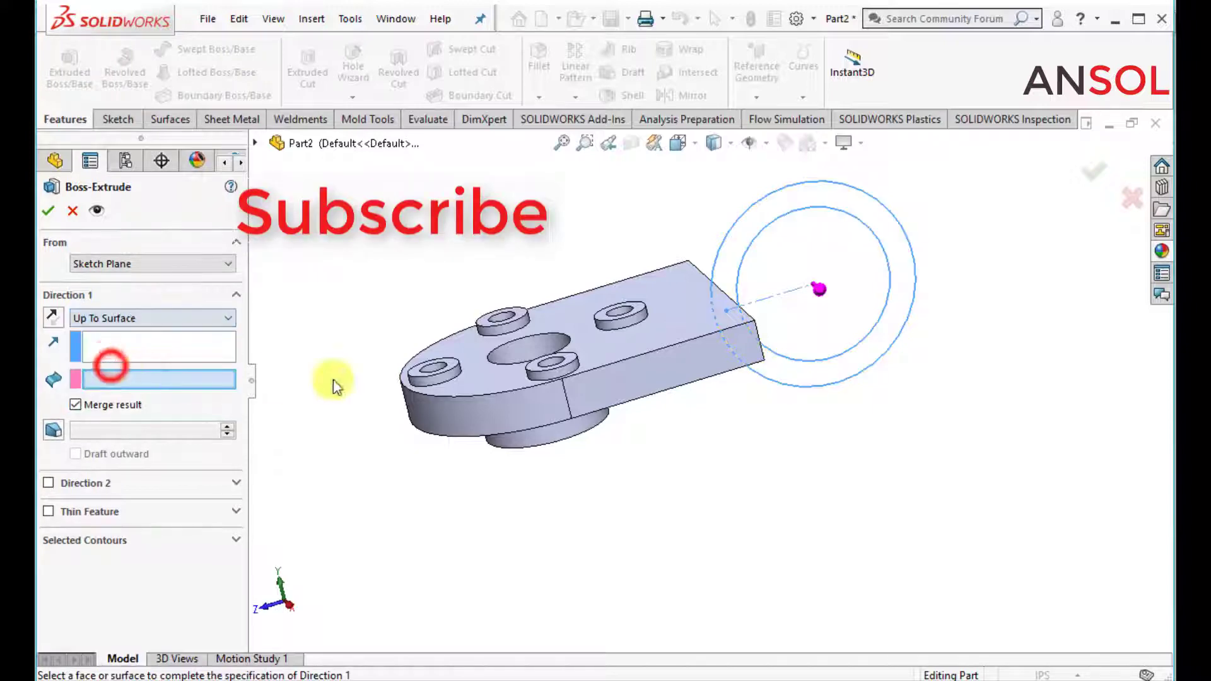
pyautogui.click(618, 385)
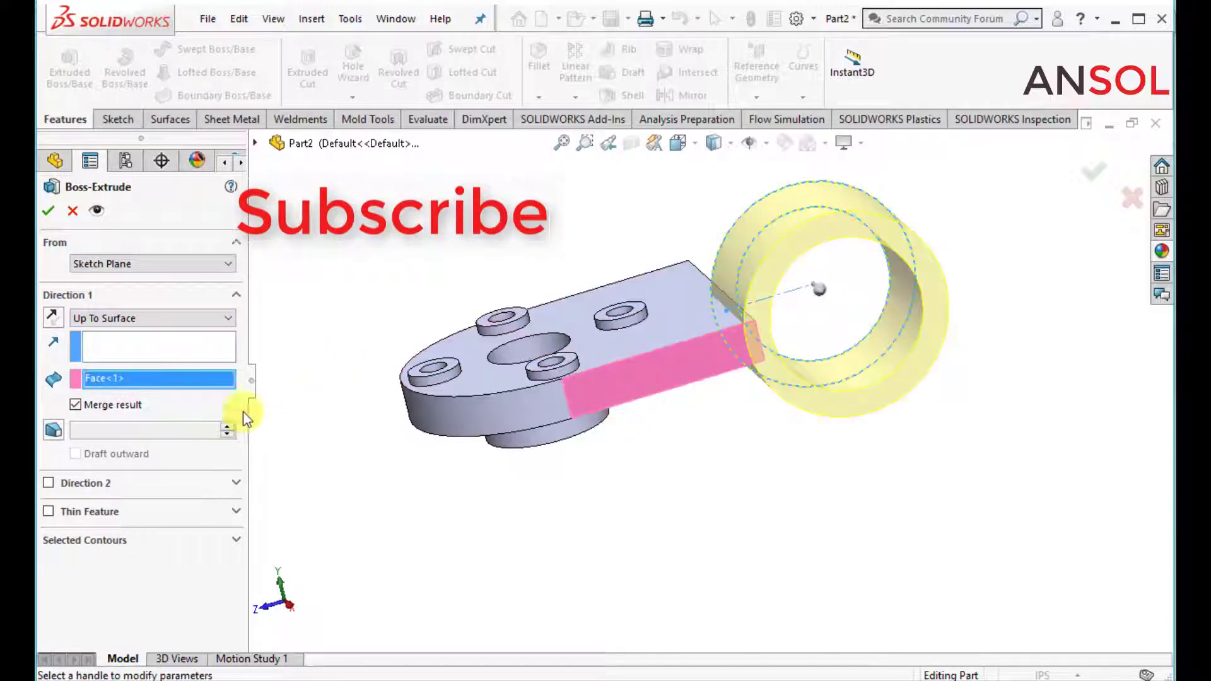
# Add a second extrusion direction up to the plate's opposite side face and complete the tubular boss.
pyautogui.click(48, 483)
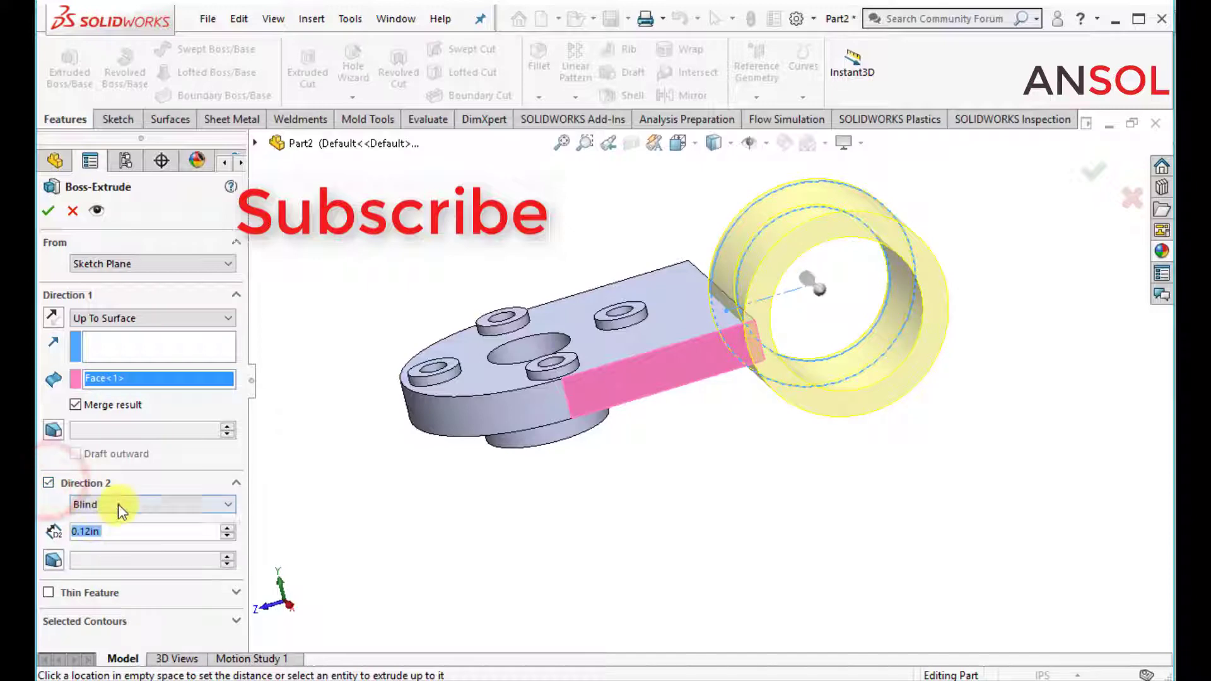
pyautogui.click(119, 504)
pyautogui.click(118, 559)
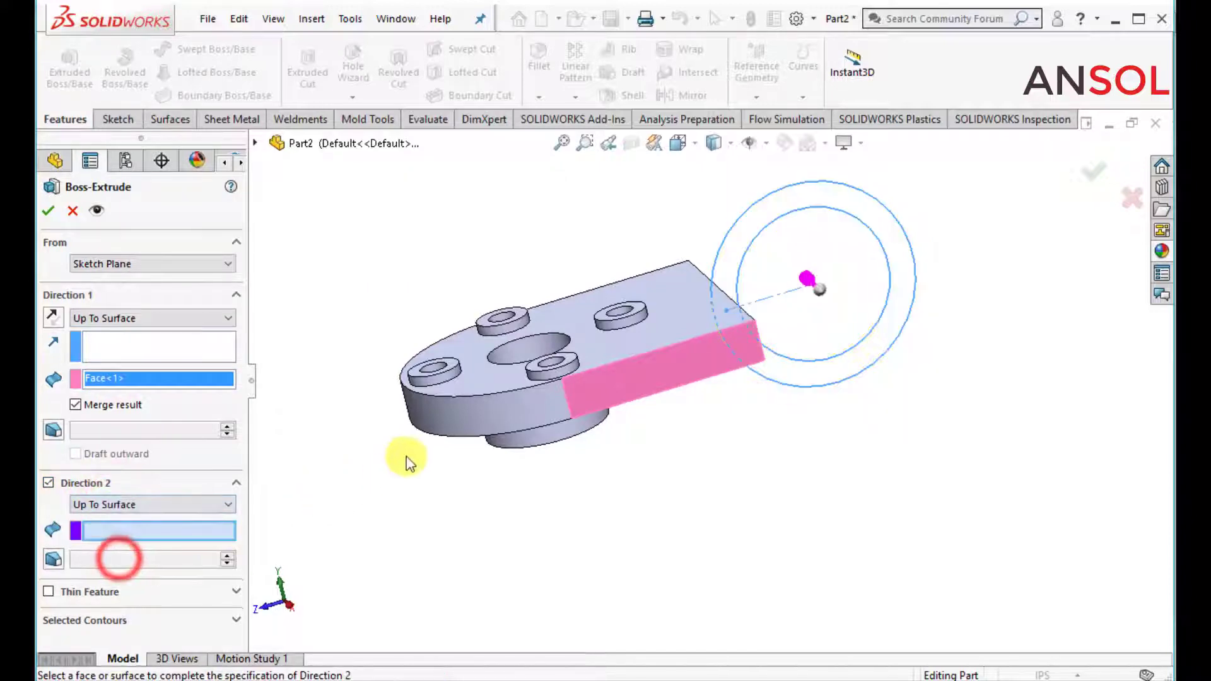
pyautogui.moveTo(406, 462)
pyautogui.mouseDown(button='middle')
pyautogui.moveTo(527, 438)
pyautogui.moveTo(590, 480)
pyautogui.mouseUp(button='middle')
pyautogui.click(569, 328)
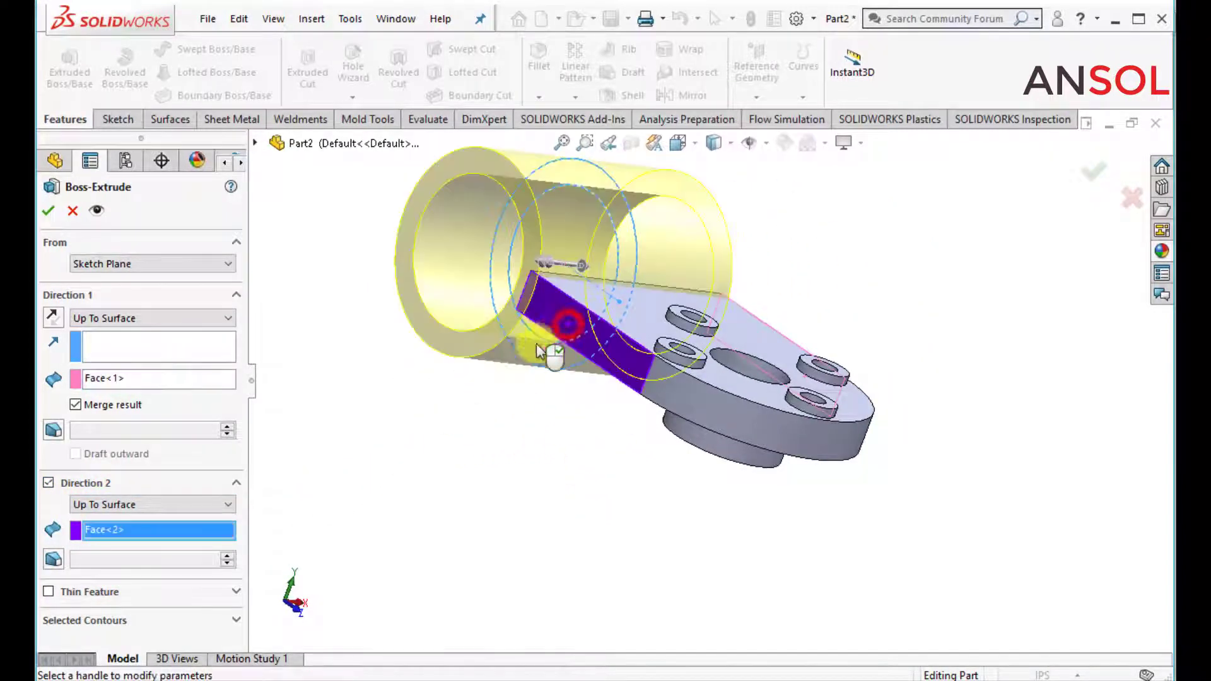
pyautogui.moveTo(555, 346); pyautogui.dragTo(698, 399, button='middle')
pyautogui.moveTo(760, 363); pyautogui.dragTo(757, 330, button='middle')
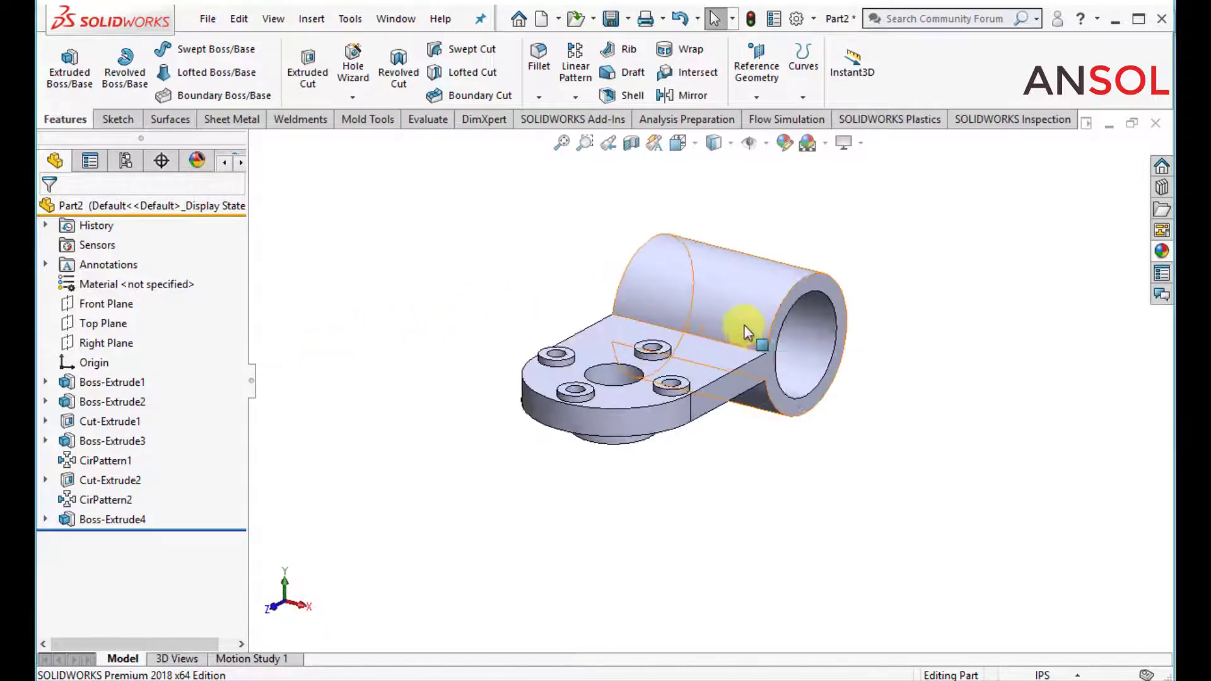
pyautogui.scroll(-2, 693, 350)
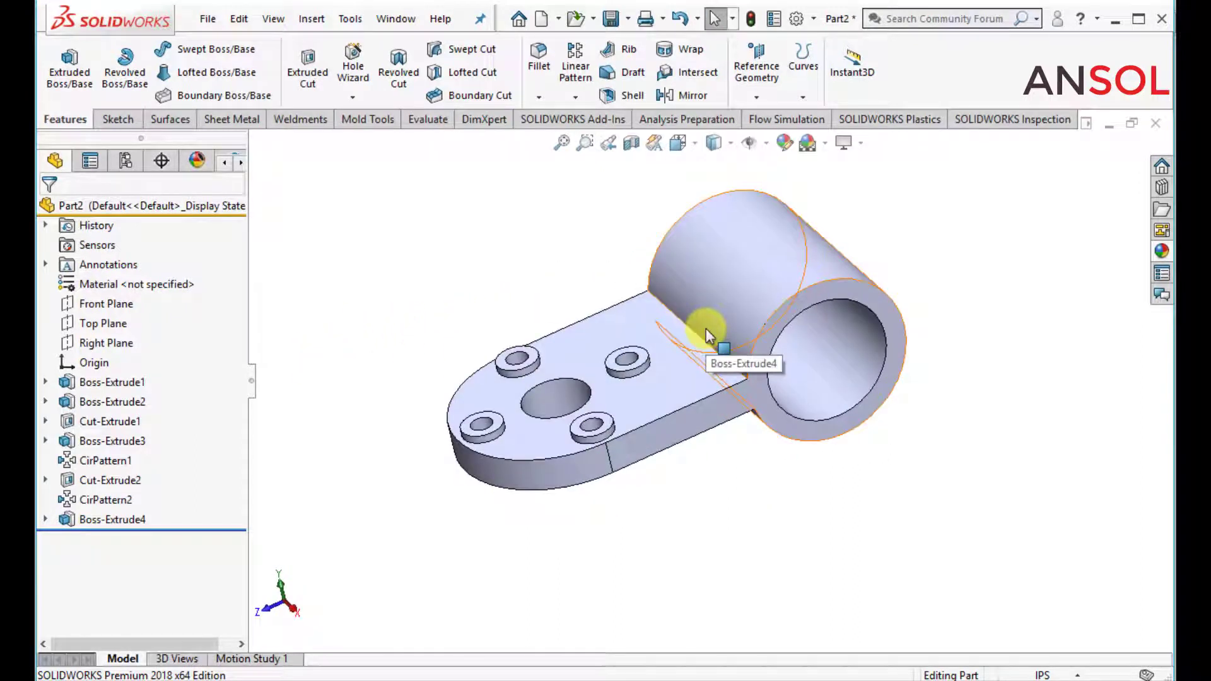
# Start a zonal section view of the part with the Right Plane as the first section plane.
pyautogui.click(631, 142)
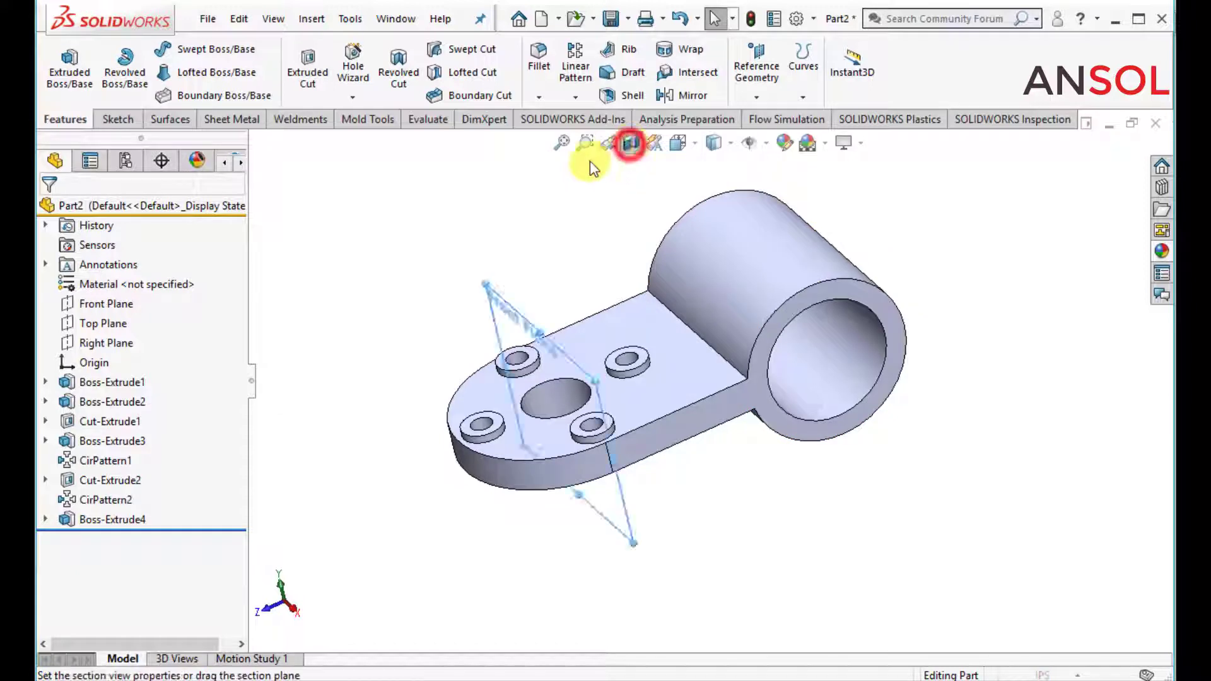
pyautogui.click(76, 337)
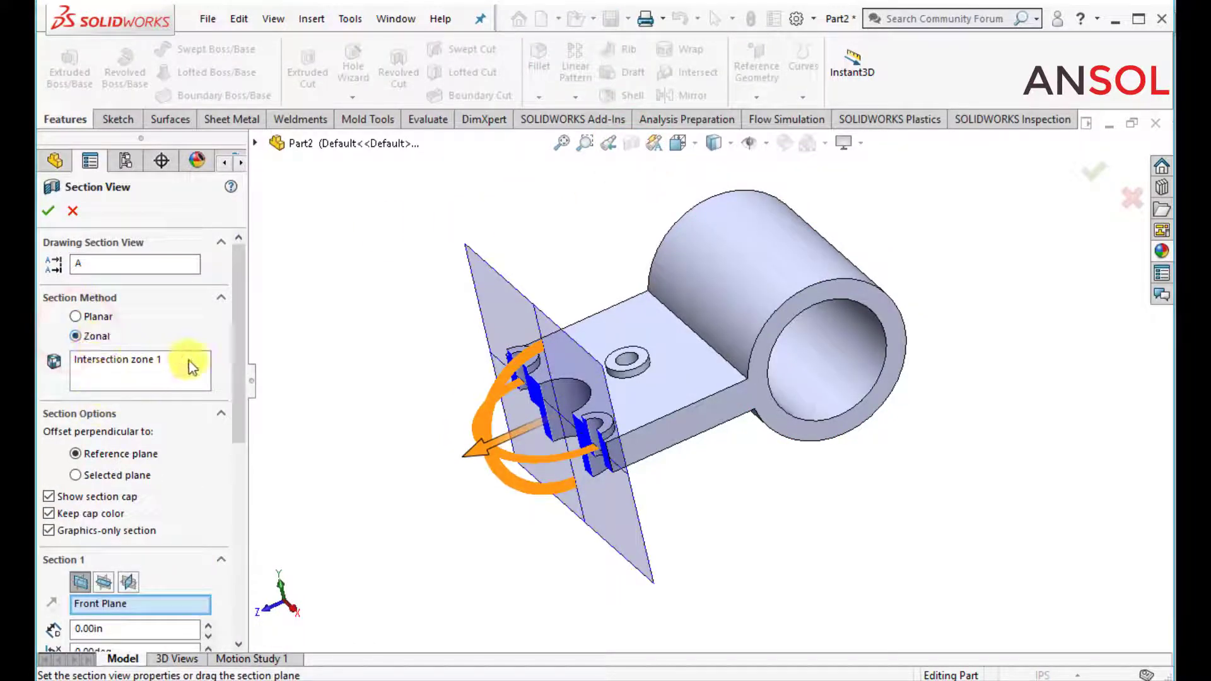
pyautogui.click(256, 143)
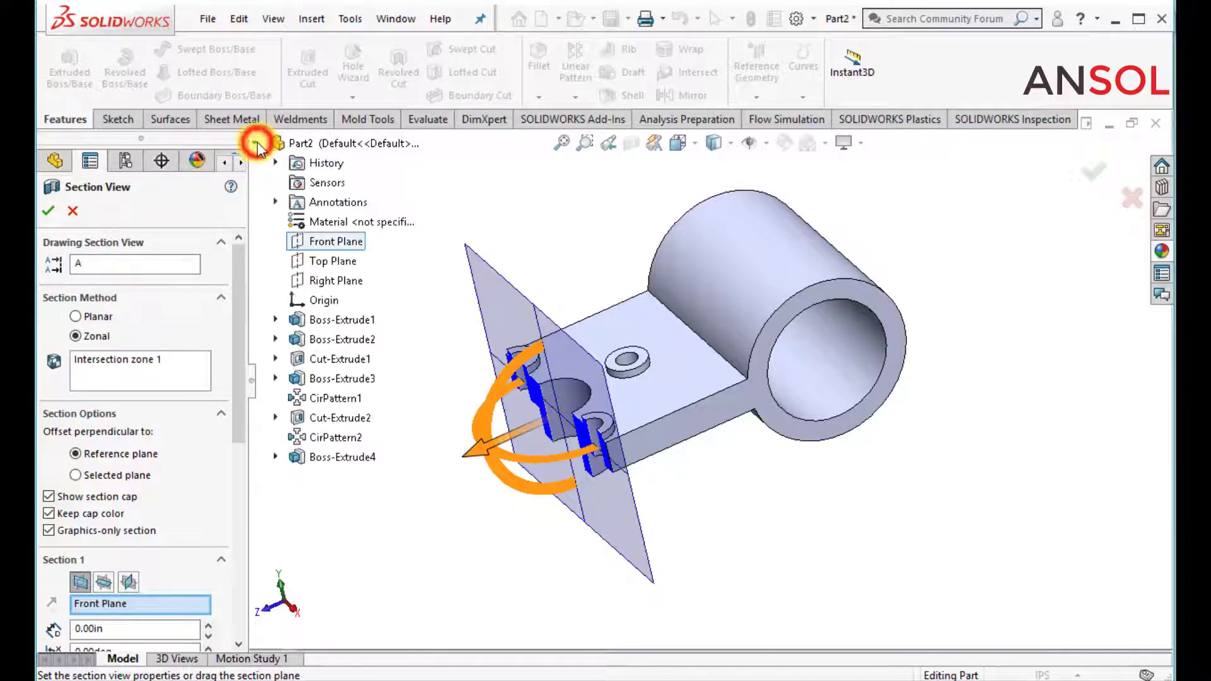
pyautogui.click(320, 280)
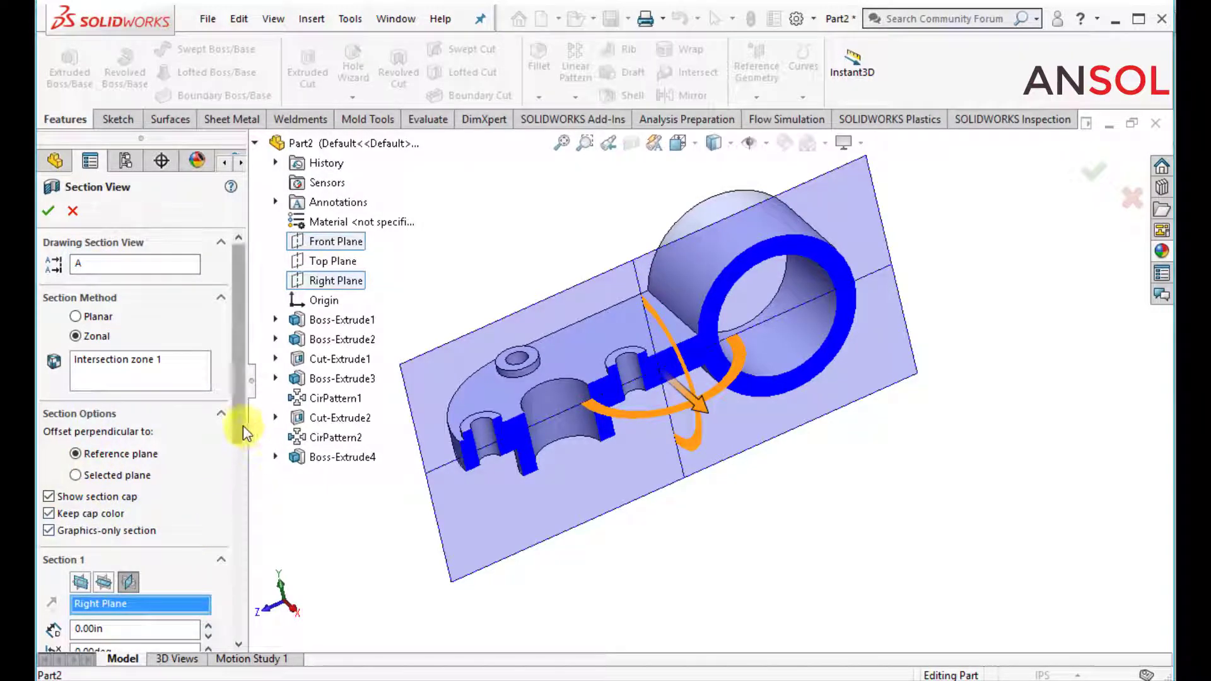
# Add a second section on the Front Plane and offset it about -3.53 in, through the middle of the tubular boss.
pyautogui.moveTo(243, 425); pyautogui.dragTo(243, 558)
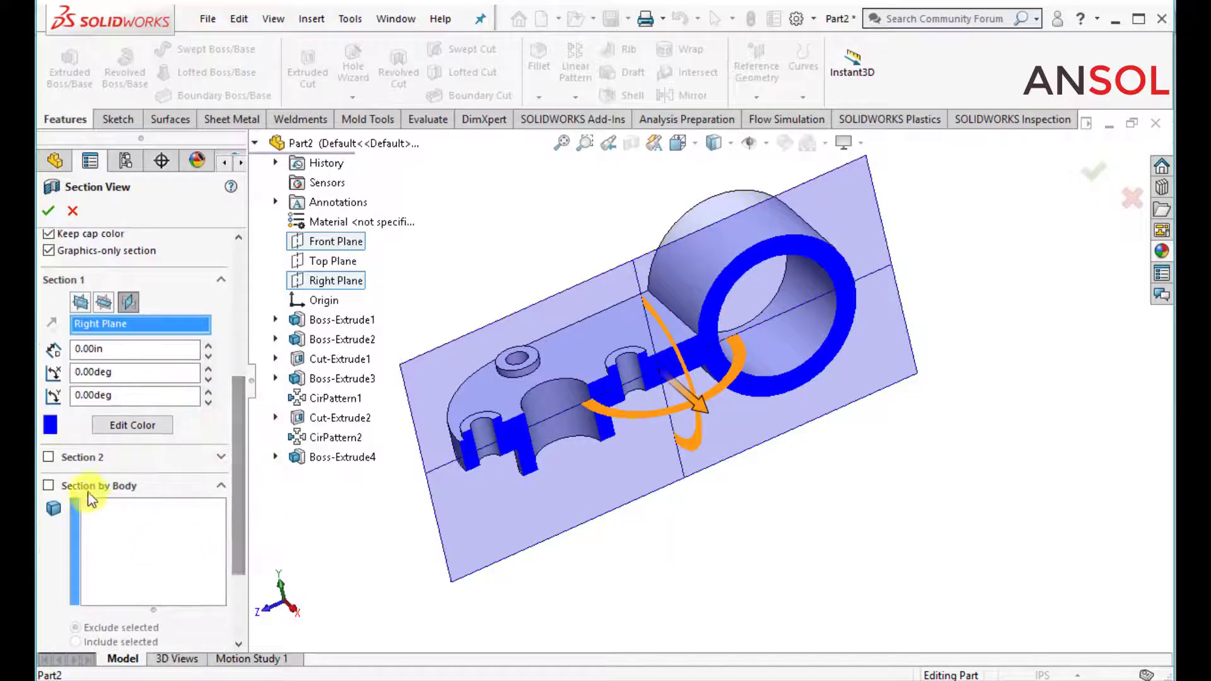
pyautogui.click(48, 457)
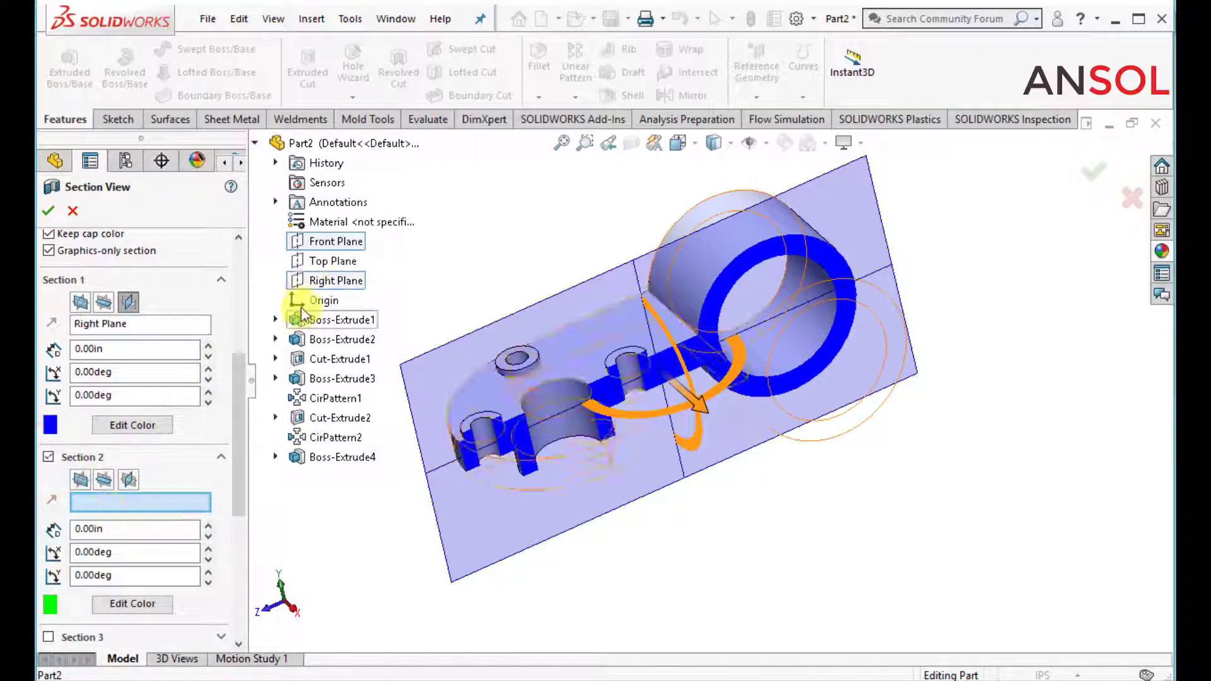
pyautogui.click(318, 274)
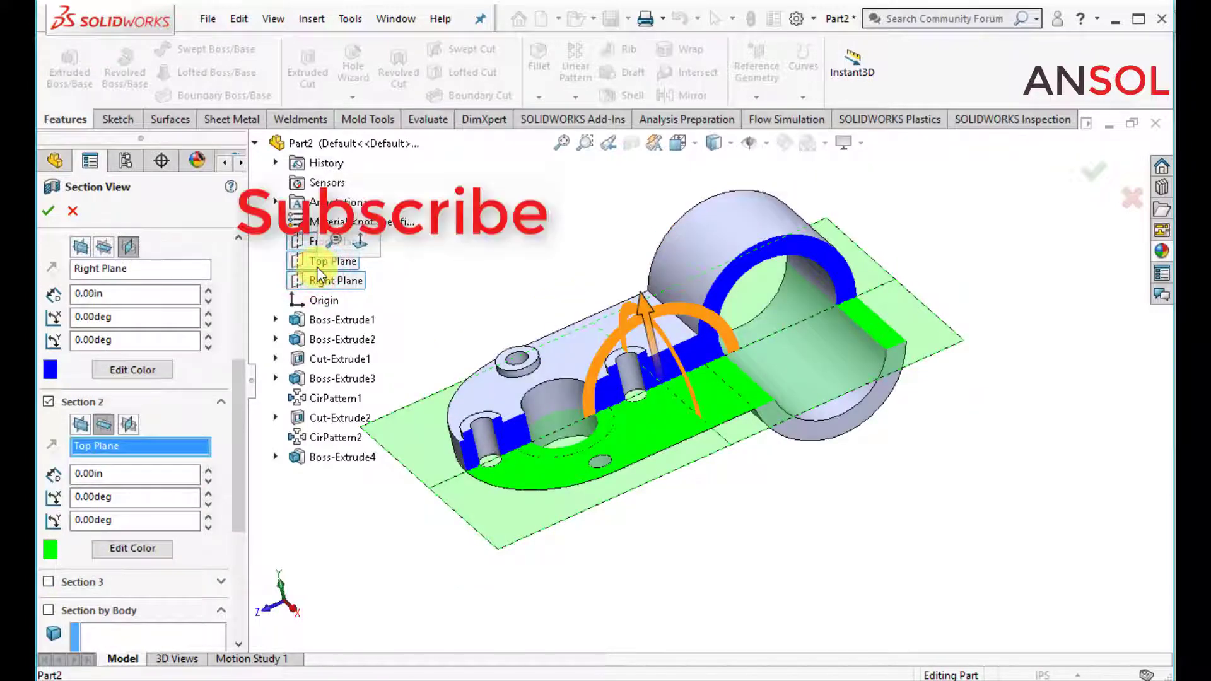
pyautogui.moveTo(562, 324); pyautogui.dragTo(667, 331, button='middle')
pyautogui.scroll(-2, 679, 380)
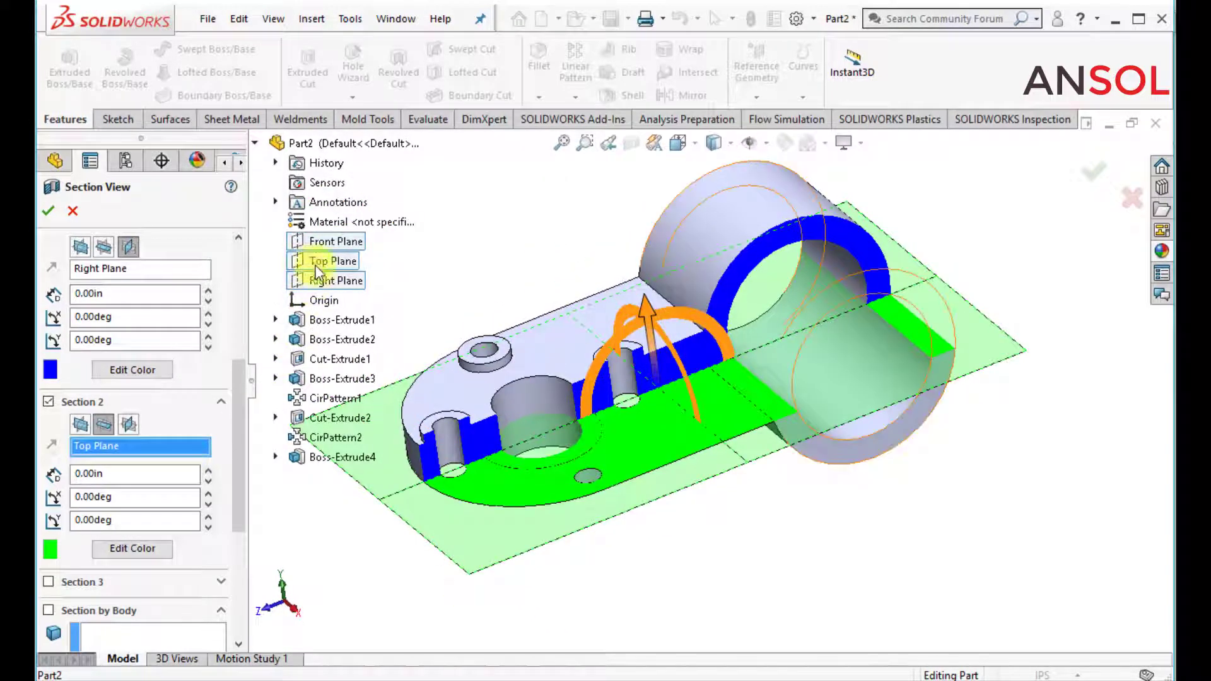
pyautogui.click(318, 244)
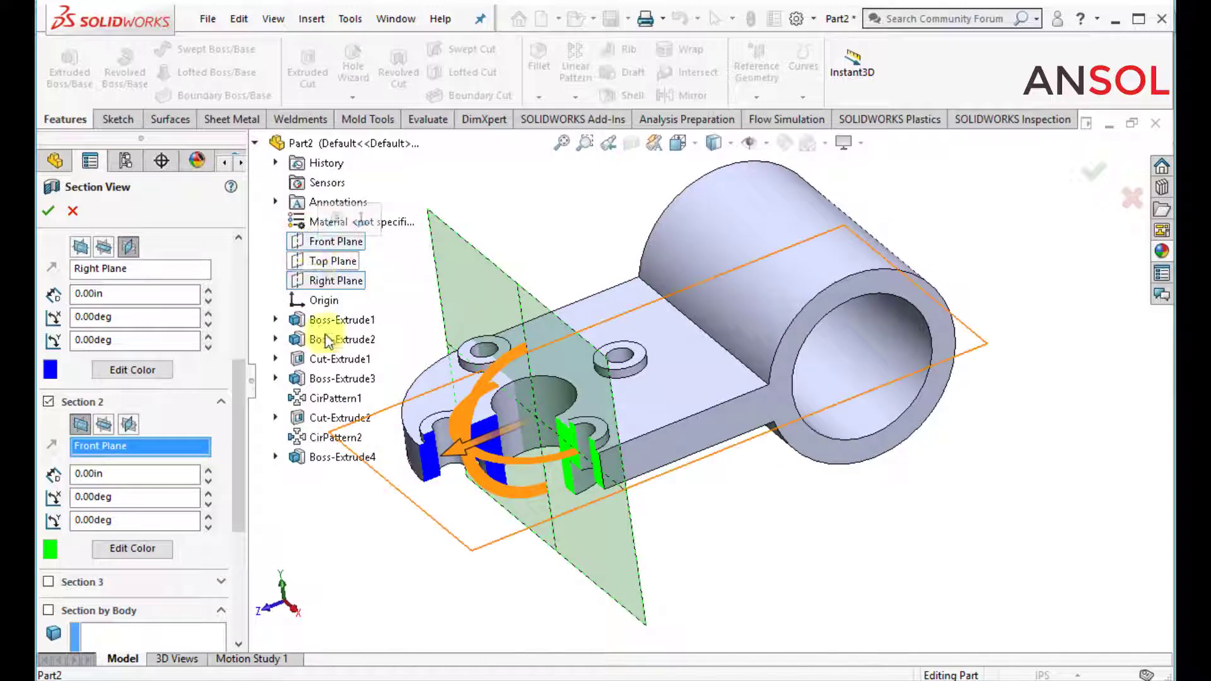
pyautogui.moveTo(462, 456); pyautogui.dragTo(744, 400)
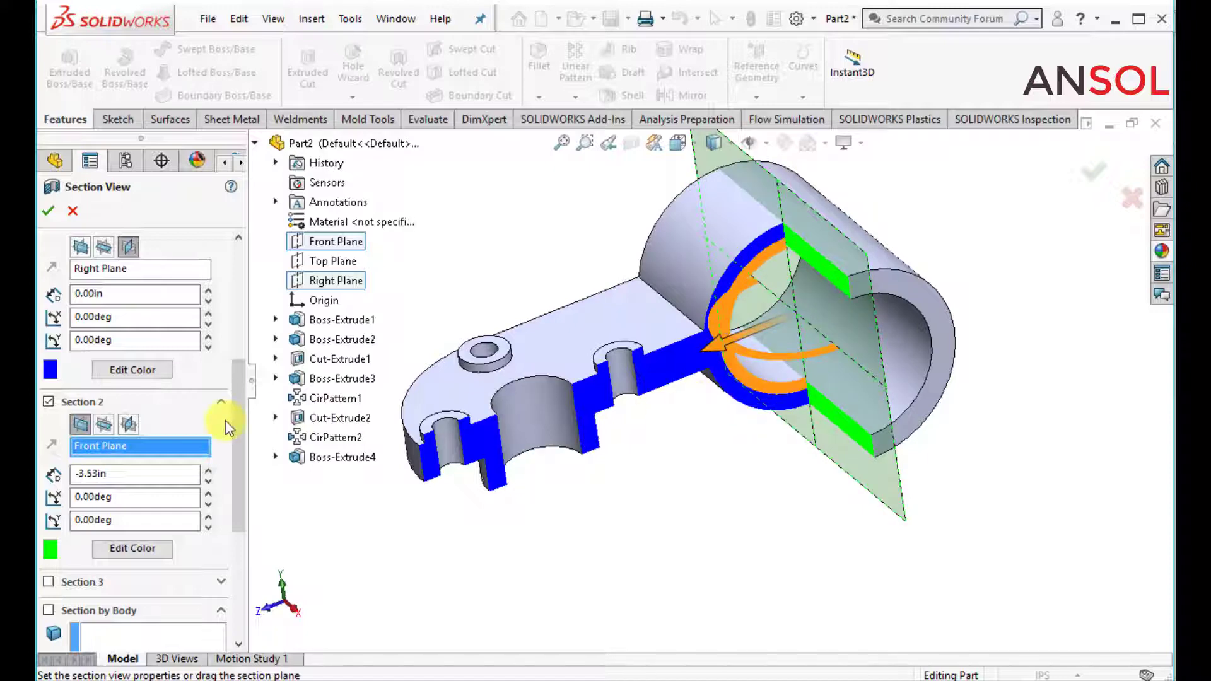
# Add a third section on the Top Plane and apply the section view.
pyautogui.moveTo(236, 420); pyautogui.dragTo(237, 494)
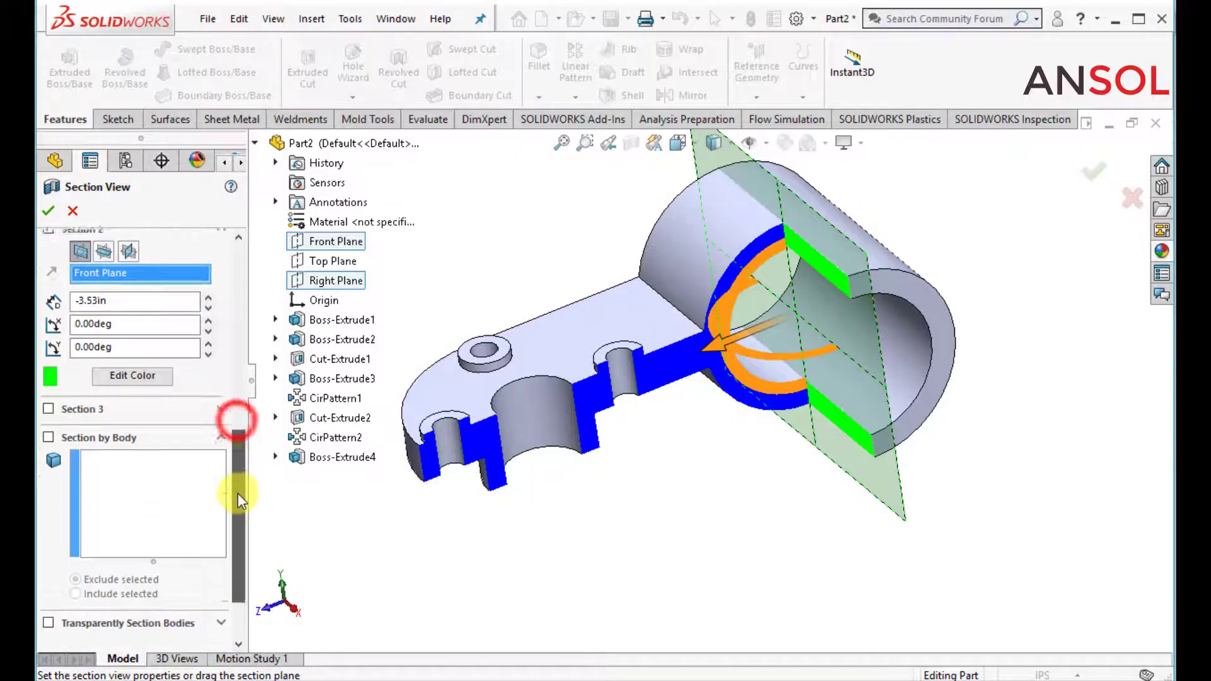
pyautogui.click(48, 409)
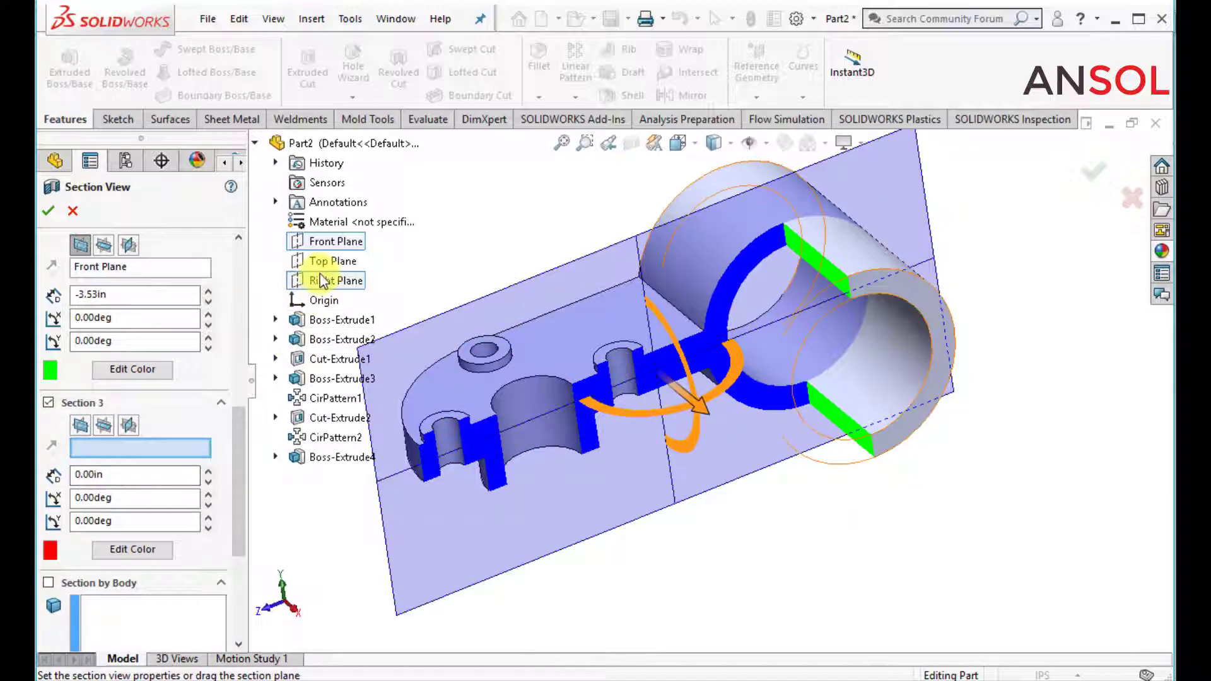
pyautogui.click(322, 261)
pyautogui.moveTo(689, 529); pyautogui.dragTo(576, 369, button='middle')
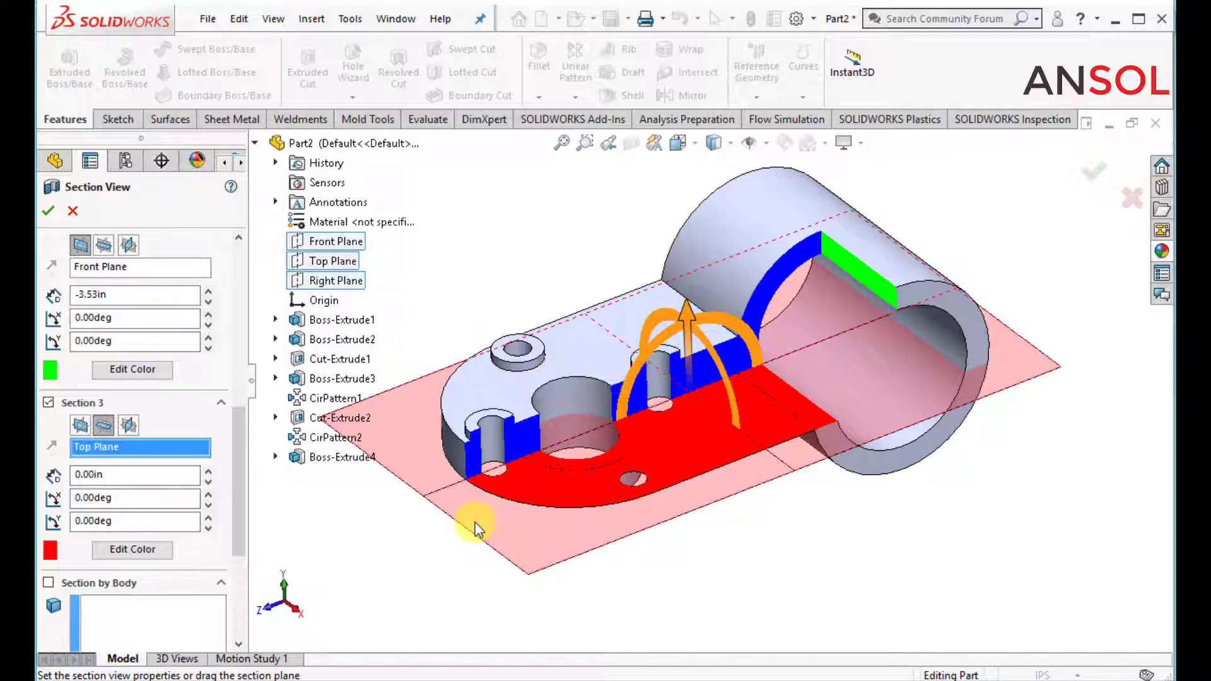
pyautogui.moveTo(473, 525)
pyautogui.mouseDown(button='middle')
pyautogui.moveTo(477, 397)
pyautogui.moveTo(473, 513)
pyautogui.mouseUp(button='middle')
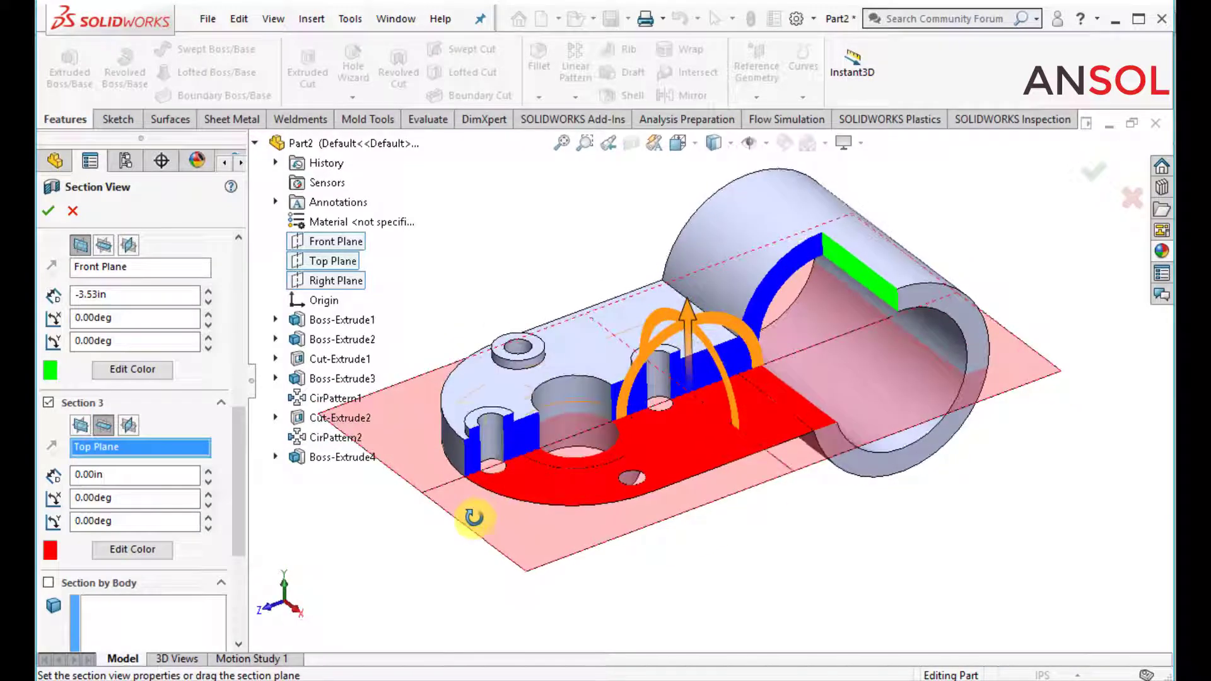
pyautogui.click(48, 214)
pyautogui.click(468, 241)
pyautogui.scroll(-1, 770, 320)
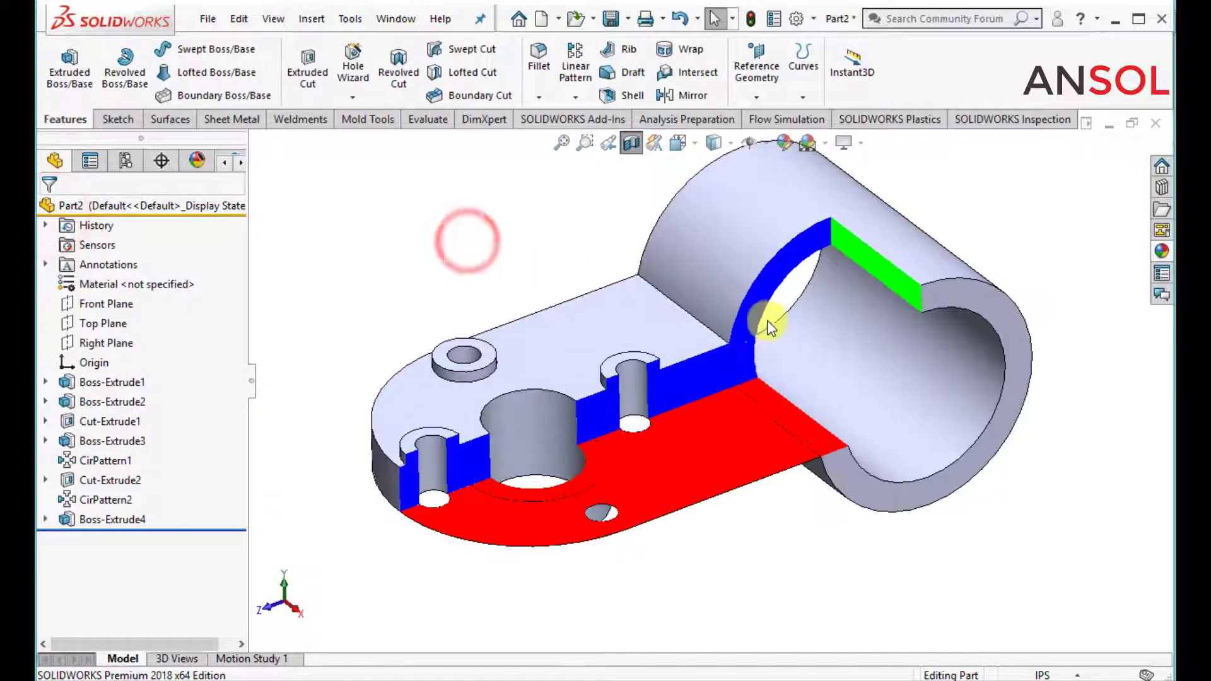
pyautogui.moveTo(599, 243); pyautogui.dragTo(547, 223, button='middle')
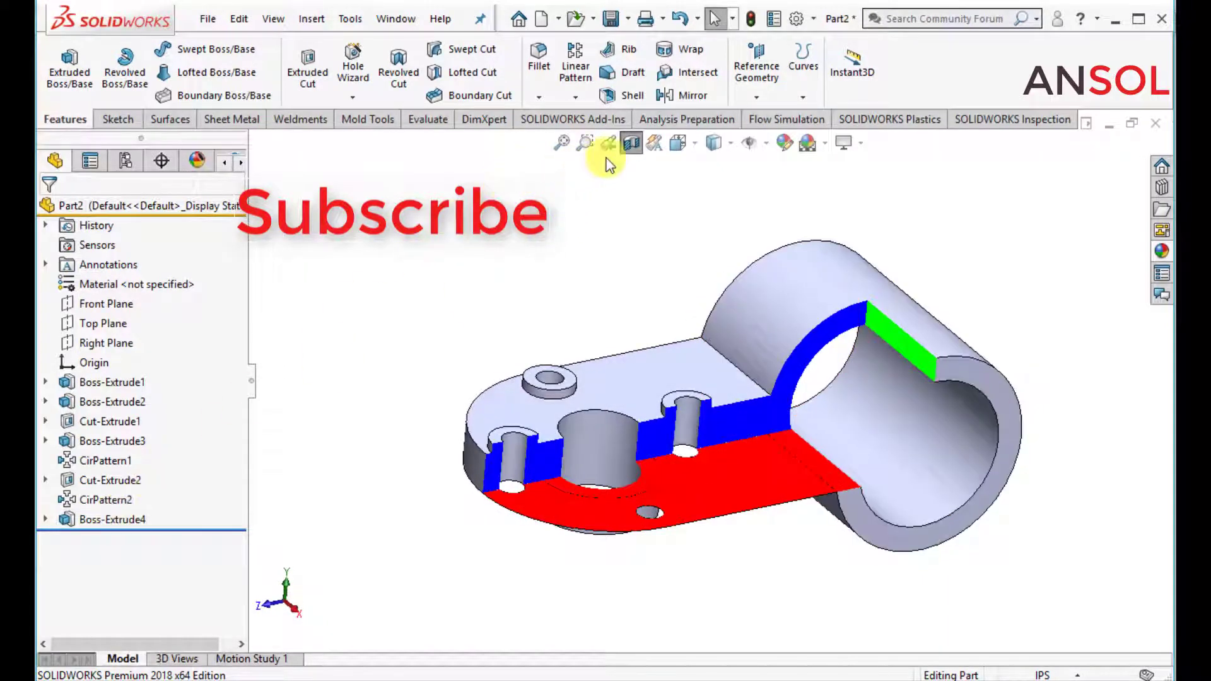
# Reopen the section view settings, offset the Top Plane section to about -0.16 in, and apply the change.
pyautogui.click(630, 145)
pyautogui.click(630, 145)
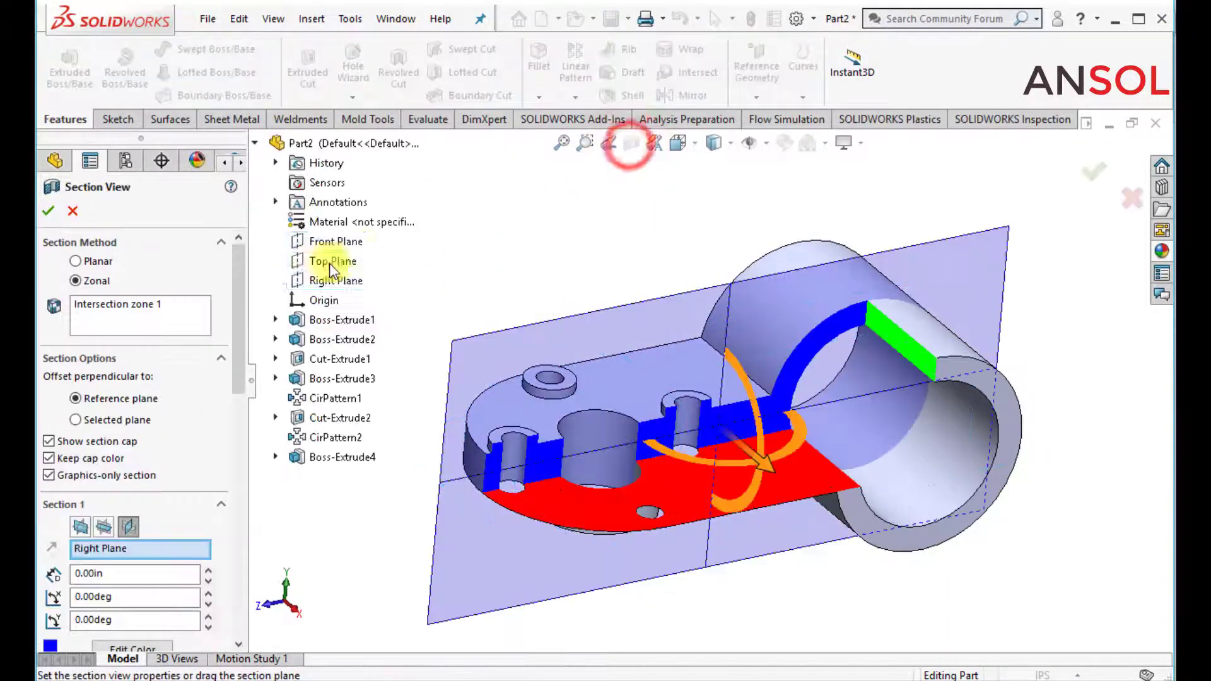
pyautogui.moveTo(241, 375); pyautogui.dragTo(237, 501)
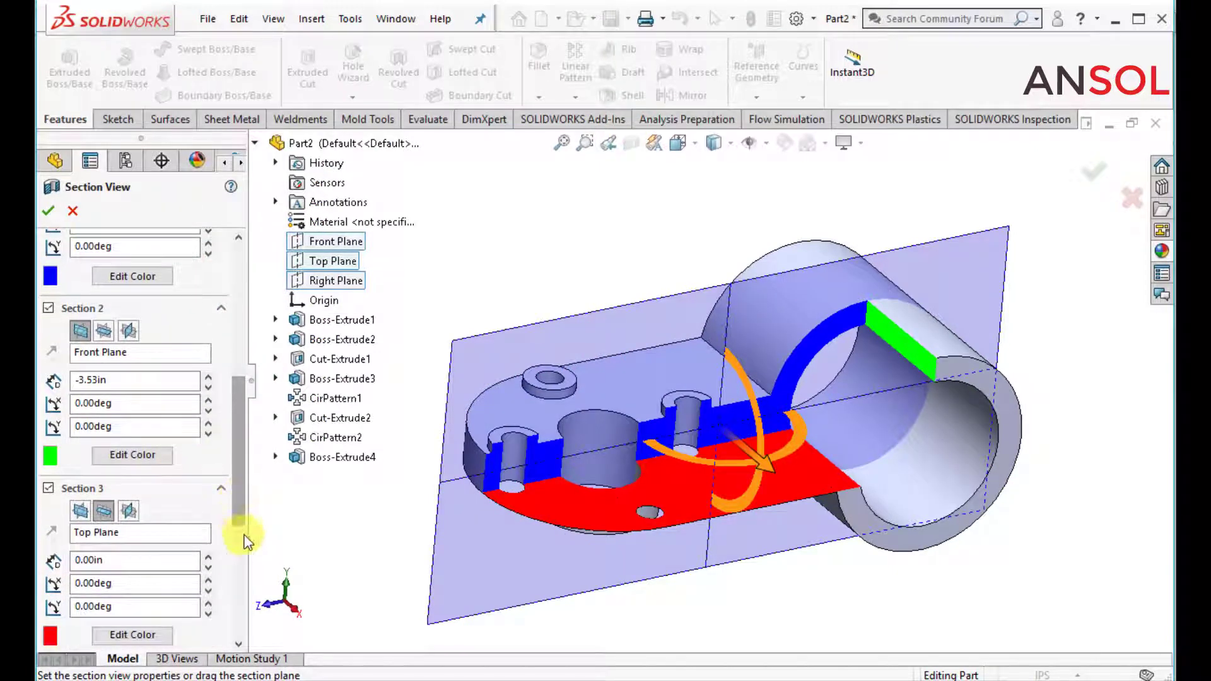
pyautogui.click(123, 541)
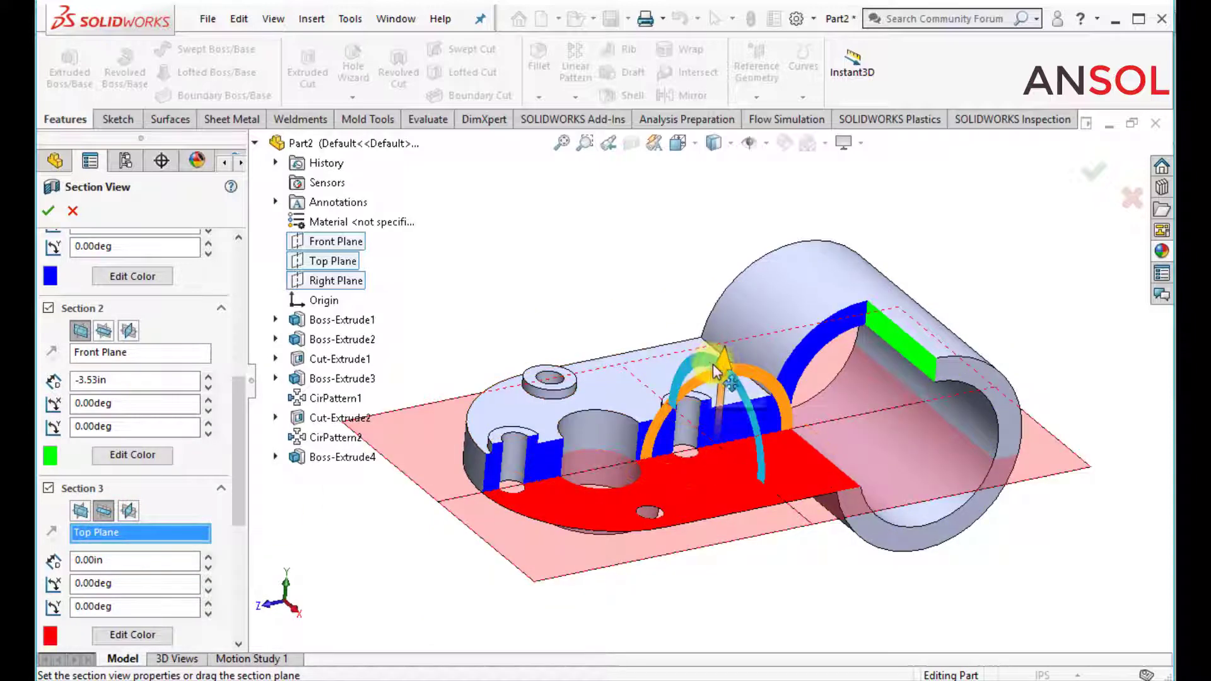
pyautogui.moveTo(722, 369); pyautogui.dragTo(720, 393)
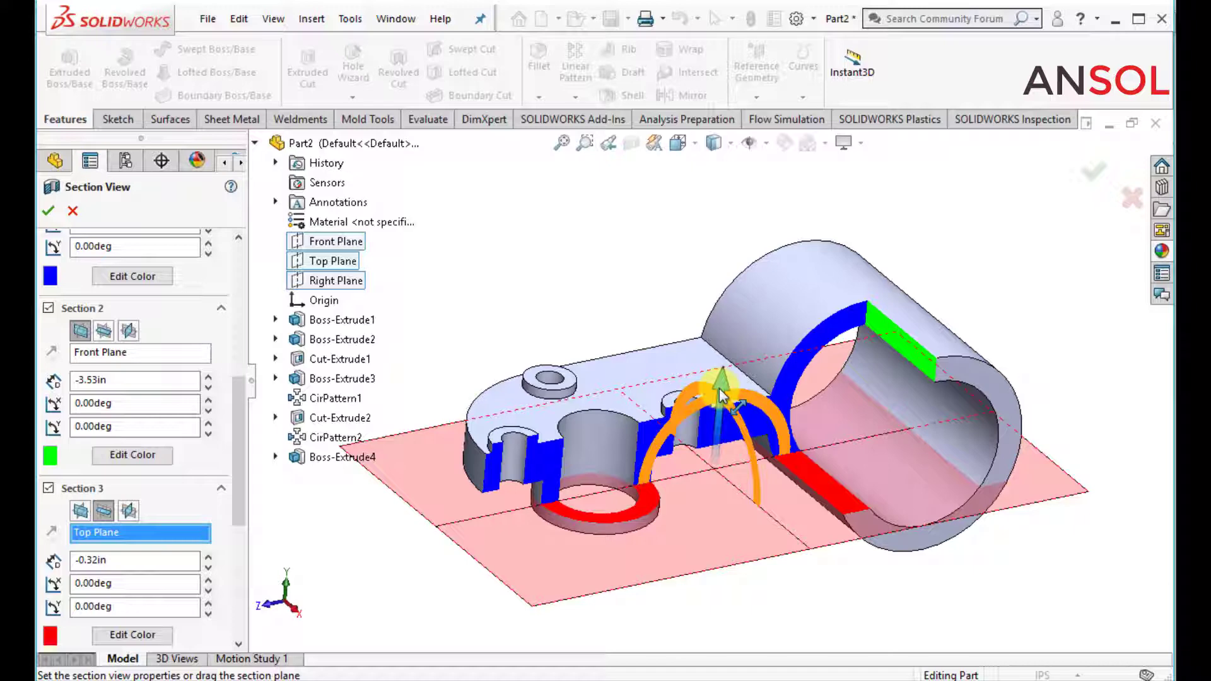
pyautogui.moveTo(719, 386); pyautogui.dragTo(724, 383)
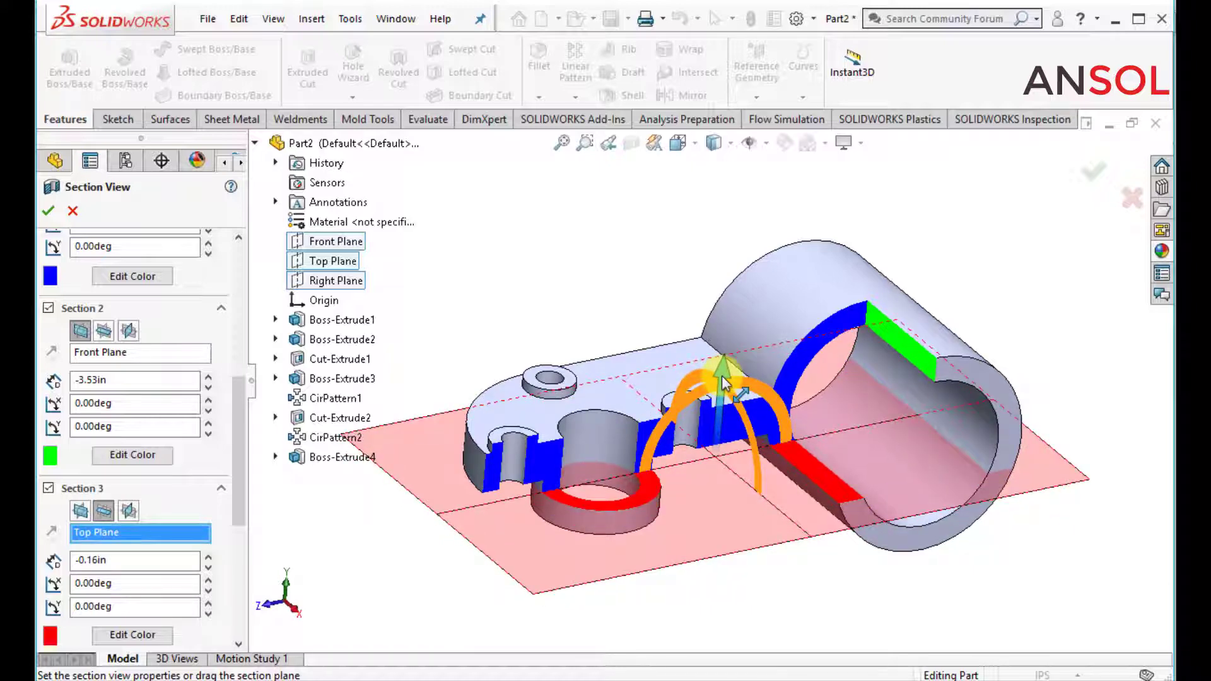
pyautogui.click(50, 214)
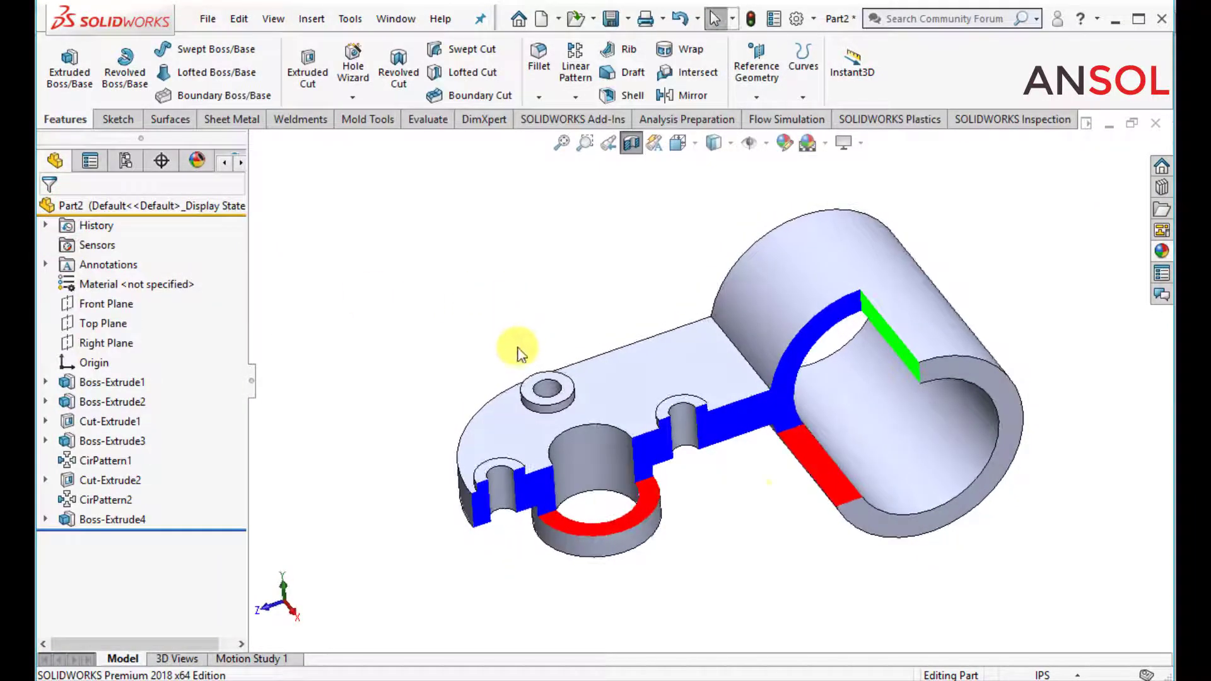
pyautogui.scroll(-2, 874, 473)
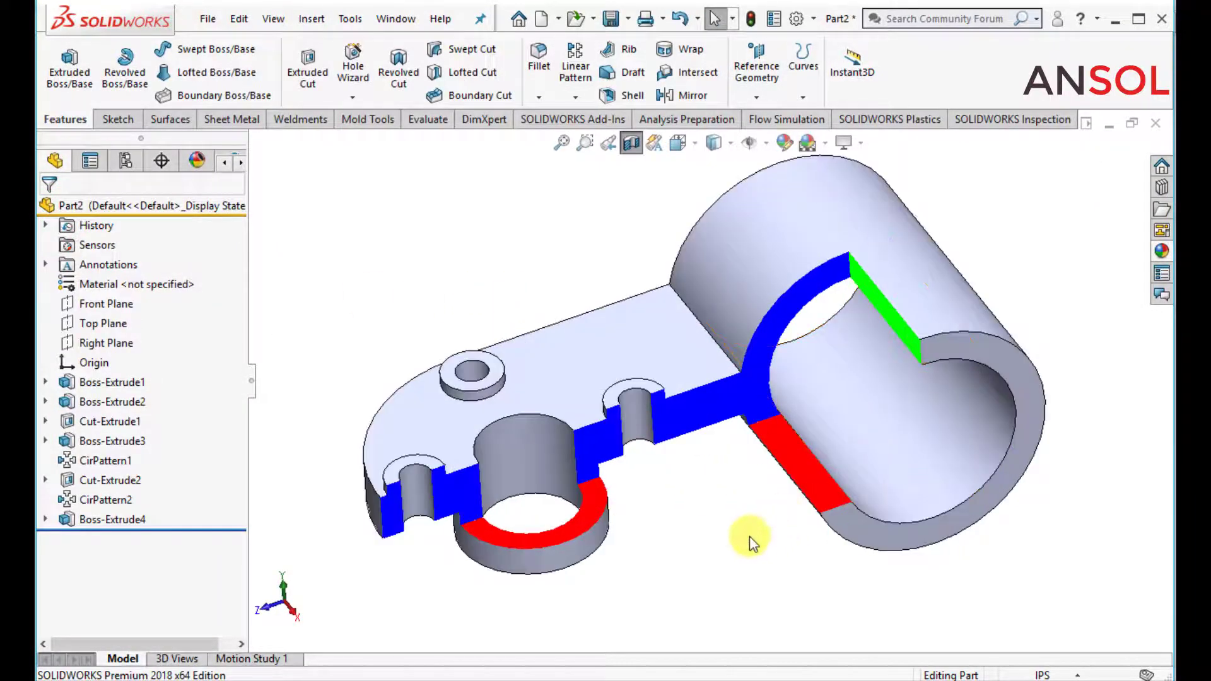
pyautogui.scroll(2, 749, 536)
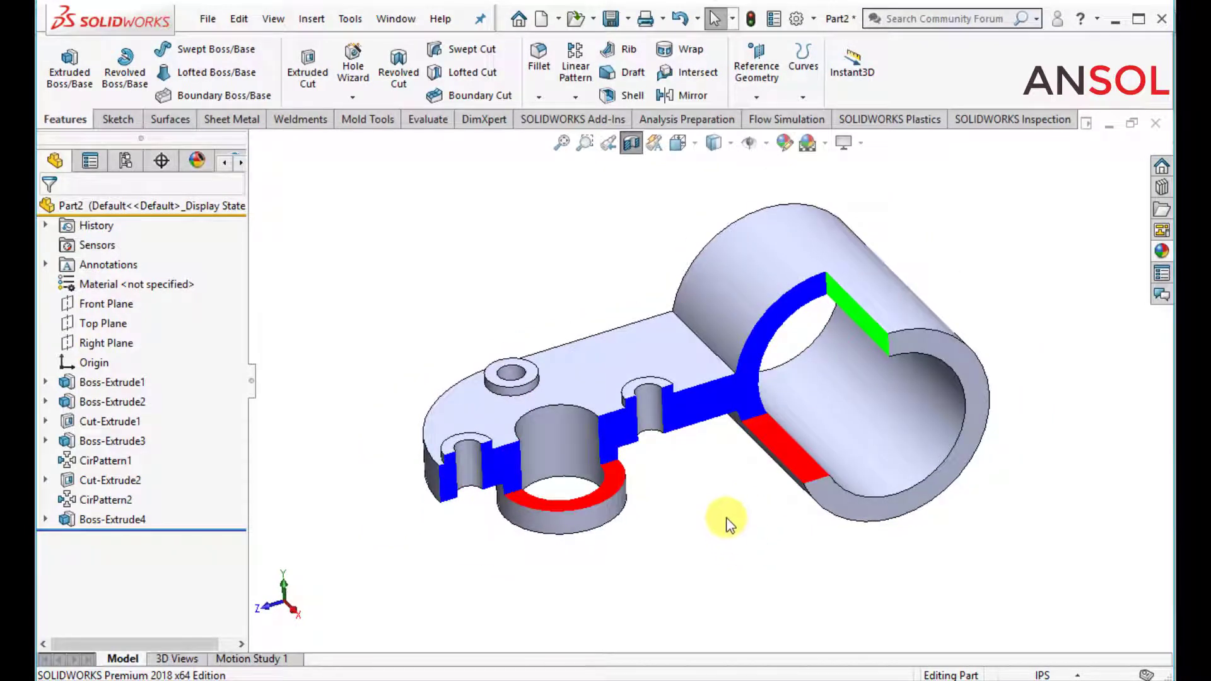
pyautogui.moveTo(727, 522); pyautogui.dragTo(573, 513, button='middle')
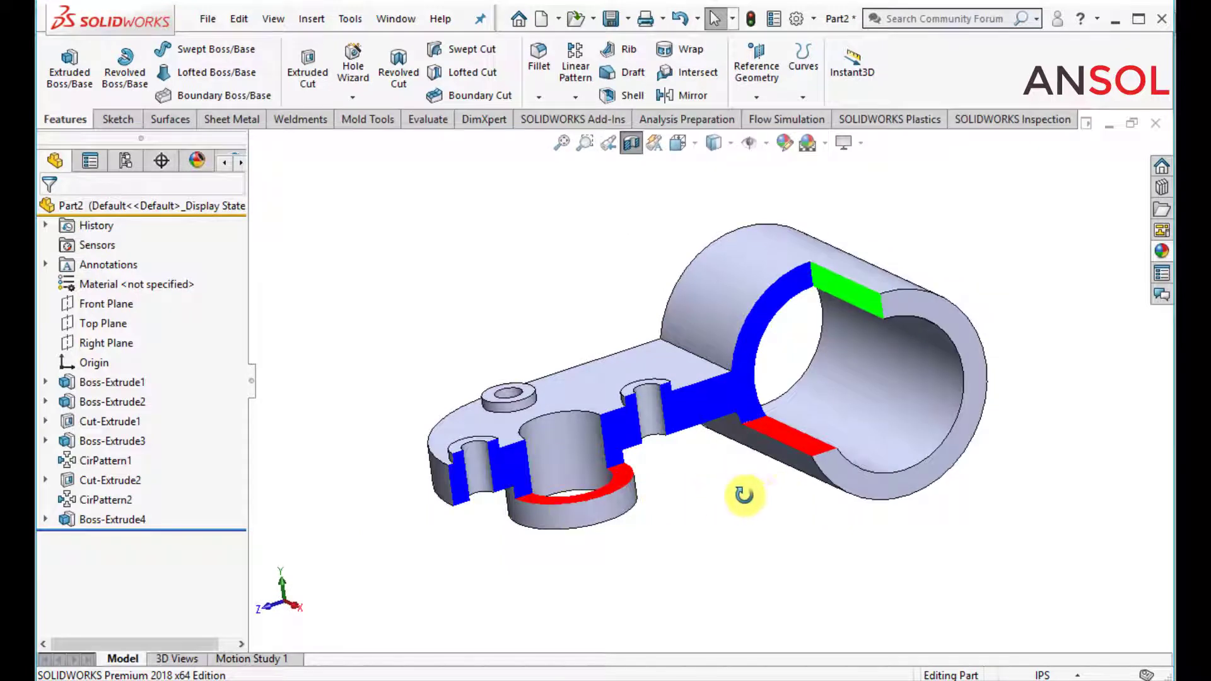
pyautogui.moveTo(754, 520); pyautogui.dragTo(765, 527, button='middle')
pyautogui.scroll(-2, 769, 407)
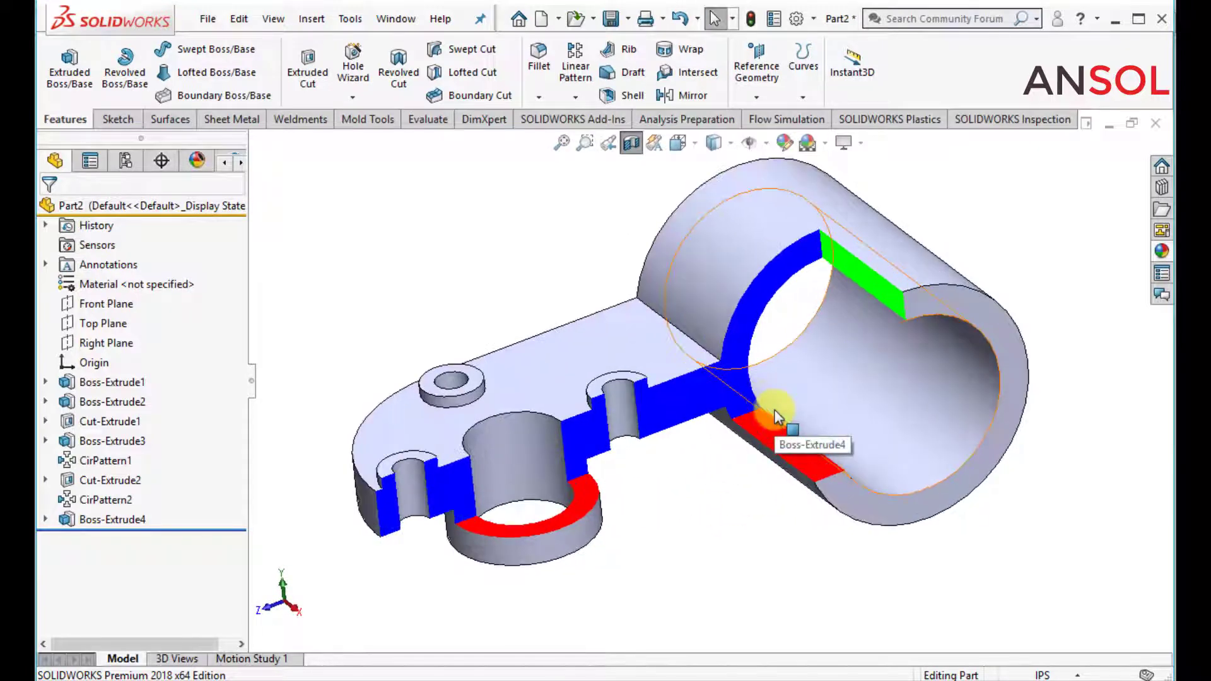